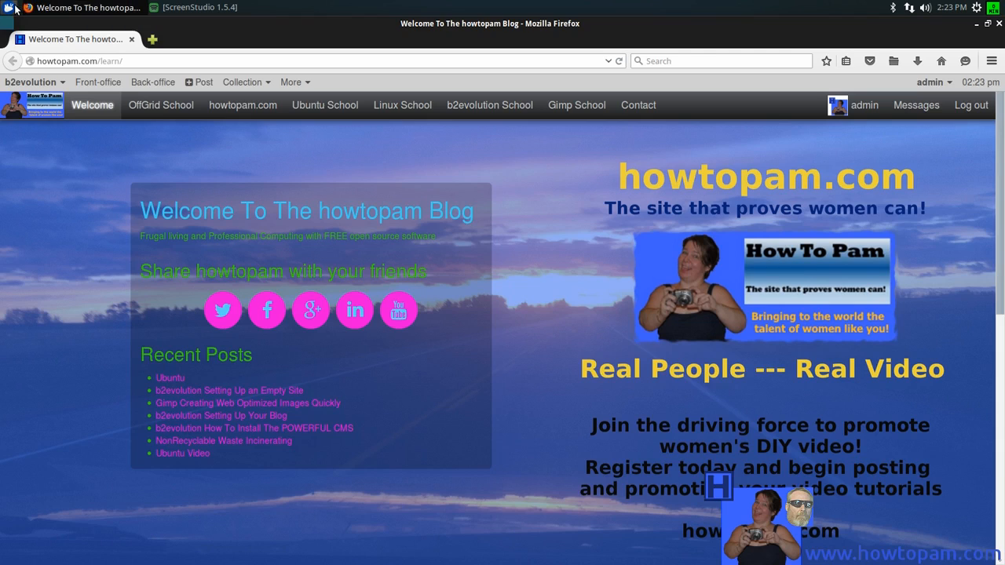
Step: Minimize the browser window and launch Flowblade Movie Editor
{"action": "left_click", "coordinate": [83, 8]}
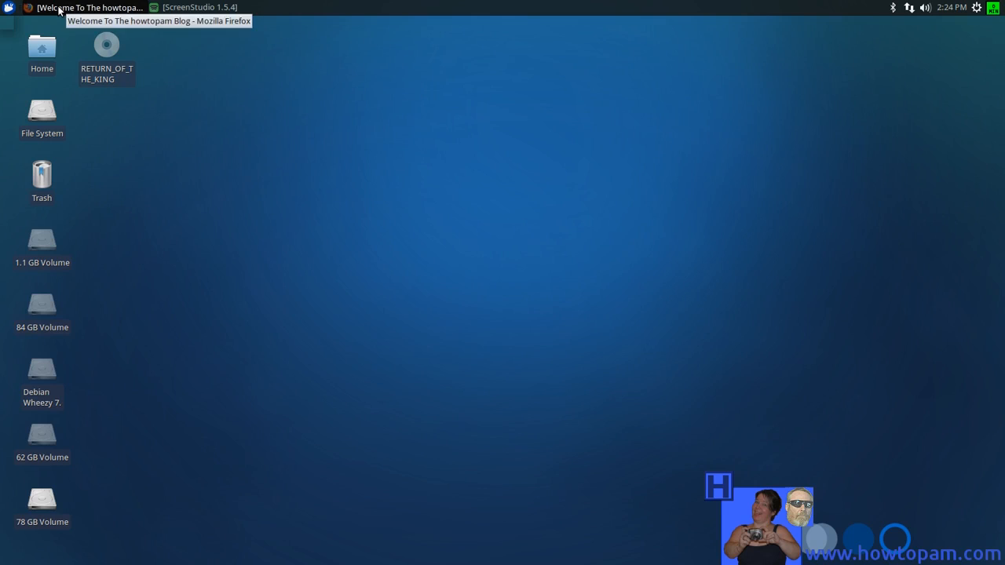
{"action": "left_click", "coordinate": [10, 8]}
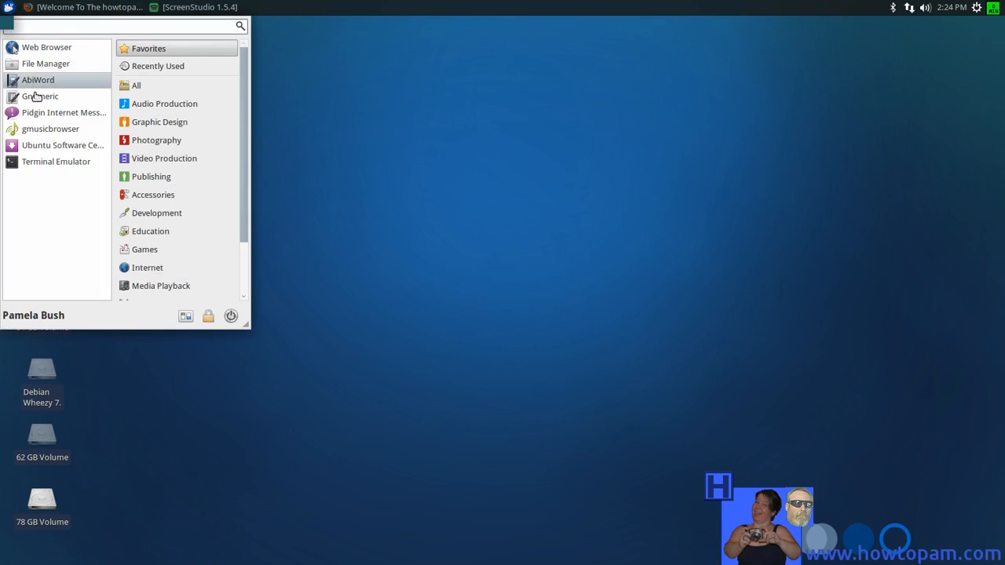
{"action": "left_click", "coordinate": [154, 288]}
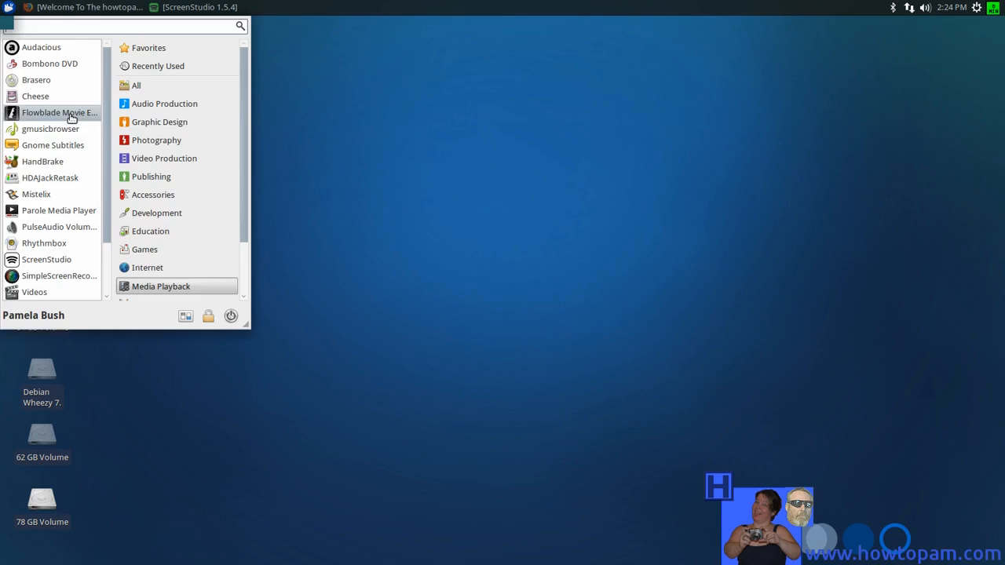
{"action": "left_click", "coordinate": [71, 114]}
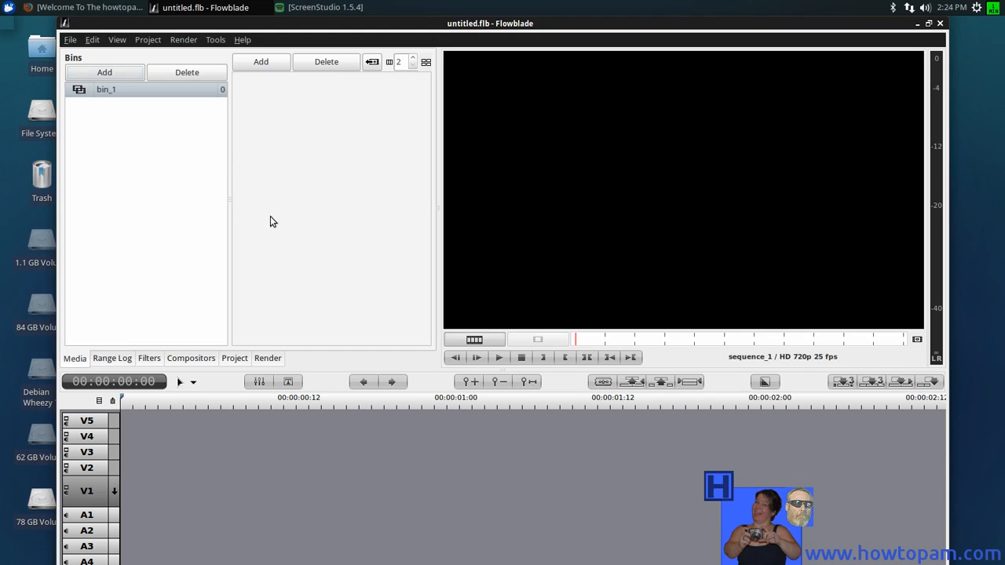
Step: Import the clips IMG_0035.MOV through IMG_0041.MOV from the iphone folder in Videos into bin_1
{"action": "left_click", "coordinate": [261, 63]}
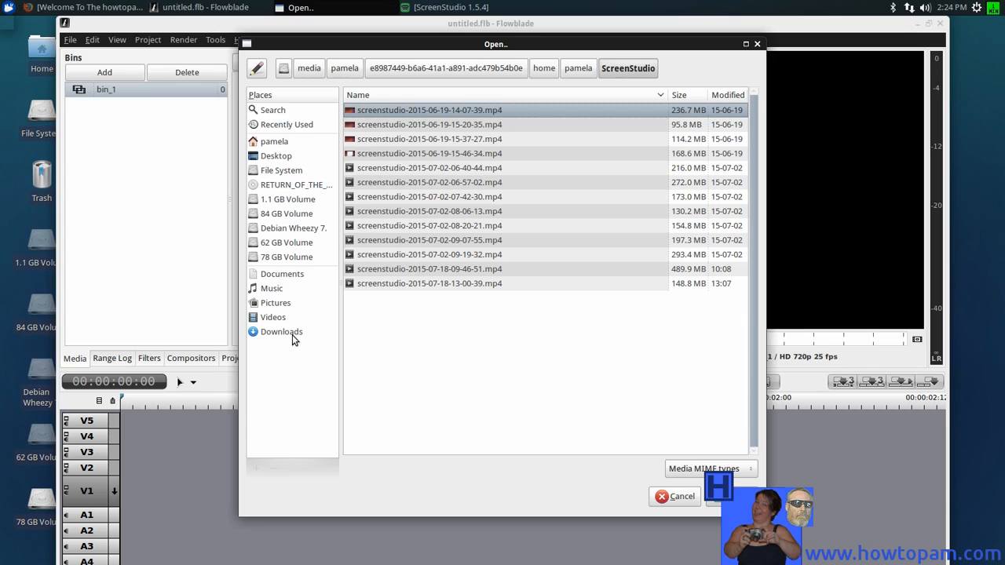
{"action": "left_click", "coordinate": [276, 318]}
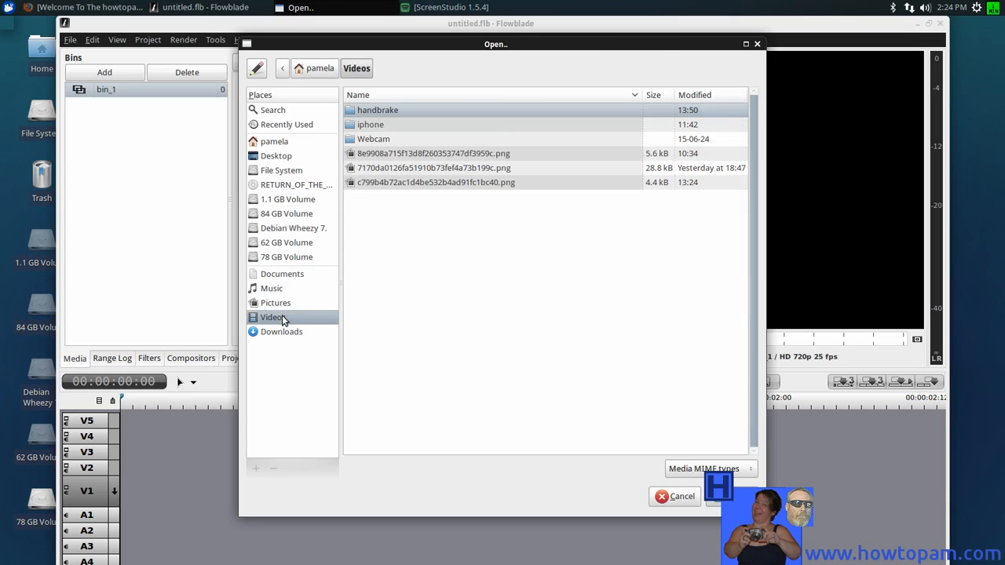
{"action": "double_click", "coordinate": [372, 125]}
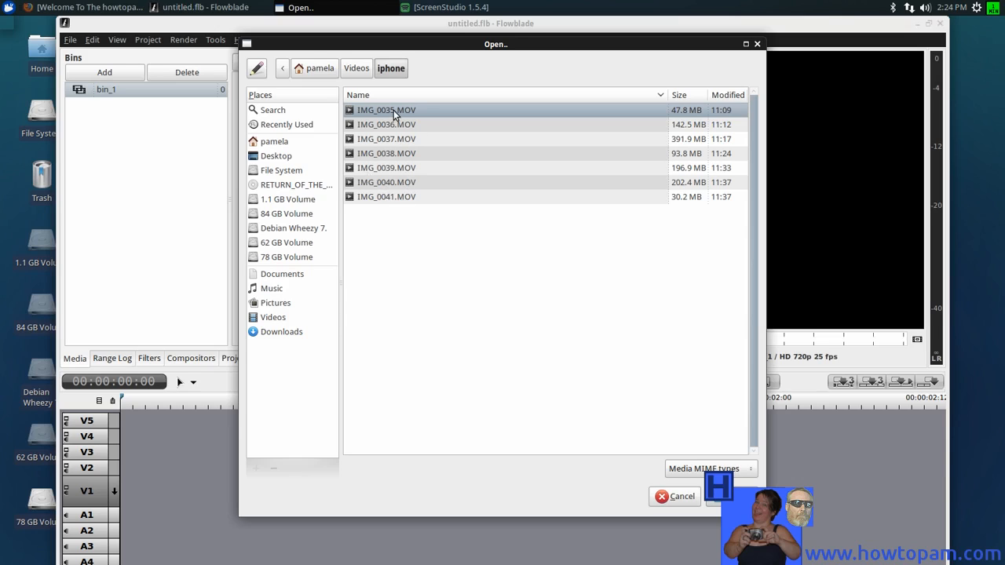
{"action": "left_click", "coordinate": [394, 196], "text": "shift"}
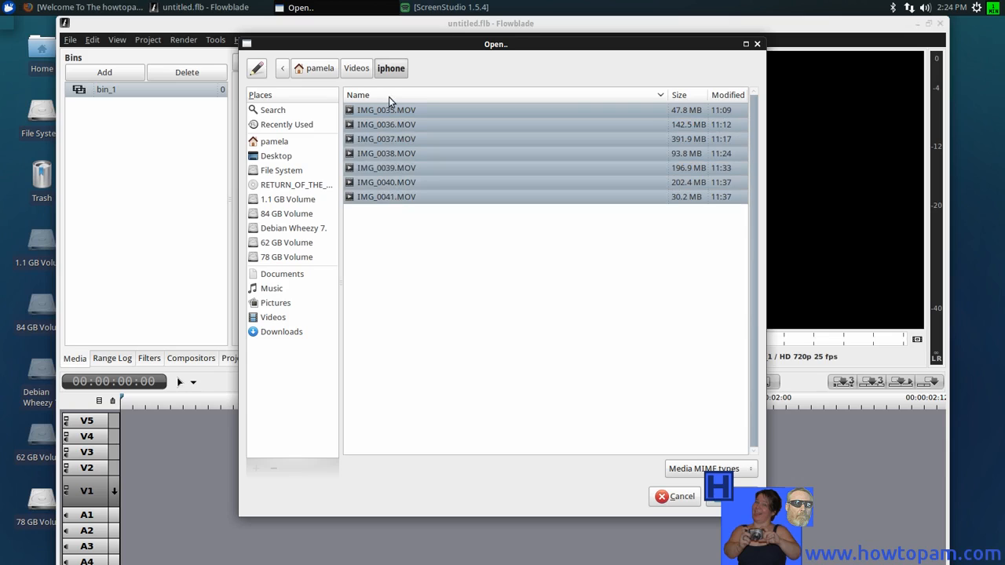
{"action": "left_click", "coordinate": [714, 499]}
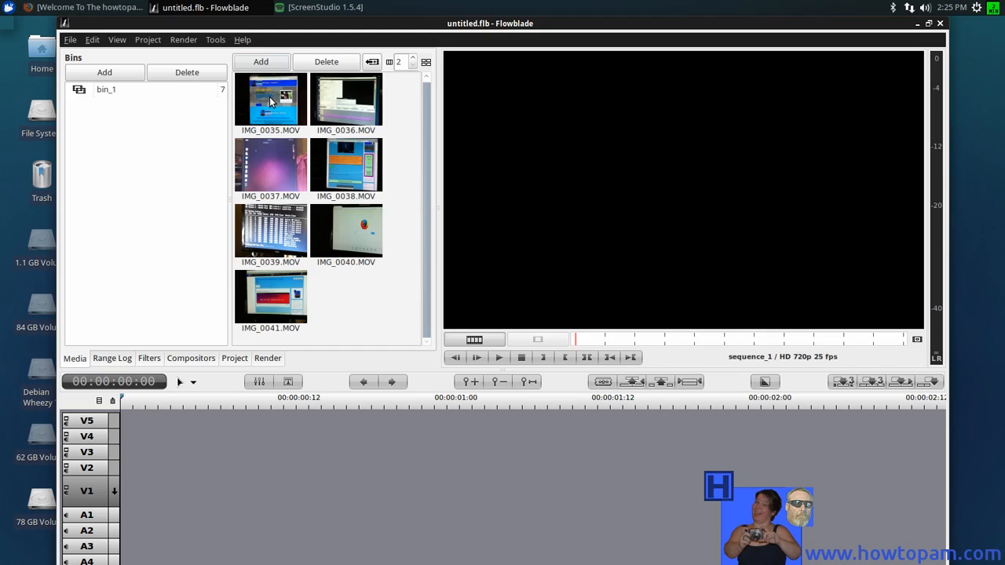
Step: Place IMG_0035.MOV at the start of track V1 and append IMG_0036.MOV directly after it
{"action": "left_click_drag", "start_coordinate": [269, 101], "coordinate": [132, 493]}
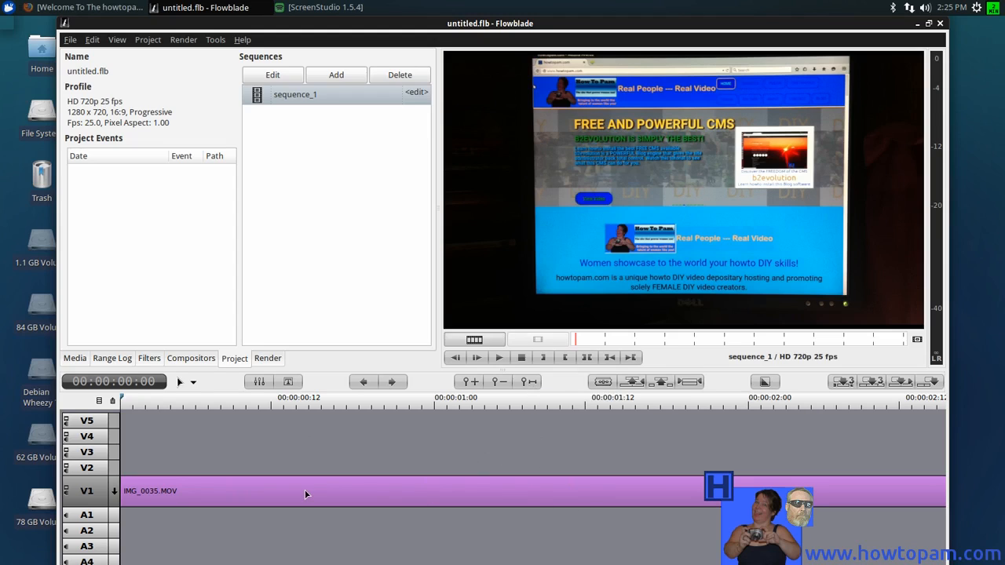
{"action": "left_click", "coordinate": [529, 384]}
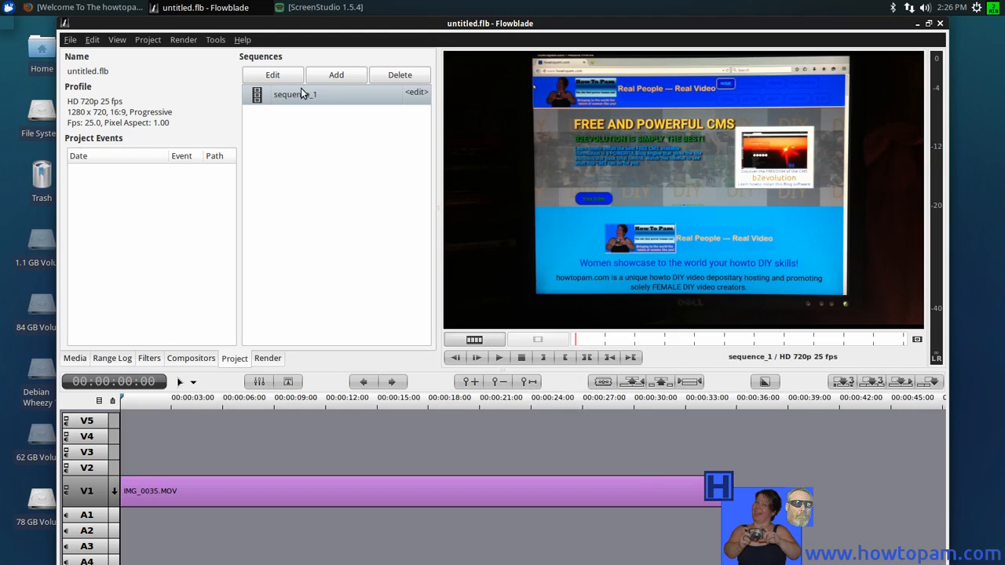
{"action": "left_click", "coordinate": [76, 359]}
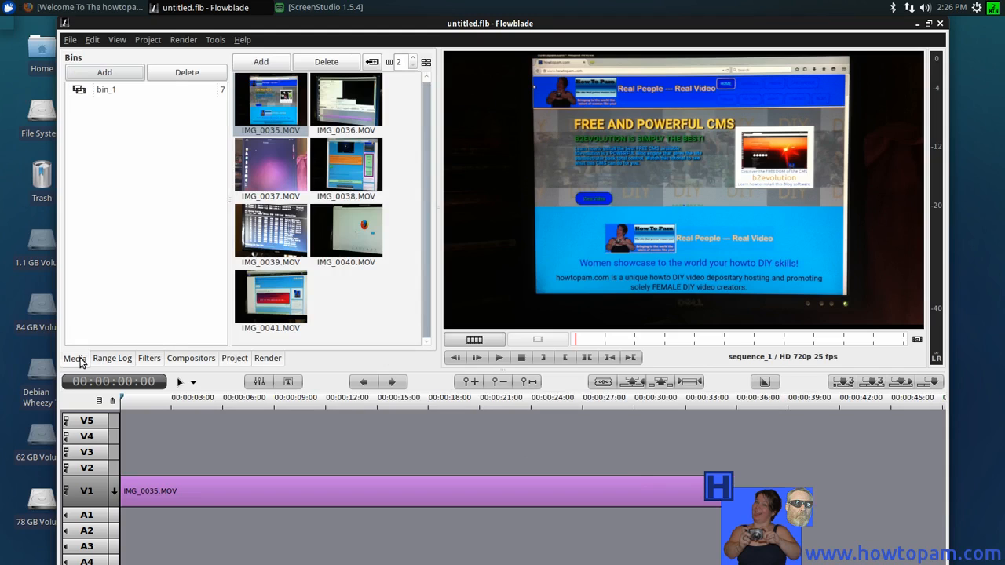
{"action": "left_click_drag", "start_coordinate": [352, 102], "coordinate": [750, 487]}
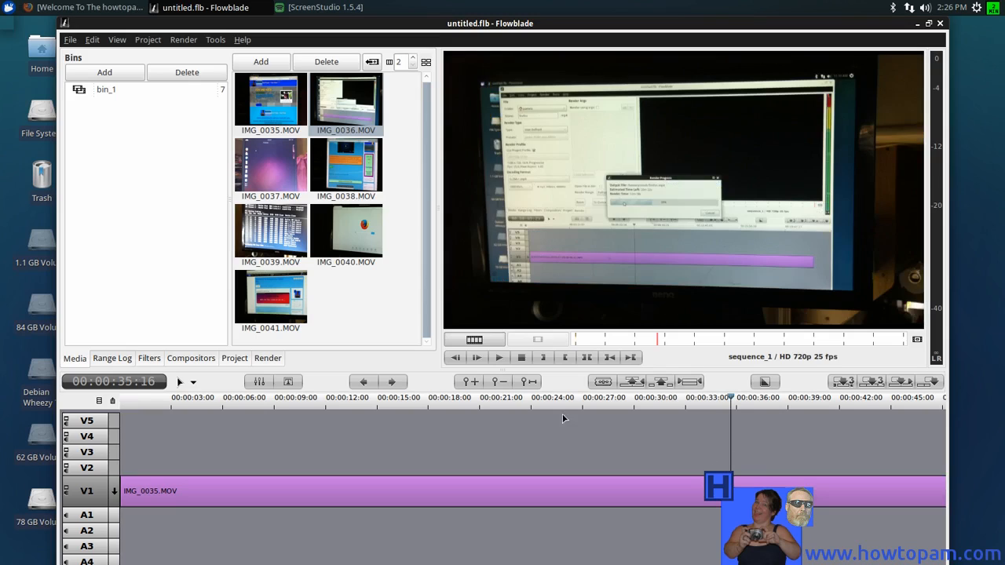
{"action": "left_click", "coordinate": [531, 382]}
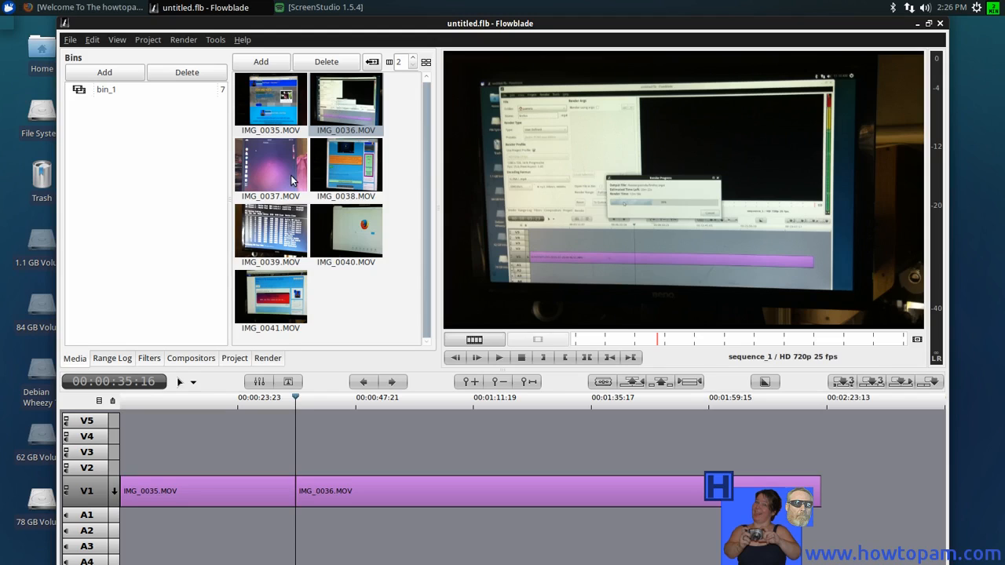
Step: Append IMG_0037.MOV, IMG_0038.MOV and IMG_0039.MOV in order after the existing clips on track V1
{"action": "left_click_drag", "start_coordinate": [284, 170], "coordinate": [842, 491]}
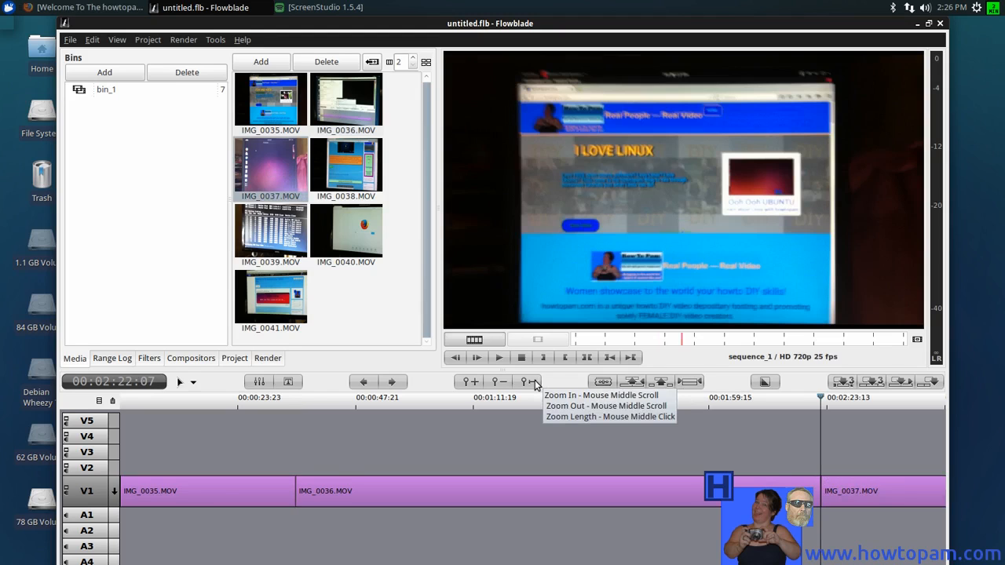
{"action": "left_click", "coordinate": [535, 384]}
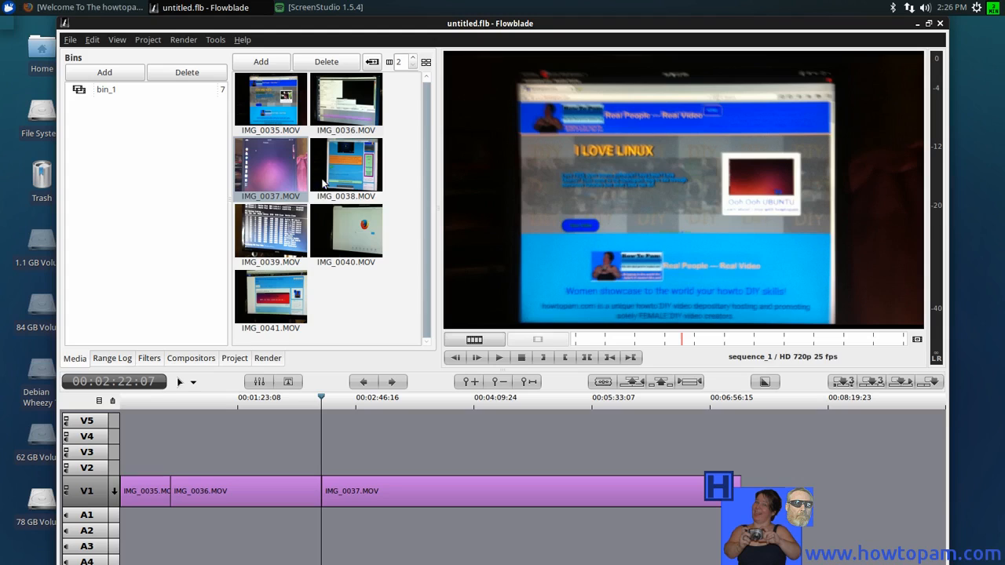
{"action": "left_click_drag", "start_coordinate": [355, 174], "coordinate": [760, 485]}
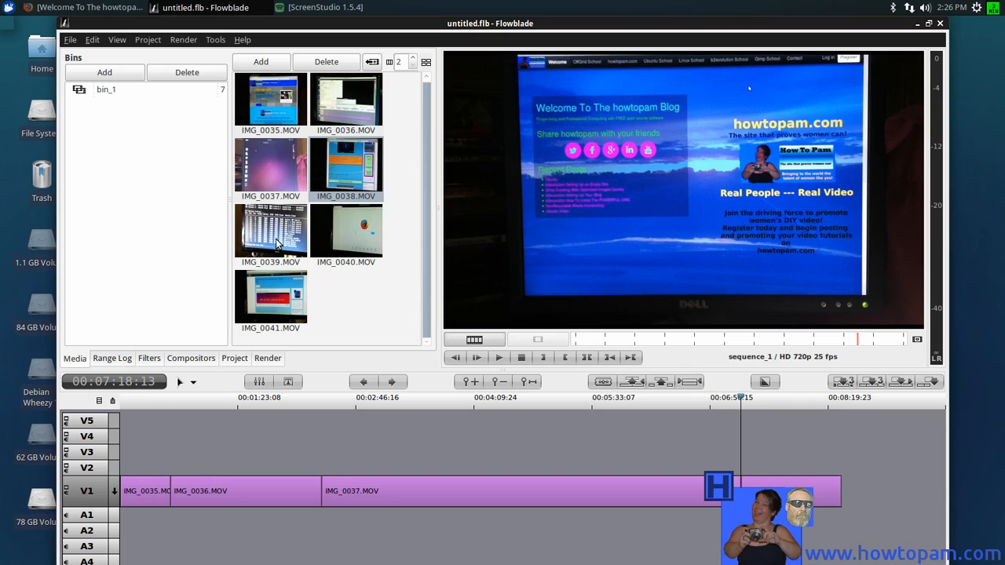
{"action": "left_click_drag", "start_coordinate": [279, 240], "coordinate": [859, 493]}
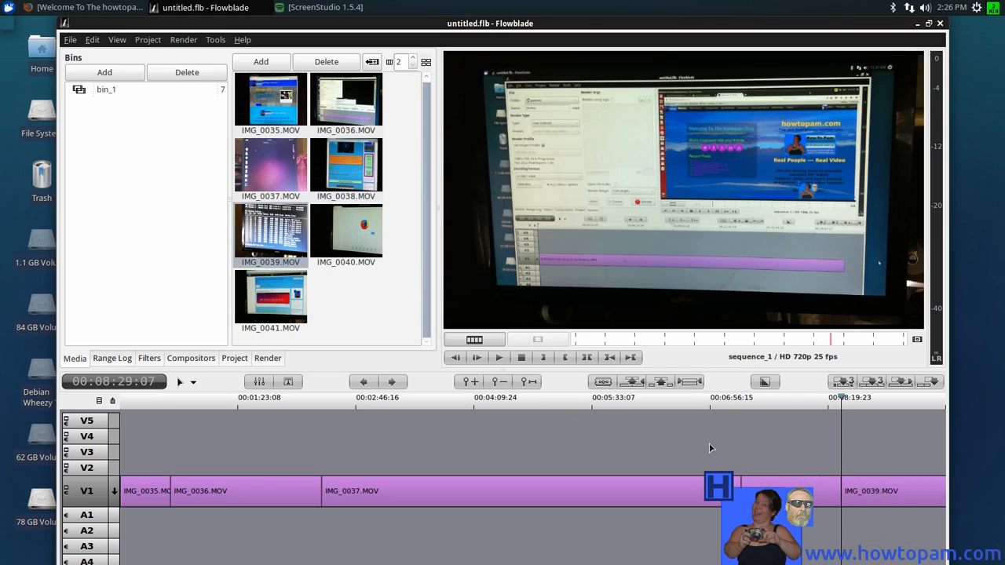
{"action": "left_click", "coordinate": [531, 382]}
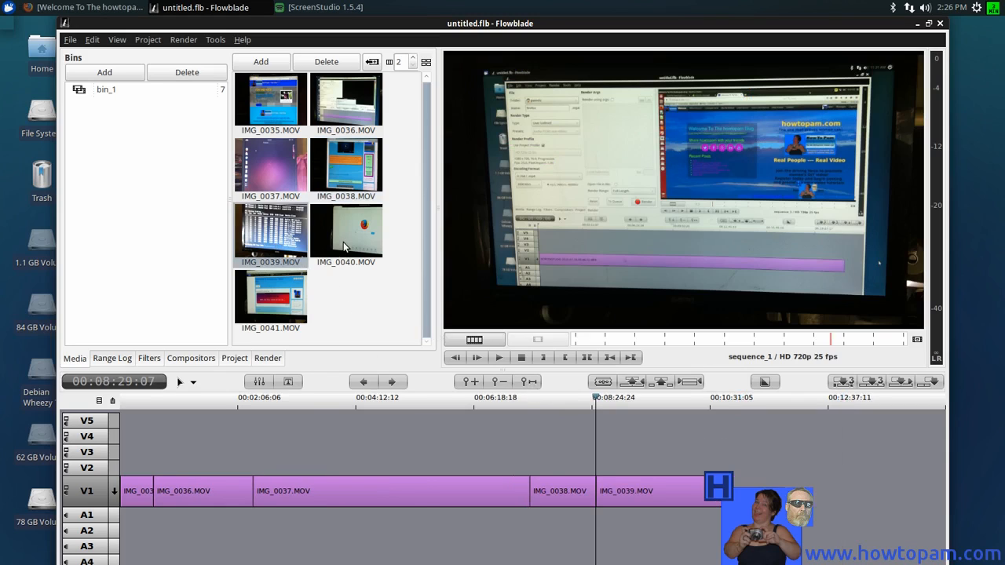
Step: Append IMG_0040.MOV and IMG_0041.MOV to the end of the clip sequence on track V1
{"action": "left_click_drag", "start_coordinate": [349, 240], "coordinate": [743, 485]}
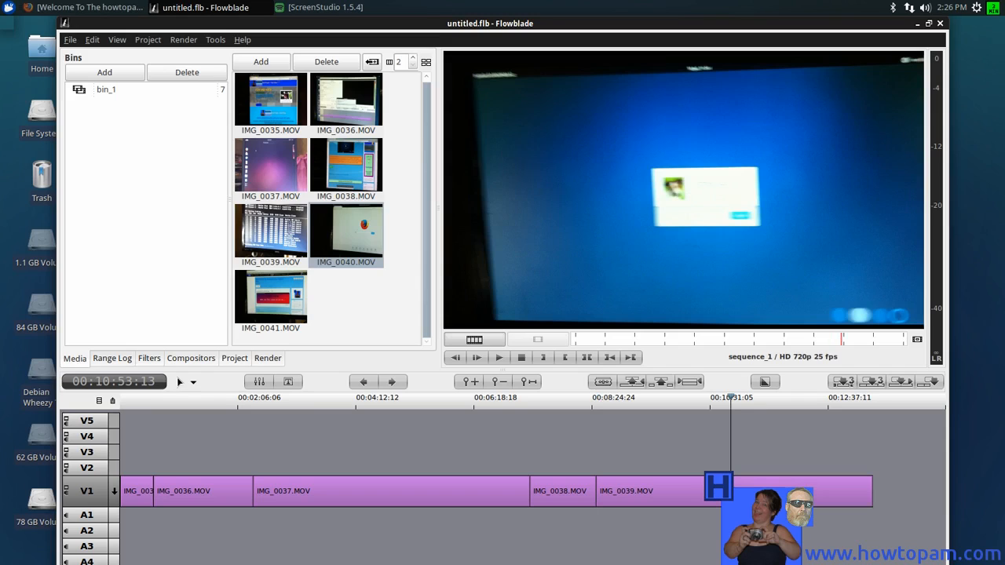
{"action": "left_click", "coordinate": [264, 307]}
{"action": "left_click_drag", "start_coordinate": [264, 306], "coordinate": [895, 493]}
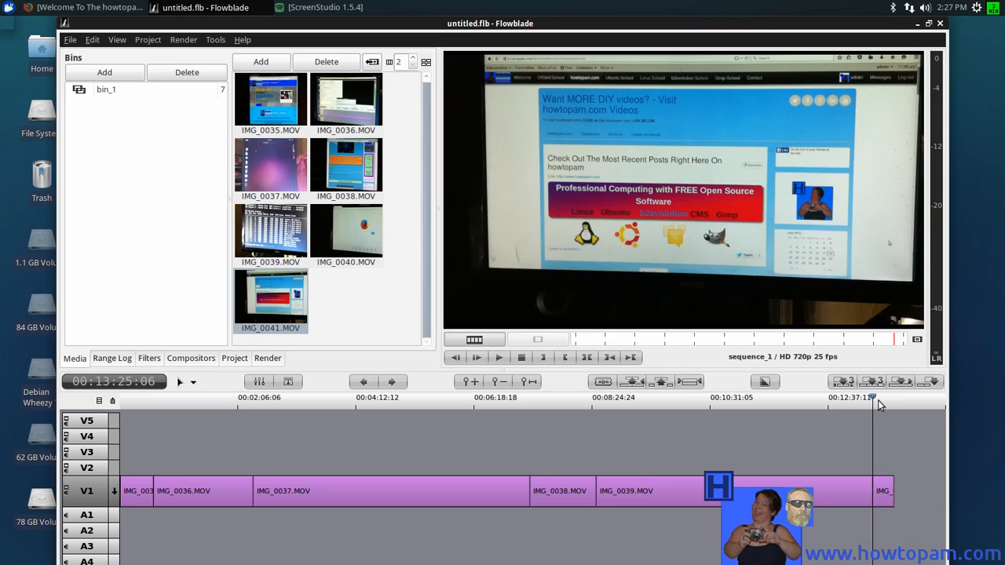
Step: Step the playhead back and forth through the clip boundaries on the timeline, ending at the start of the sequence
{"action": "left_click_drag", "start_coordinate": [876, 399], "coordinate": [730, 398]}
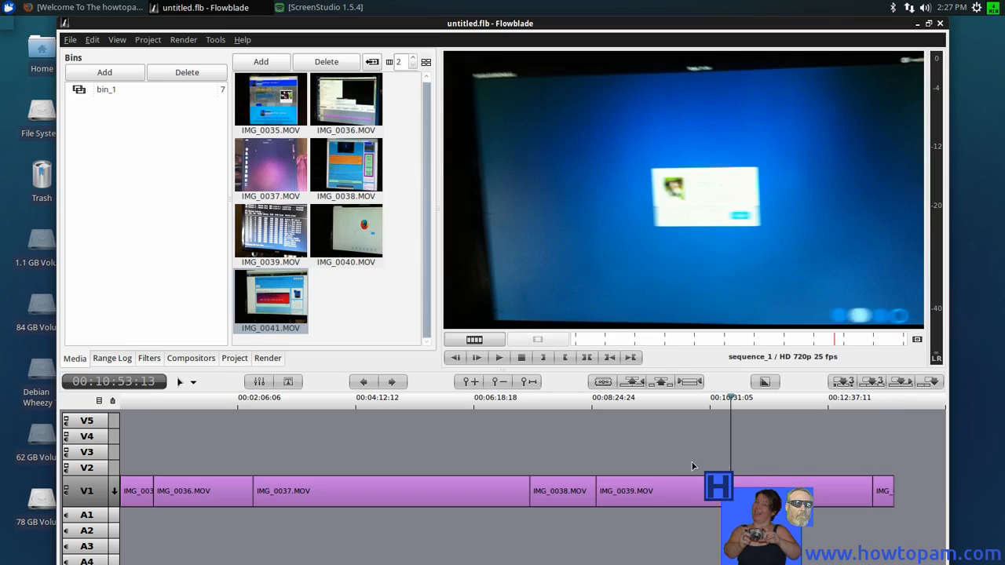
{"action": "key", "text": "Up"}
{"action": "key", "text": "Up"}
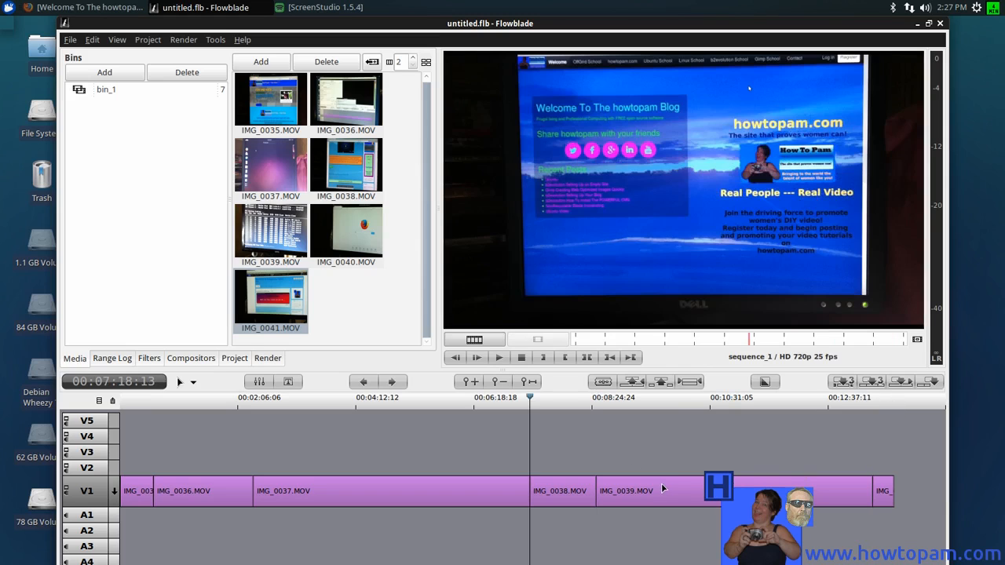
{"action": "key", "text": "Up"}
{"action": "key", "text": "Up"}
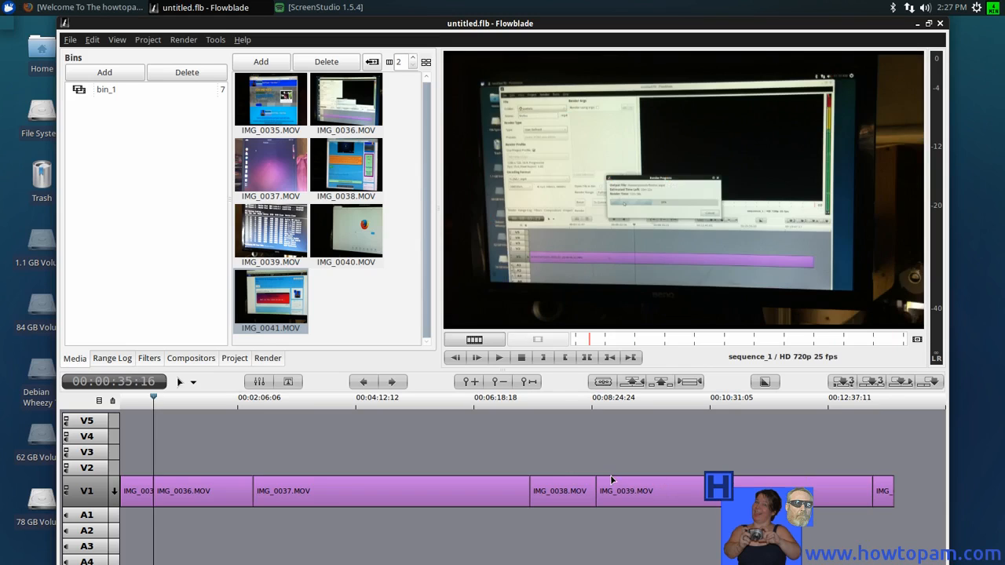
{"action": "key", "text": "Up"}
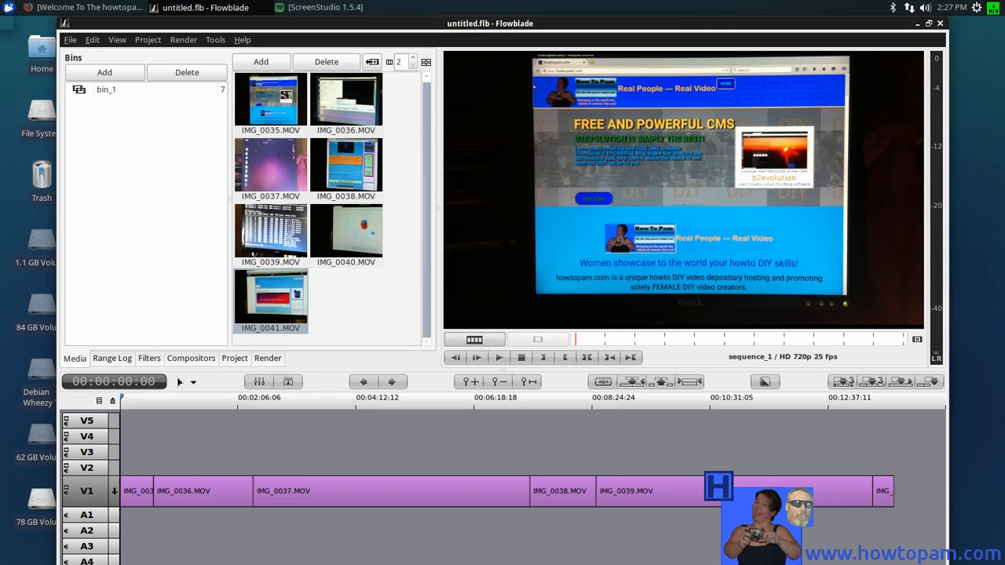
{"action": "key", "text": "Down"}
{"action": "key", "text": "Down"}
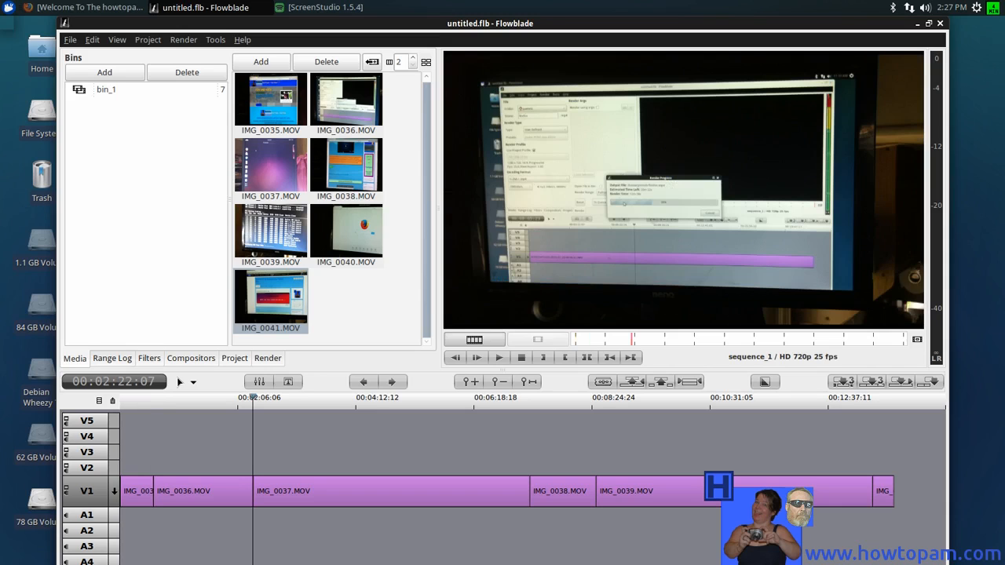
{"action": "key", "text": "Up"}
{"action": "key", "text": "Up"}
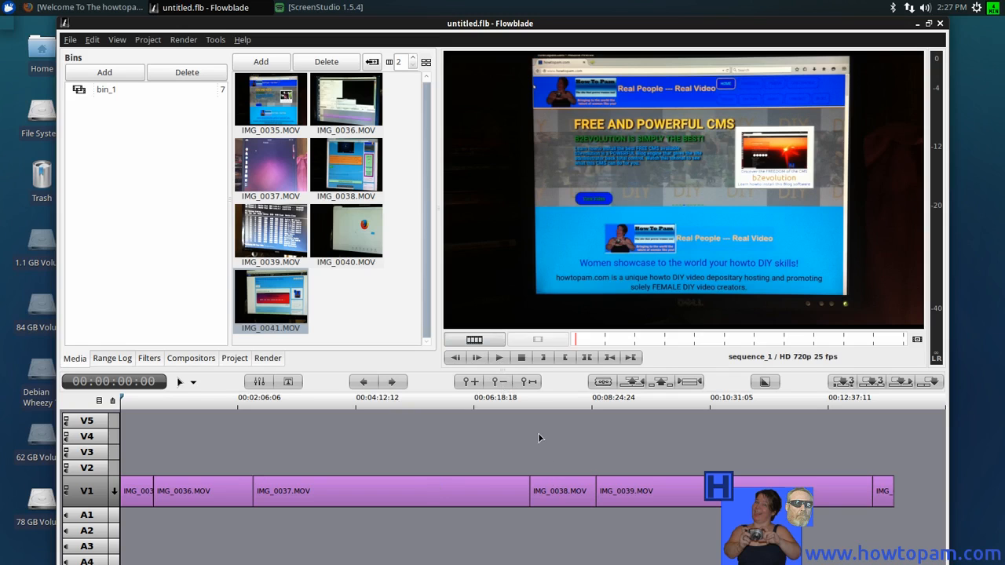
Step: Play the sequence from the beginning up to 00:00:31:03, adjusting the system sound volume during playback
{"action": "left_click", "coordinate": [500, 356]}
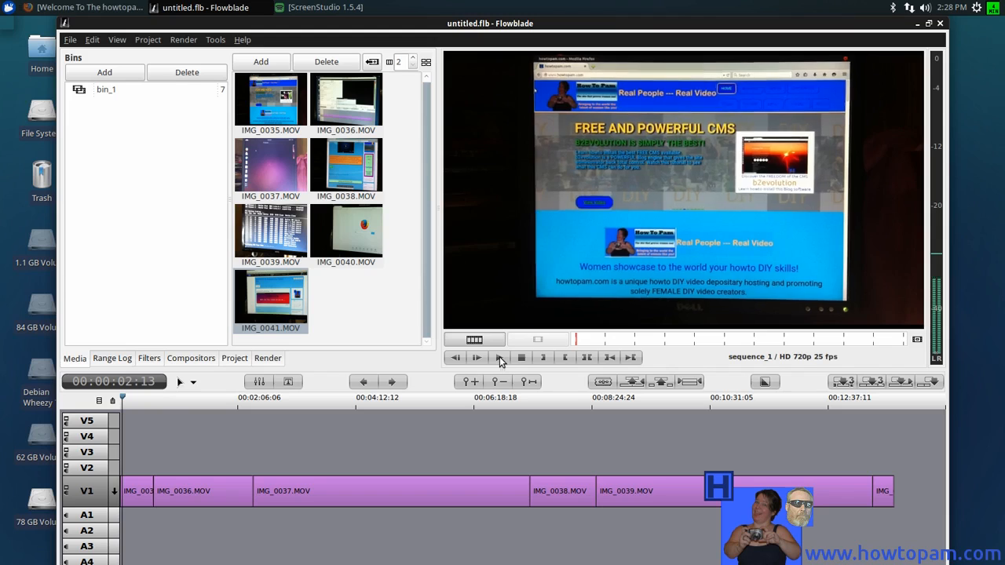
{"action": "left_click", "coordinate": [924, 7]}
{"action": "left_click", "coordinate": [942, 37]}
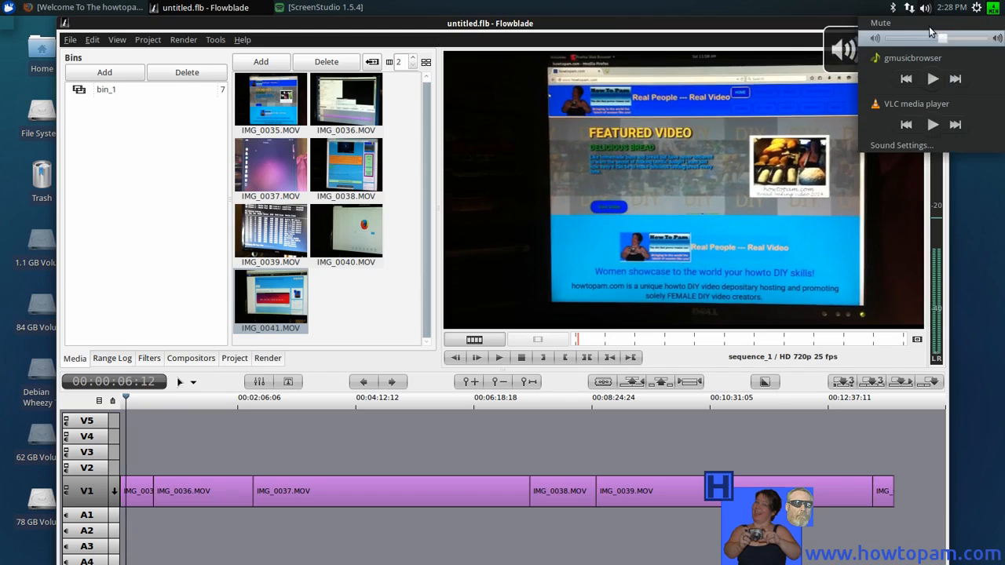
{"action": "left_click", "coordinate": [854, 10]}
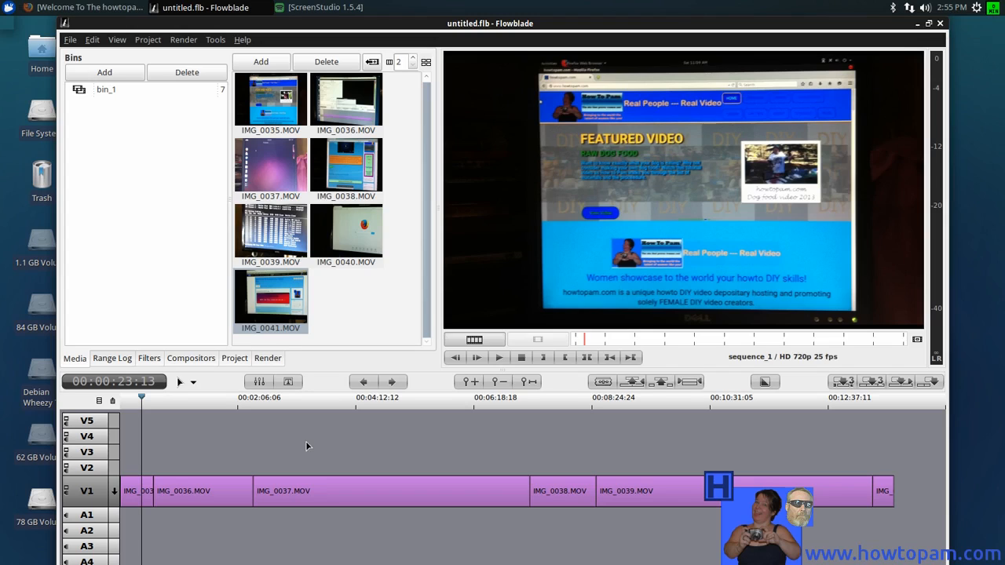
{"action": "left_click", "coordinate": [499, 358]}
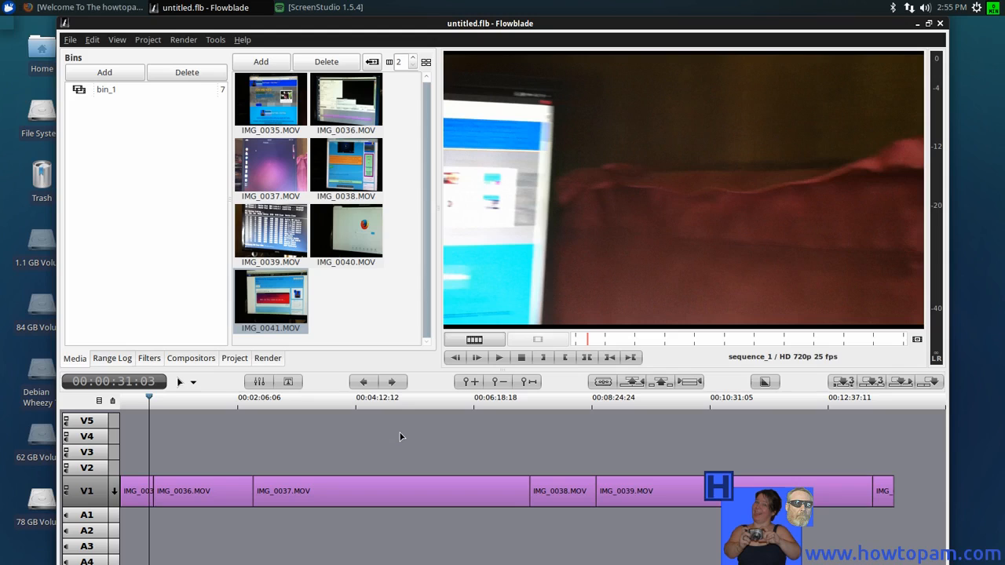
Step: Step frame by frame between 00:00:31:03 and 00:00:30:17 in IMG_0035.MOV, examining where the camera starts moving off the monitor
{"action": "left_click", "coordinate": [468, 383]}
{"action": "left_click", "coordinate": [469, 383]}
{"action": "left_click", "coordinate": [469, 383]}
{"action": "left_click", "coordinate": [469, 383]}
{"action": "left_click", "coordinate": [469, 383]}
{"action": "left_click", "coordinate": [468, 383]}
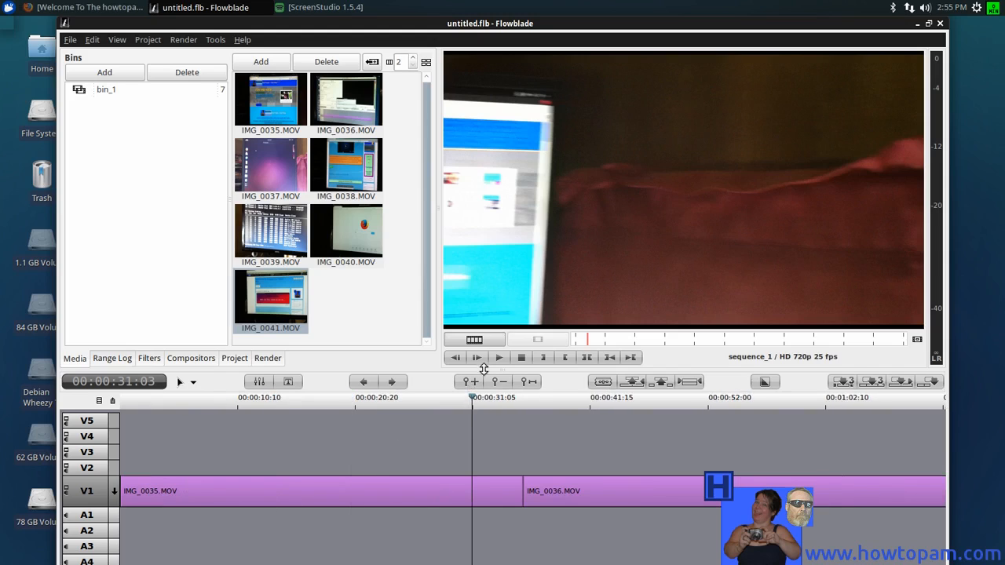
{"action": "left_click", "coordinate": [473, 384]}
{"action": "left_click", "coordinate": [473, 383]}
{"action": "left_click", "coordinate": [473, 383]}
{"action": "left_click", "coordinate": [473, 383]}
{"action": "left_click", "coordinate": [473, 383]}
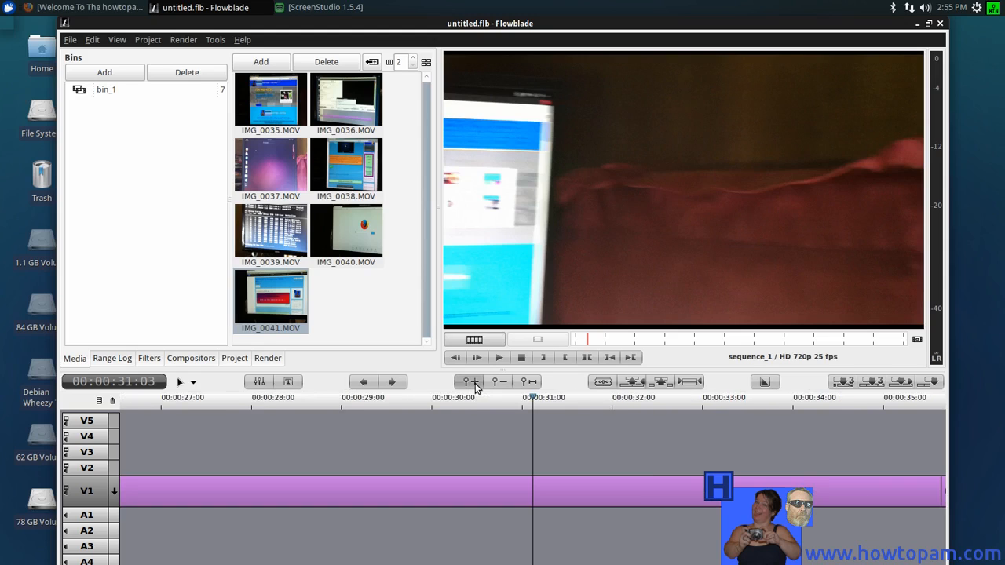
{"action": "left_click", "coordinate": [473, 383]}
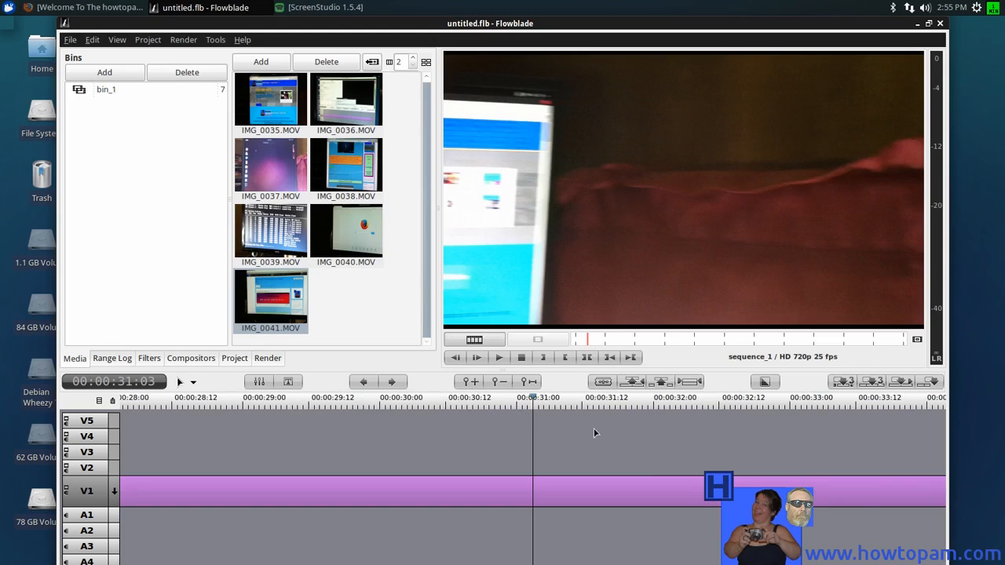
{"action": "key", "text": "Left"}
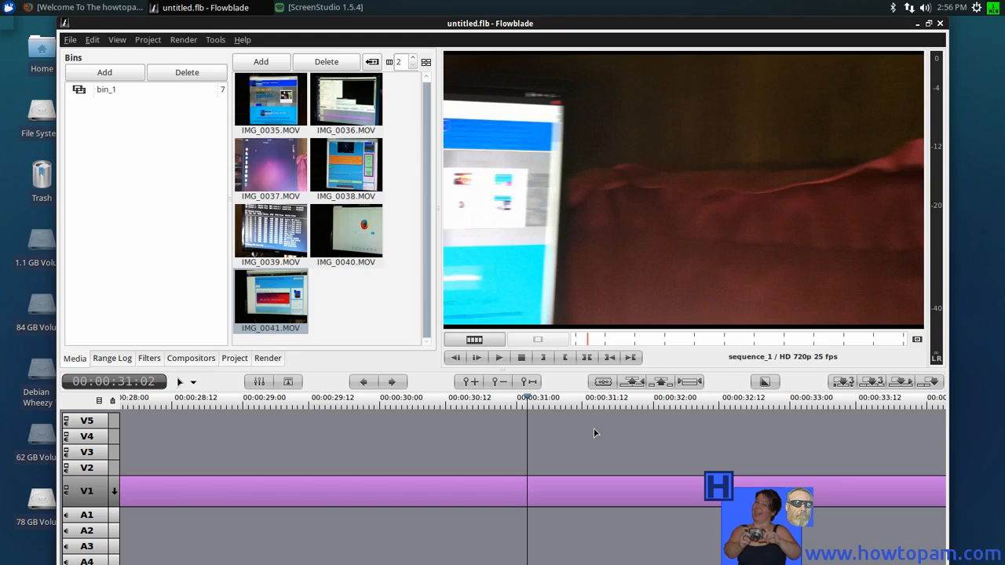
{"action": "key", "text": "Left"}
{"action": "key", "text": "Left"}
{"action": "key", "text": "Left"}
{"action": "key", "text": "Left"}
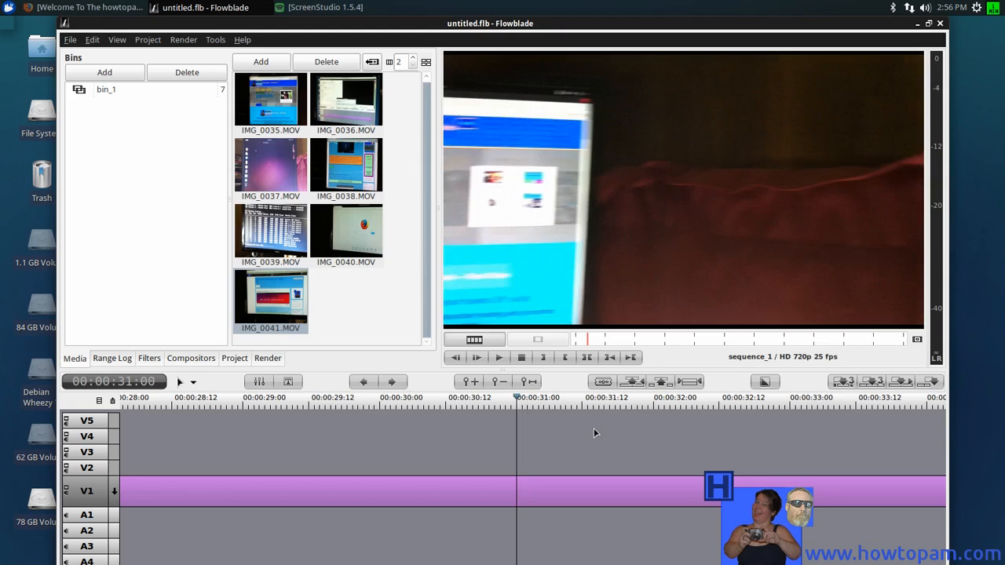
{"action": "key", "text": "Left"}
{"action": "key", "text": "Left"}
{"action": "key", "text": "Left"}
{"action": "key", "text": "Left"}
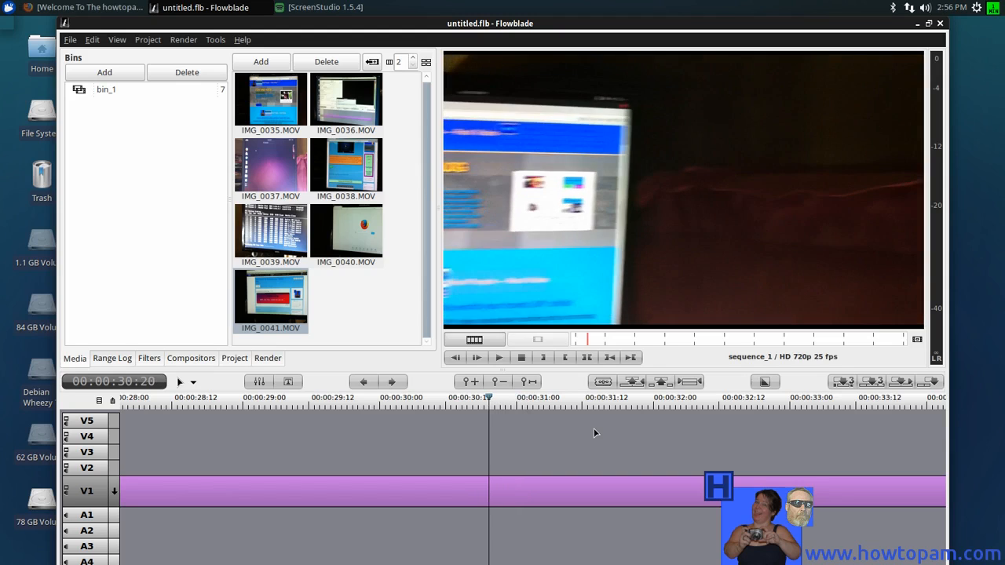
{"action": "key", "text": "Left"}
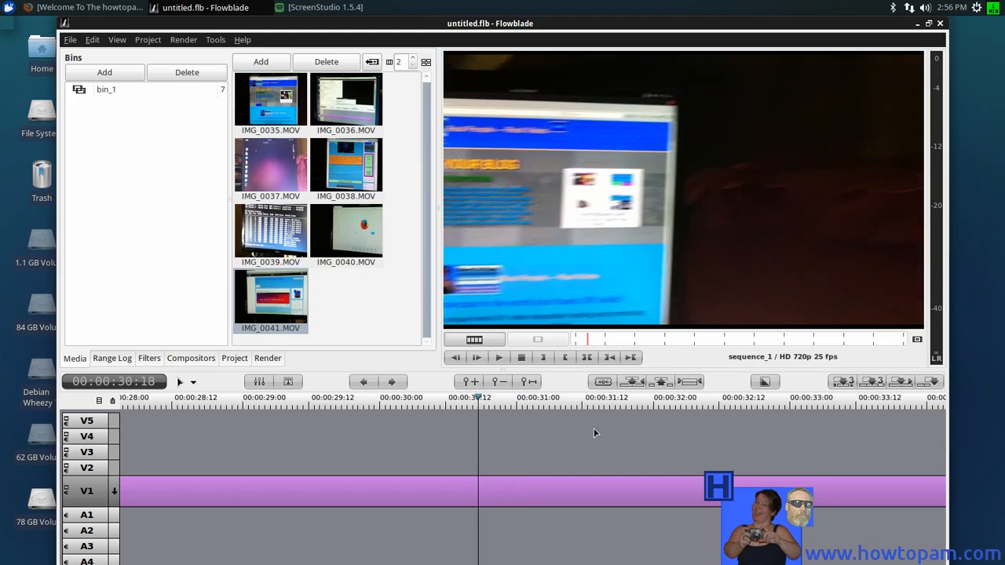
{"action": "key", "text": "Left"}
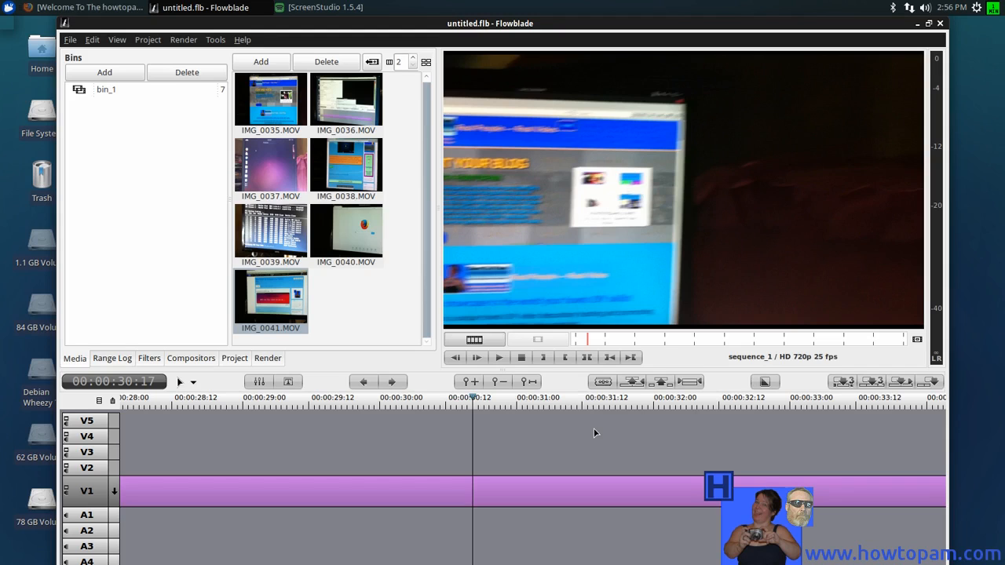
{"action": "key", "text": "Right"}
{"action": "key", "text": "Right"}
{"action": "key", "text": "Right"}
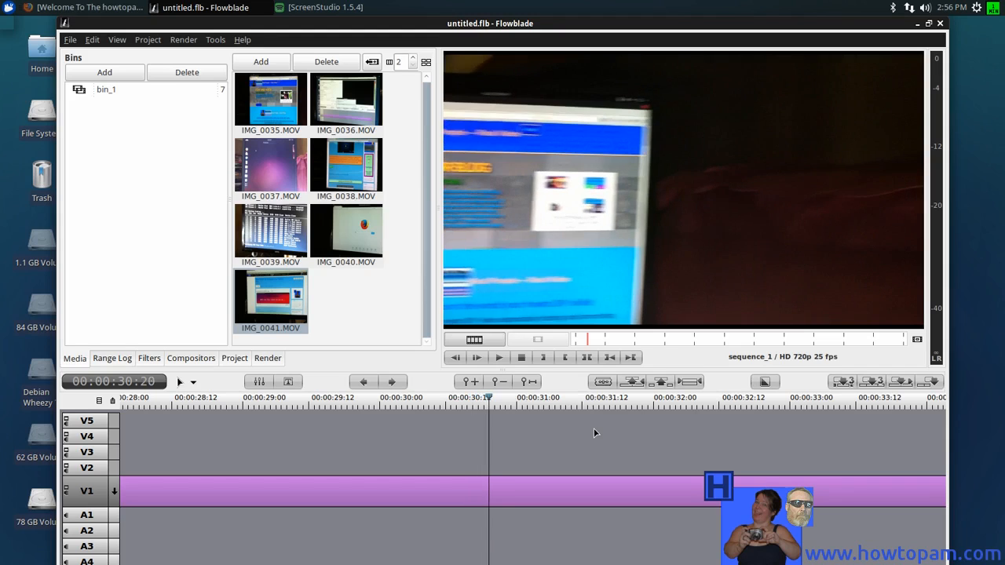
{"action": "key", "text": "Right"}
{"action": "key", "text": "Right"}
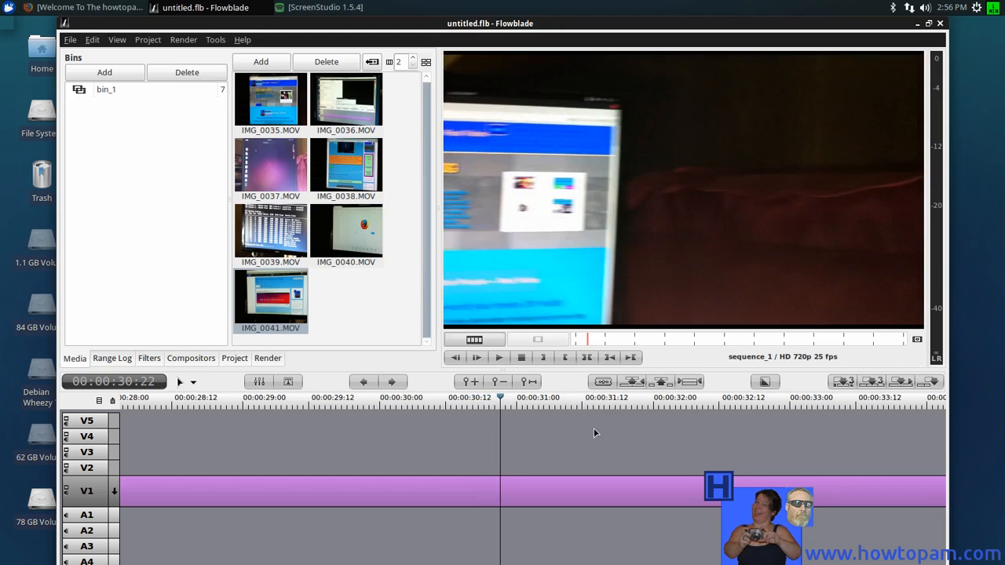
{"action": "key", "text": "Right"}
{"action": "key", "text": "Right"}
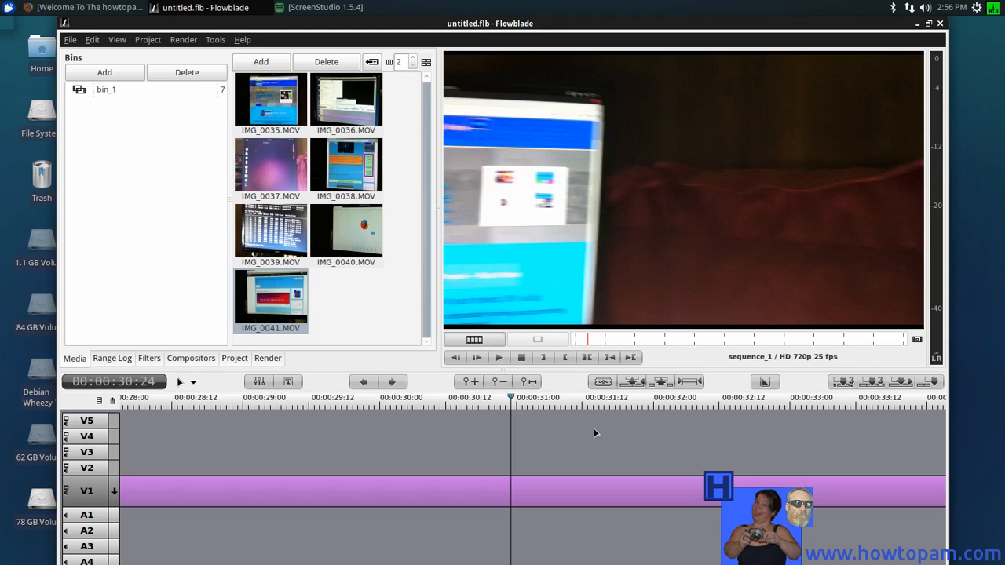
Step: Cut the IMG_0035.MOV clip on track V1 at 00:00:30:07, where the blurred camera movement begins
{"action": "key", "text": "Left"}
{"action": "key", "text": "Left"}
{"action": "key", "text": "Left"}
{"action": "key", "text": "Left"}
{"action": "key", "text": "Left"}
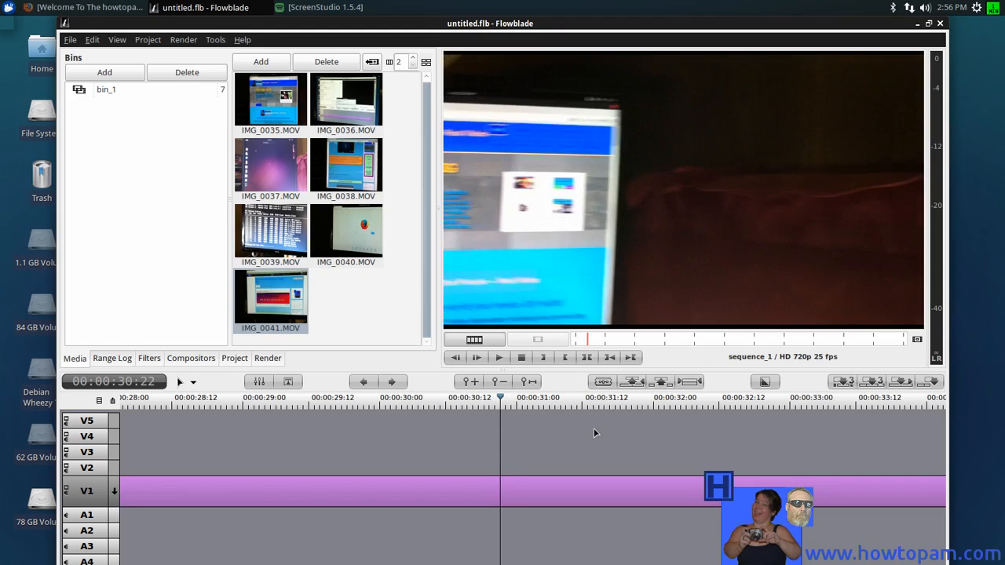
{"action": "key", "text": "Left"}
{"action": "key", "text": "Left"}
{"action": "key", "text": "Left"}
{"action": "key", "text": "Left"}
{"action": "key", "text": "Left"}
{"action": "key", "text": "Left"}
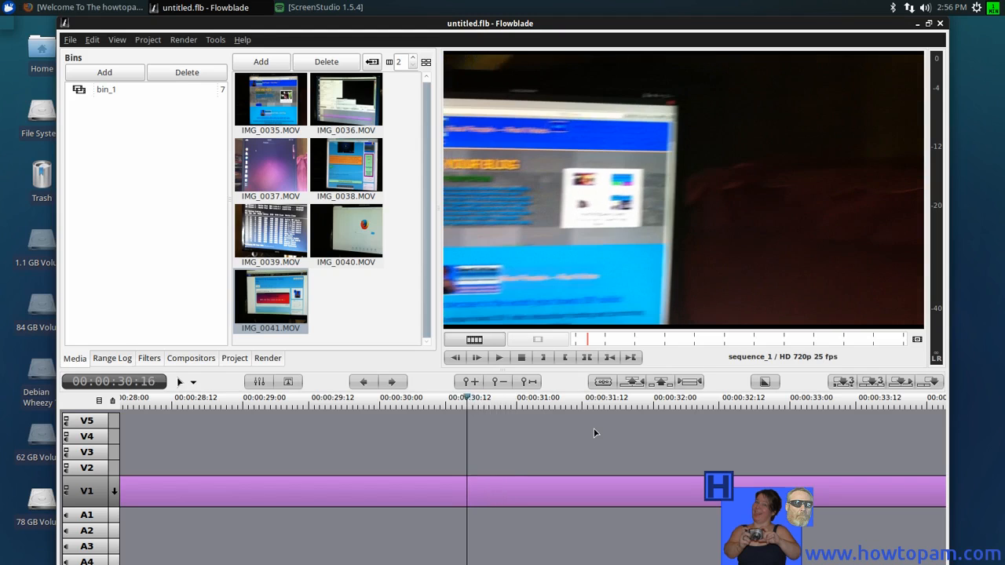
{"action": "key", "text": "Left"}
{"action": "key", "text": "Left"}
{"action": "key", "text": "Left"}
{"action": "key", "text": "Left"}
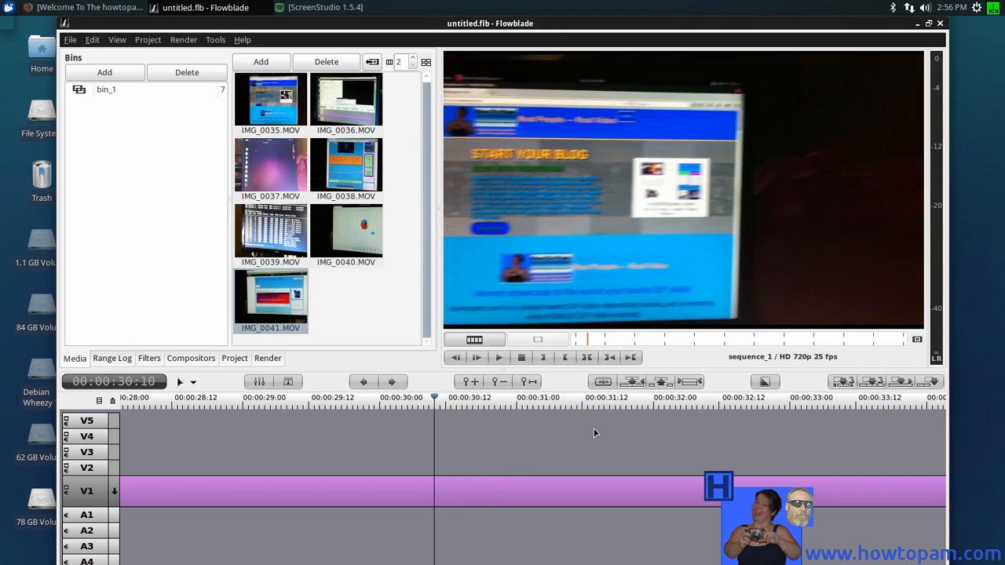
{"action": "key", "text": "Left"}
{"action": "key", "text": "Left"}
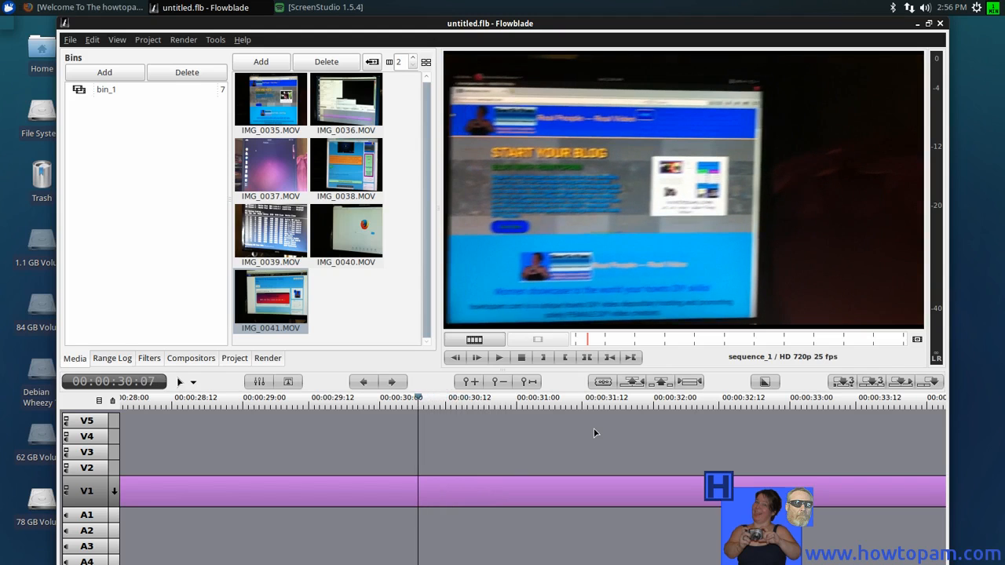
{"action": "key", "text": "Left"}
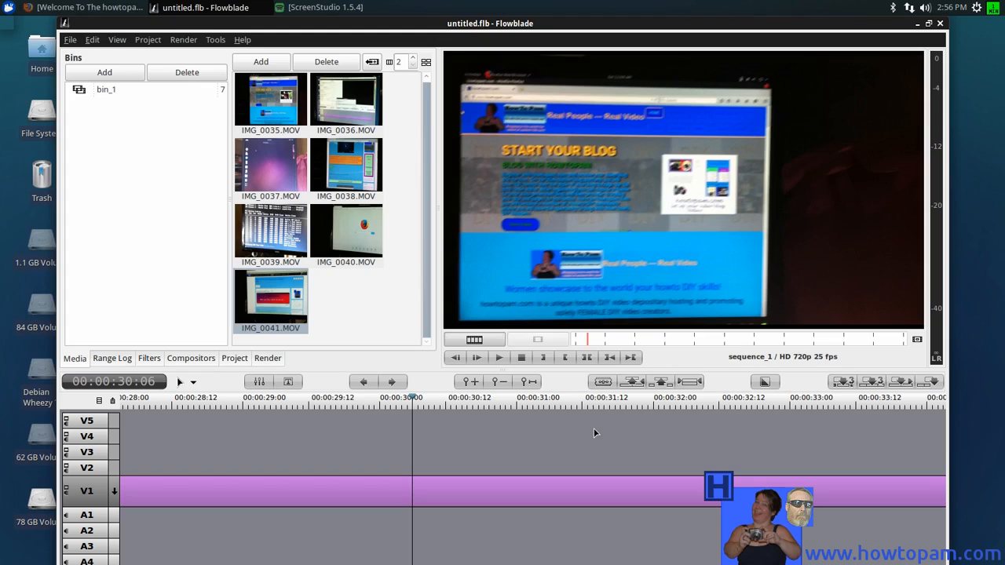
{"action": "key", "text": "Right"}
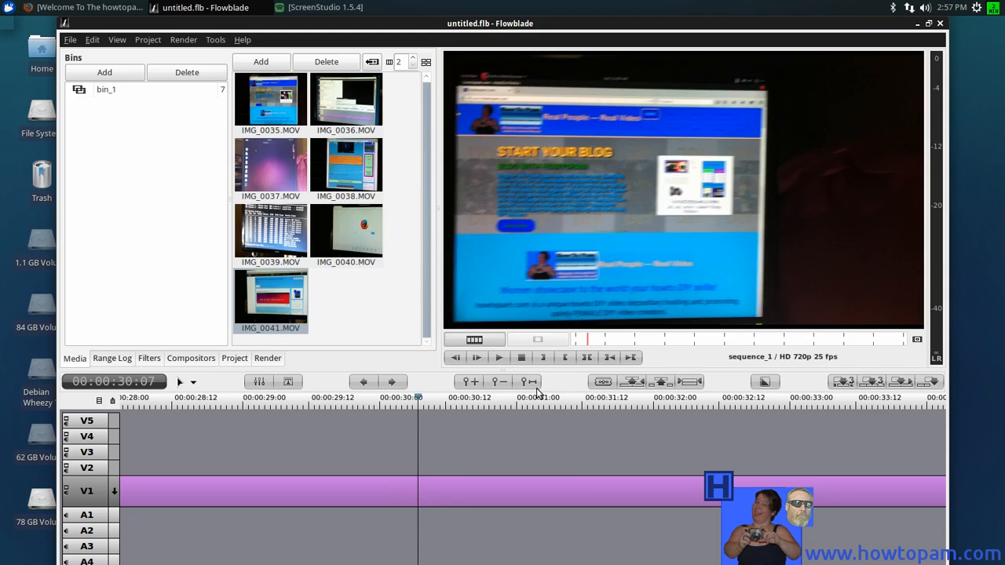
{"action": "left_click", "coordinate": [604, 383]}
Step: Step through the footage after the cut to 00:00:34:04, and jump the playhead across the clip boundaries to the start of IMG_0037.MOV
{"action": "key", "text": "Right"}
{"action": "key", "text": "Right"}
{"action": "key", "text": "Right"}
{"action": "key", "text": "Right"}
{"action": "key", "text": "Right"}
{"action": "key", "text": "Right"}
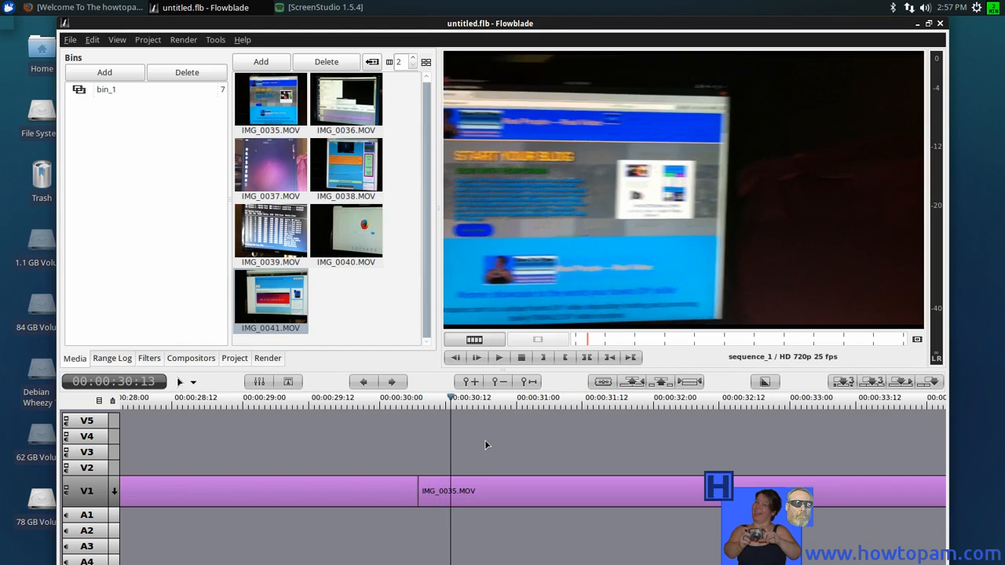
{"action": "key", "text": "Right"}
{"action": "key", "text": "Right"}
{"action": "key", "text": "Right"}
{"action": "key", "text": "Right"}
{"action": "key", "text": "Right"}
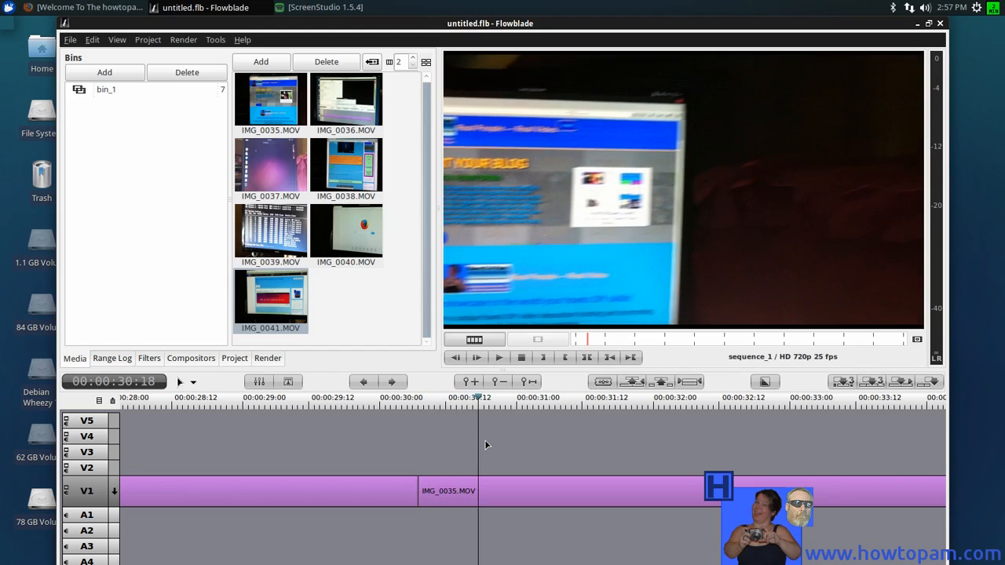
{"action": "key", "text": "Right"}
{"action": "key", "text": "Right"}
{"action": "key", "text": "Right"}
{"action": "key", "text": "Right"}
{"action": "key", "text": "Right"}
{"action": "key", "text": "Right"}
{"action": "key", "text": "Right"}
{"action": "key", "text": "Right"}
{"action": "key", "text": "Right"}
{"action": "key", "text": "Right"}
{"action": "key", "text": "Right"}
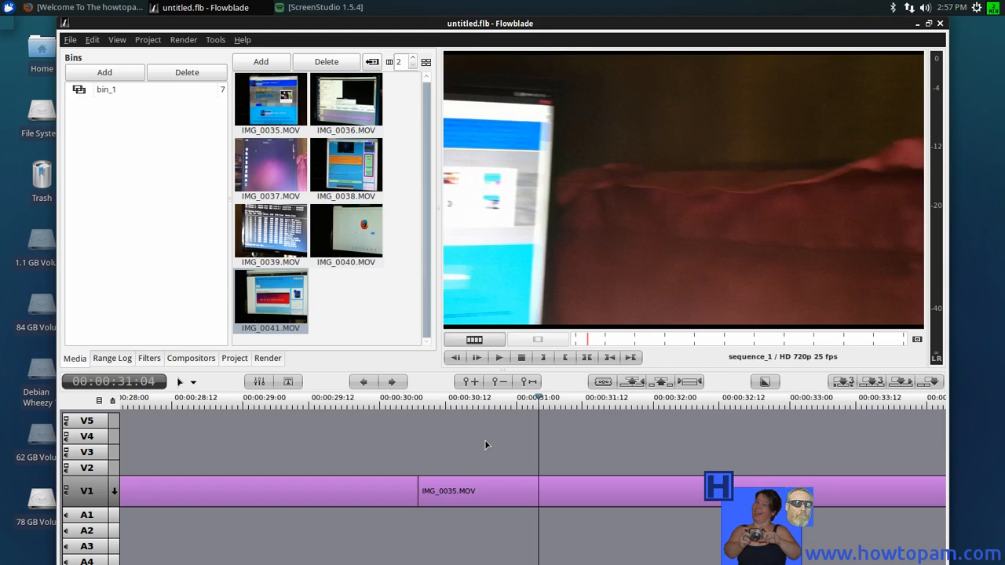
{"action": "key", "text": "Right"}
{"action": "key", "text": "Right"}
{"action": "key", "text": "Right"}
{"action": "key", "text": "Right"}
{"action": "key", "text": "Right"}
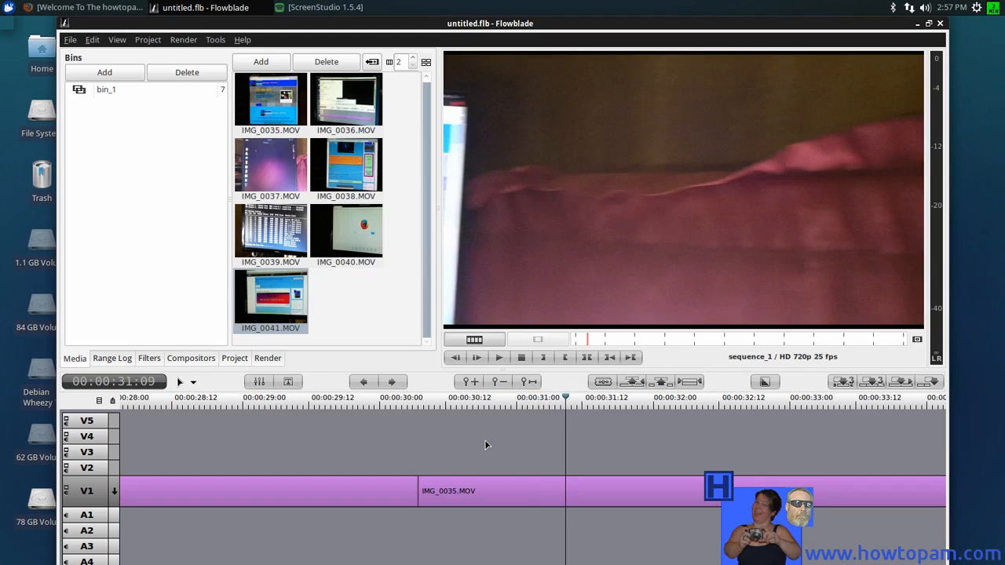
{"action": "key", "text": "Right"}
{"action": "key", "text": "Right"}
{"action": "key", "text": "Right"}
{"action": "key", "text": "Right"}
{"action": "key", "text": "Right"}
{"action": "key", "text": "Right"}
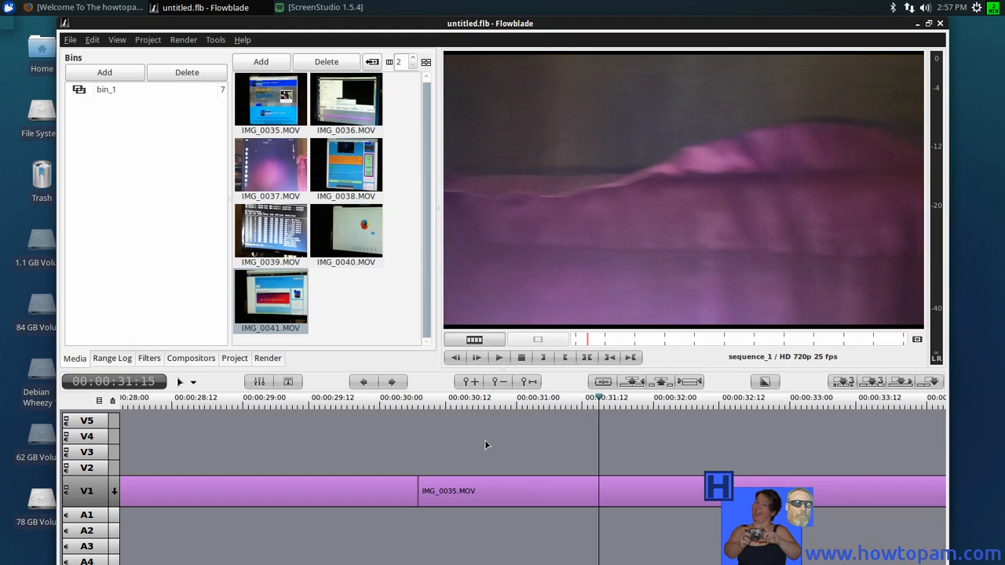
{"action": "key", "text": "Right"}
{"action": "key", "text": "Right"}
{"action": "key", "text": "Right"}
{"action": "key", "text": "Right"}
{"action": "key", "text": "Right"}
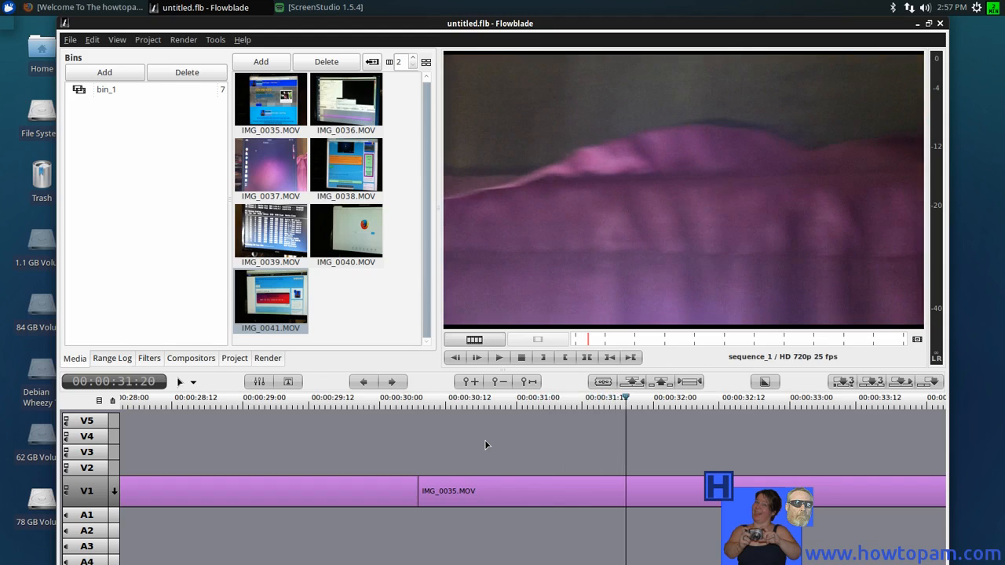
{"action": "key", "text": "Right"}
{"action": "key", "text": "Right"}
{"action": "key", "text": "Right"}
{"action": "key", "text": "Right"}
{"action": "key", "text": "Right"}
{"action": "key", "text": "Right"}
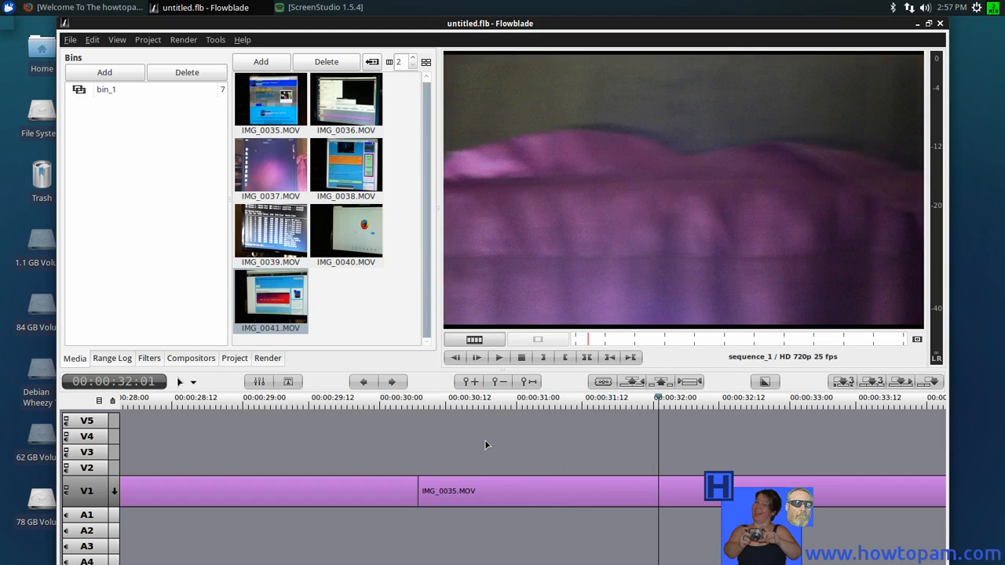
{"action": "key", "text": "Right"}
{"action": "key", "text": "Right"}
{"action": "key", "text": "Right"}
{"action": "key", "text": "Right"}
{"action": "key", "text": "Right"}
{"action": "key", "text": "Right"}
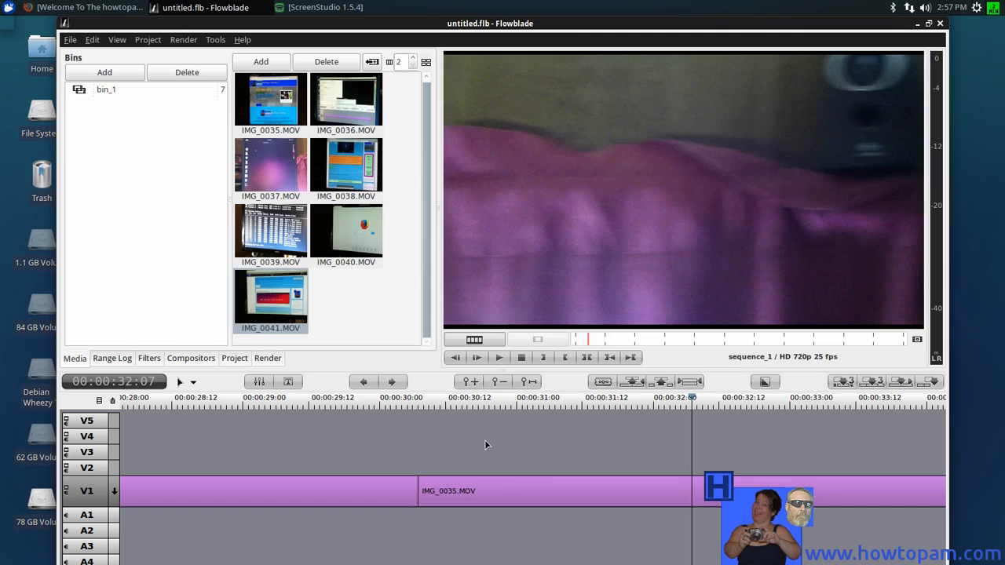
{"action": "key", "text": "Right"}
{"action": "key", "text": "Right"}
{"action": "key", "text": "Right"}
{"action": "key", "text": "Right"}
{"action": "key", "text": "Right"}
{"action": "key", "text": "Right"}
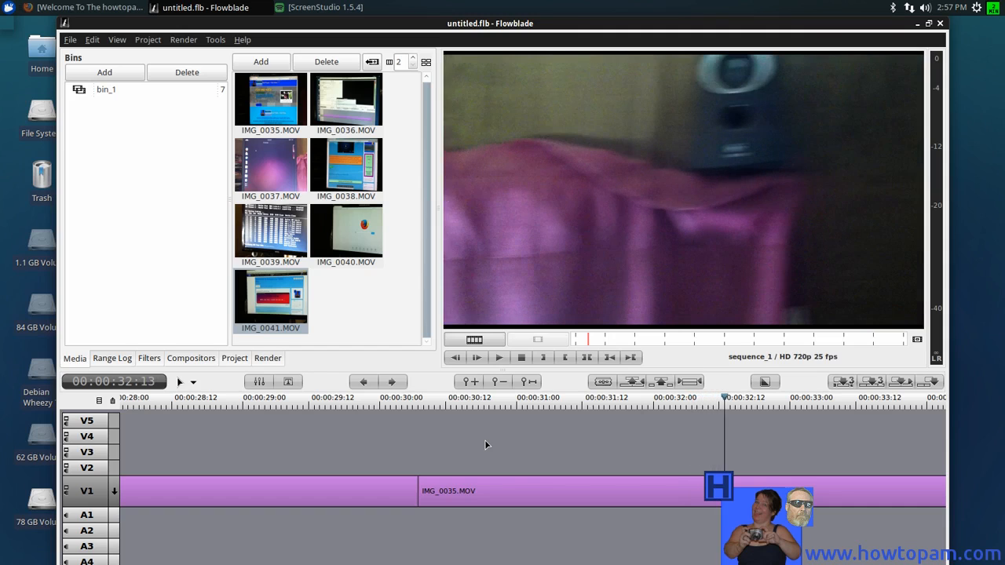
{"action": "key", "text": "Right"}
{"action": "key", "text": "Right"}
{"action": "key", "text": "Right"}
{"action": "key", "text": "Right"}
{"action": "key", "text": "Right"}
{"action": "key", "text": "Right"}
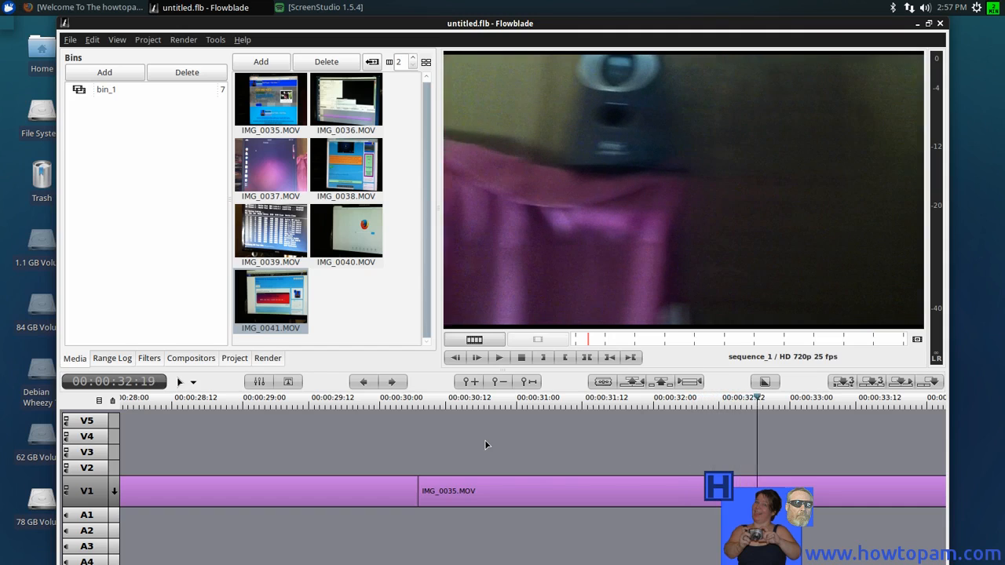
{"action": "key", "text": "Right"}
{"action": "key", "text": "Right"}
{"action": "key", "text": "Right"}
{"action": "key", "text": "Right"}
{"action": "key", "text": "Right"}
{"action": "key", "text": "Right"}
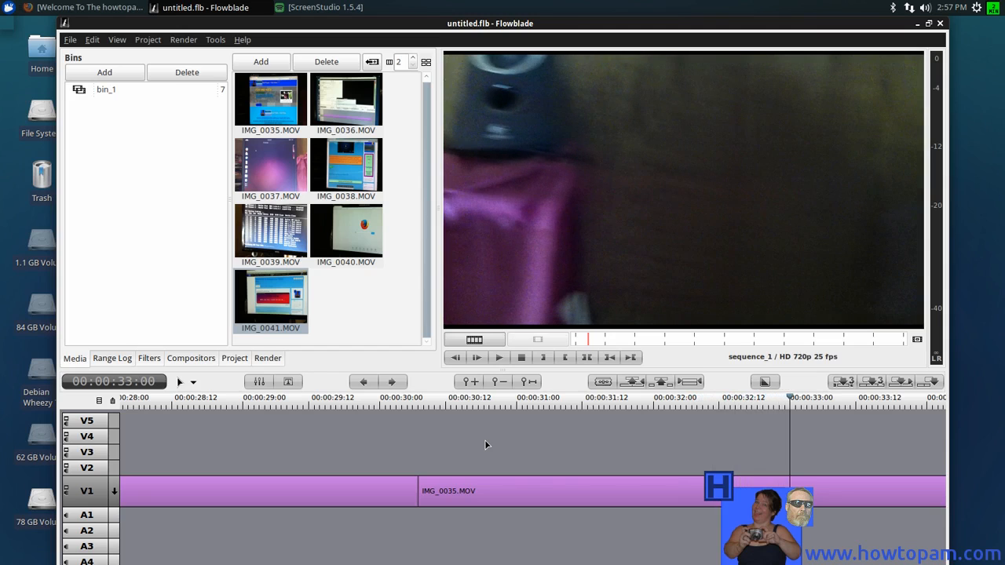
{"action": "key", "text": "Right"}
{"action": "key", "text": "Right"}
{"action": "key", "text": "Right"}
{"action": "key", "text": "Right"}
{"action": "key", "text": "Right"}
{"action": "key", "text": "Right"}
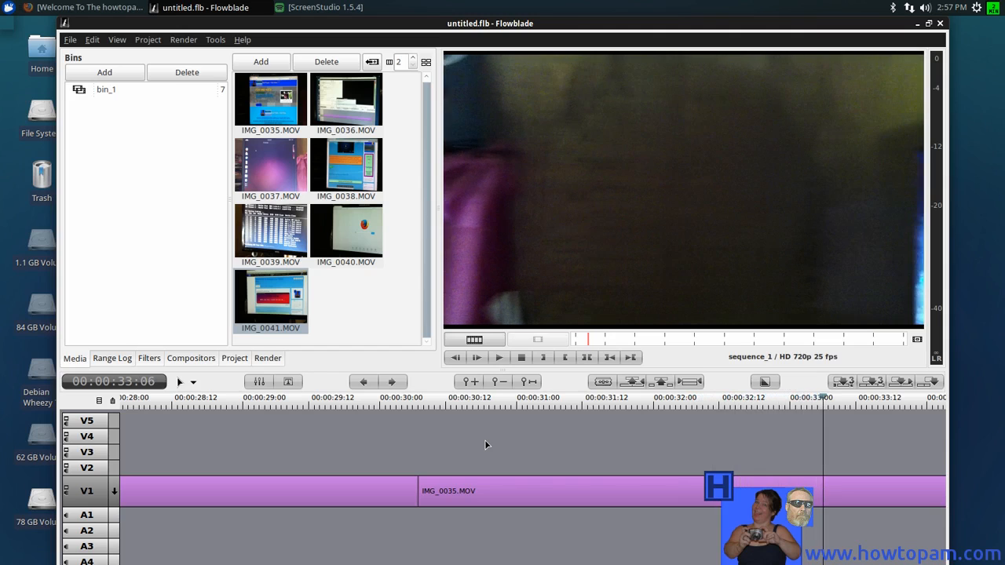
{"action": "key", "text": "Right"}
{"action": "key", "text": "Right"}
{"action": "key", "text": "Right"}
{"action": "key", "text": "Right"}
{"action": "key", "text": "Right"}
{"action": "key", "text": "Right"}
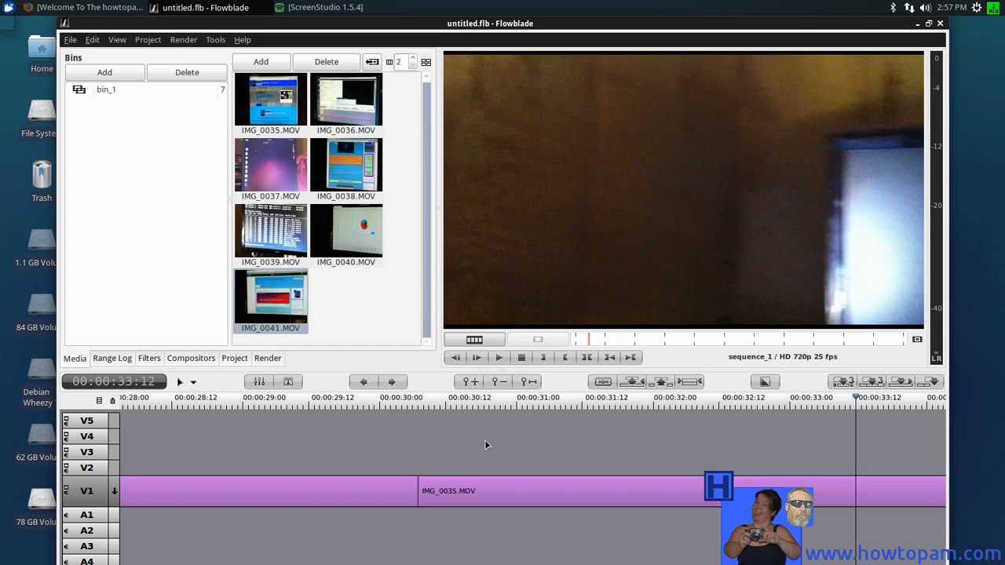
{"action": "key", "text": "Right"}
{"action": "key", "text": "Right"}
{"action": "key", "text": "Right"}
{"action": "key", "text": "Right"}
{"action": "key", "text": "Right"}
{"action": "key", "text": "Right"}
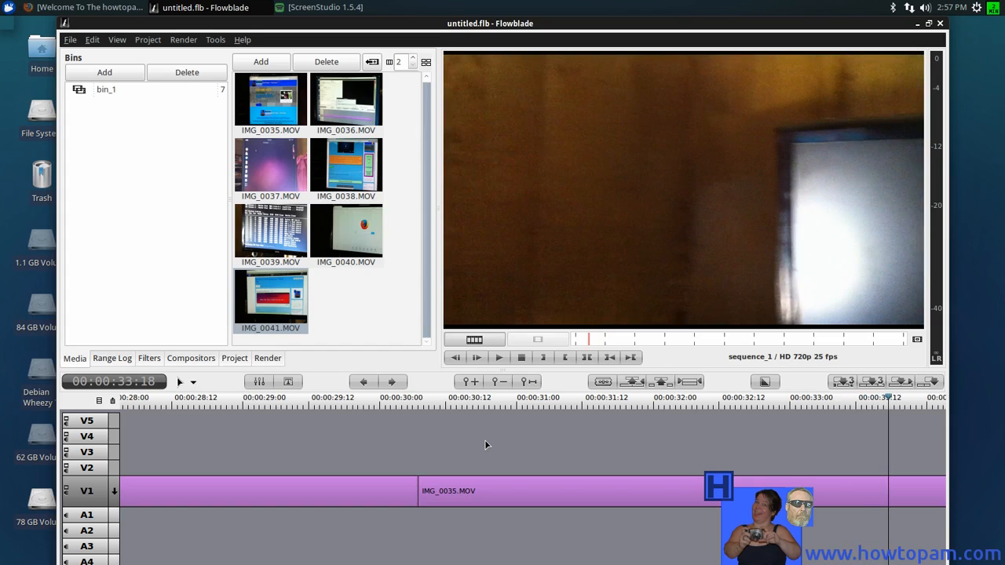
{"action": "key", "text": "Right"}
{"action": "key", "text": "Right"}
{"action": "key", "text": "Right"}
{"action": "key", "text": "Right"}
{"action": "key", "text": "Right"}
{"action": "key", "text": "Right"}
{"action": "key", "text": "Right"}
{"action": "key", "text": "Right"}
{"action": "key", "text": "Right"}
{"action": "key", "text": "Right"}
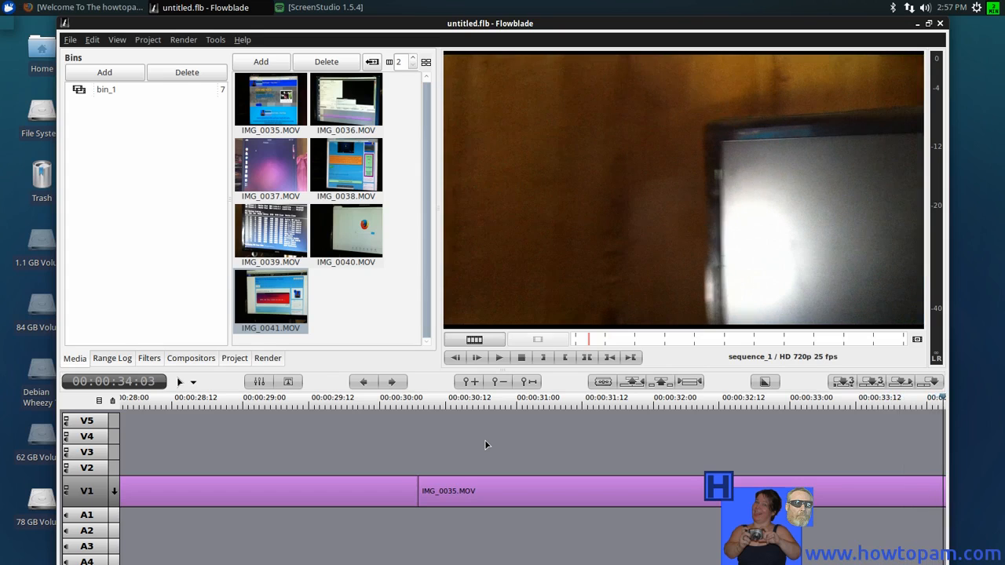
{"action": "key", "text": "Right"}
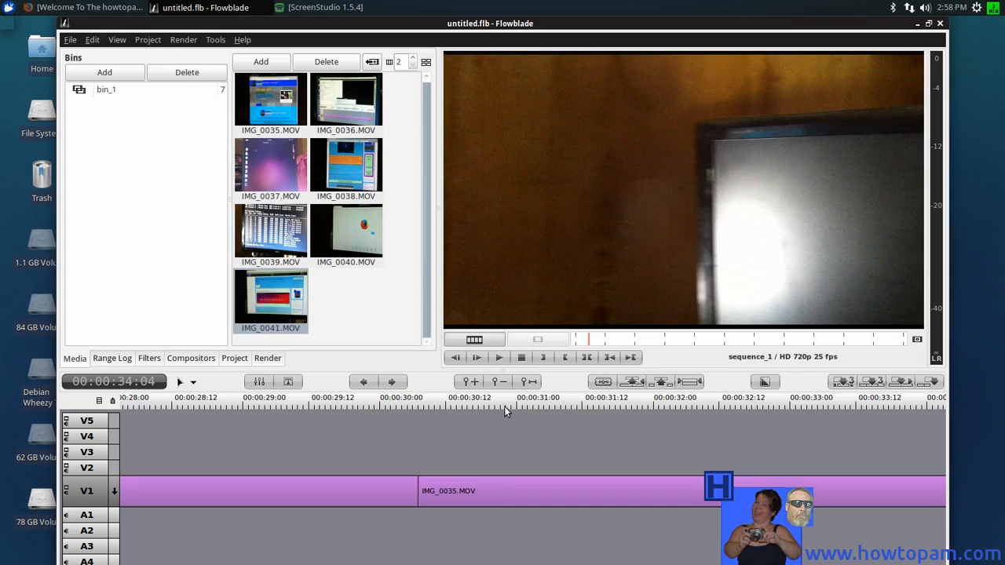
{"action": "left_click", "coordinate": [471, 383]}
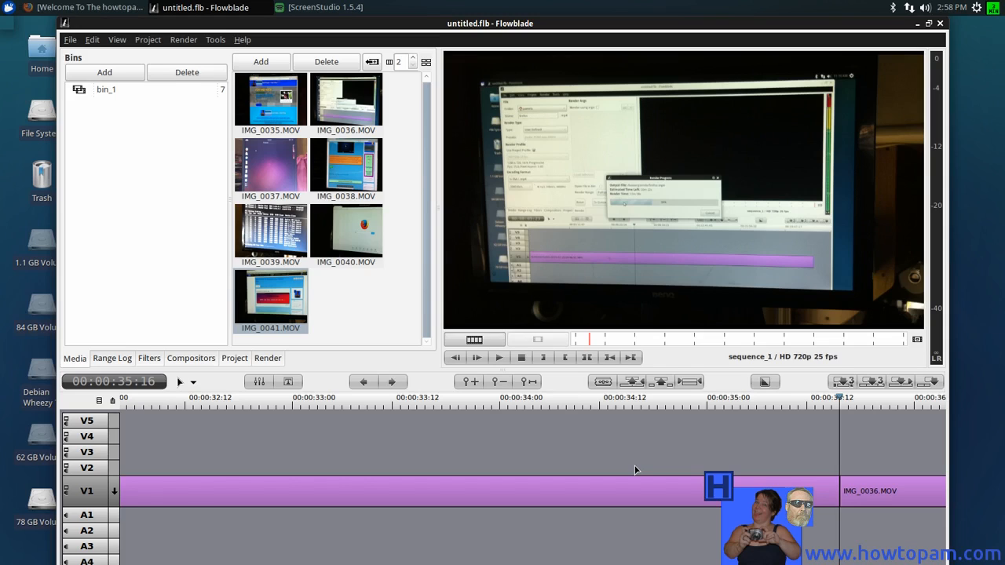
{"action": "key", "text": "Up"}
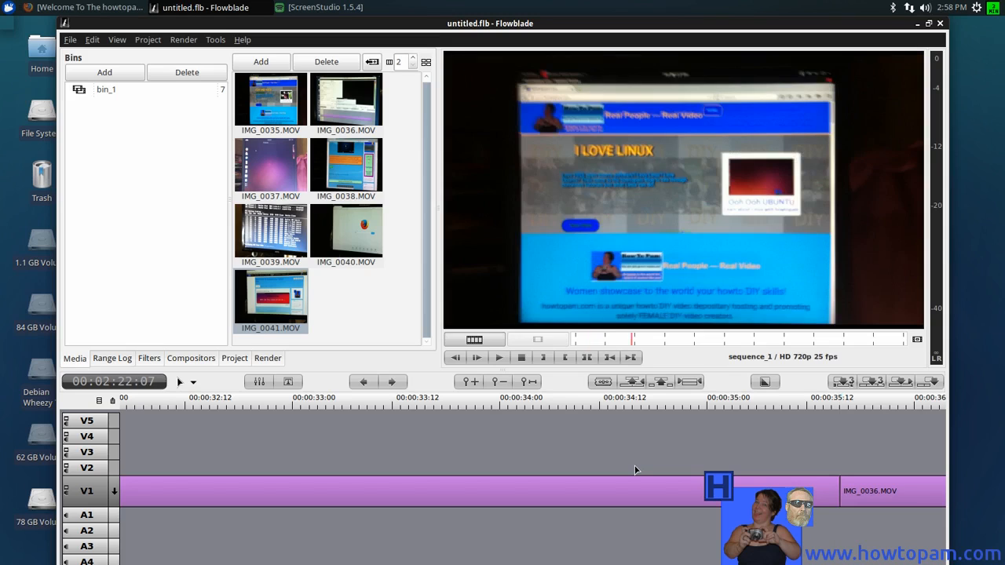
Step: Cut the remaining IMG_0035.MOV footage on track V1 at 00:00:35:15, one frame before IMG_0036.MOV starts
{"action": "key", "text": "Down"}
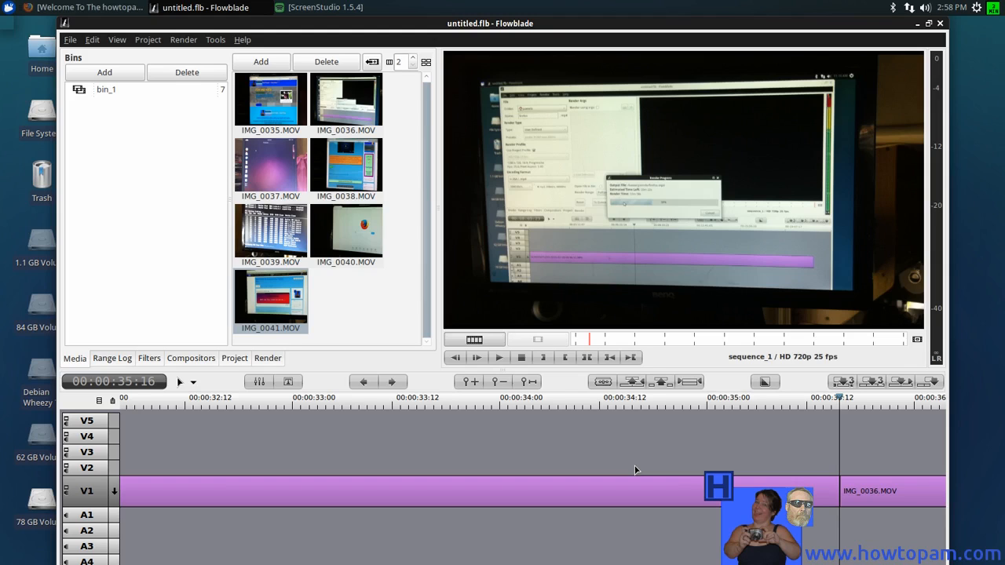
{"action": "key", "text": "Left"}
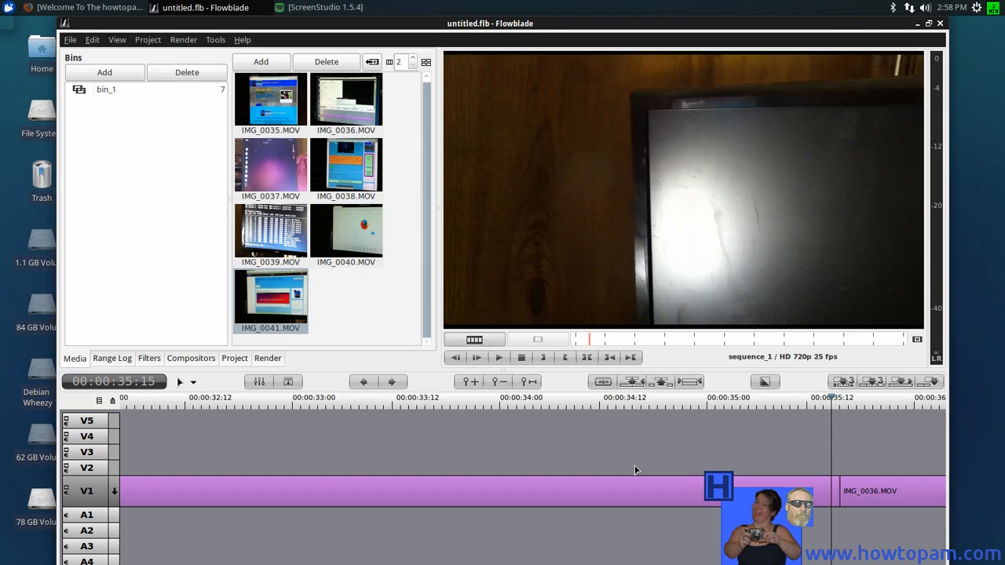
{"action": "key", "text": "Right"}
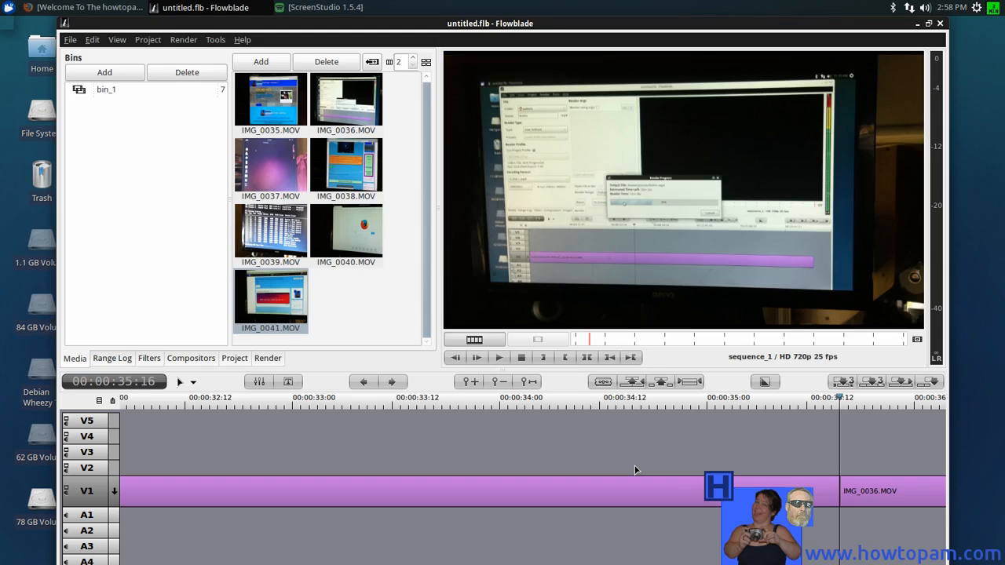
{"action": "key", "text": "Left"}
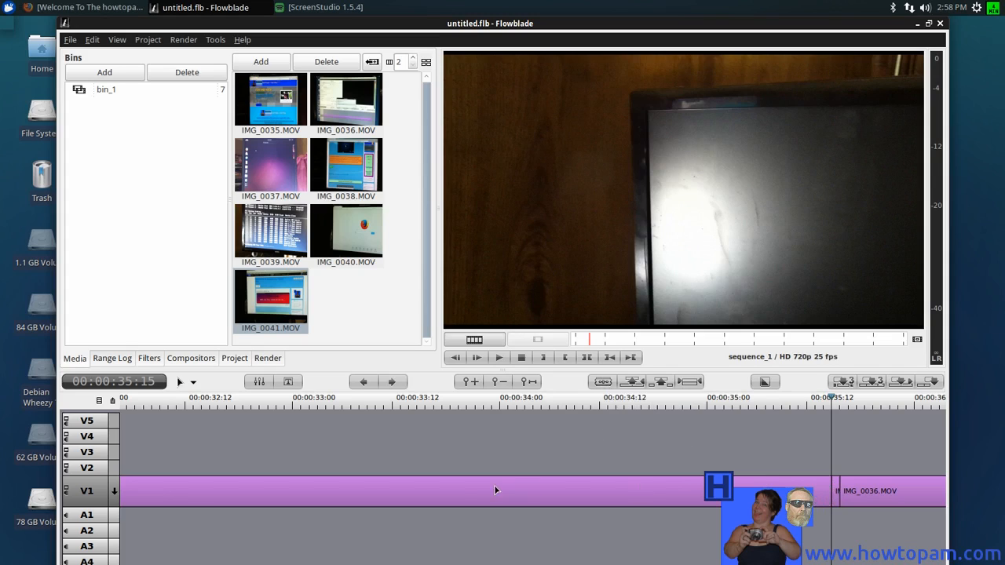
Step: Move the unwanted camera-movement segment at the end of IMG_0035.MOV off track V1 to the beginning of track V2
{"action": "left_click", "coordinate": [531, 383]}
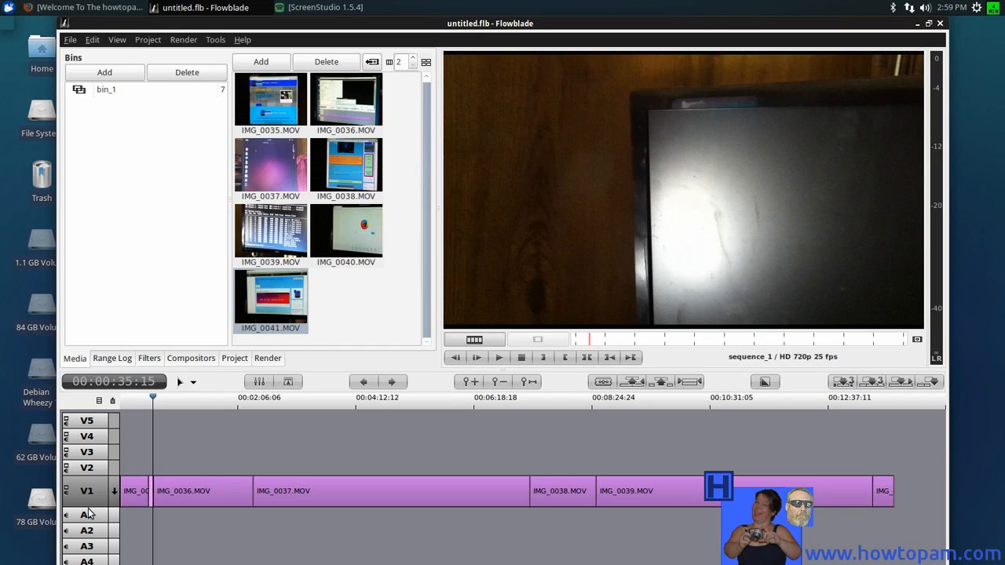
{"action": "left_click", "coordinate": [660, 382]}
{"action": "left_click", "coordinate": [679, 397]}
{"action": "mouse_move", "coordinate": [151, 493]}
{"action": "left_mouse_down"}
{"action": "mouse_move", "coordinate": [154, 469]}
{"action": "mouse_move", "coordinate": [125, 465]}
{"action": "left_mouse_up"}
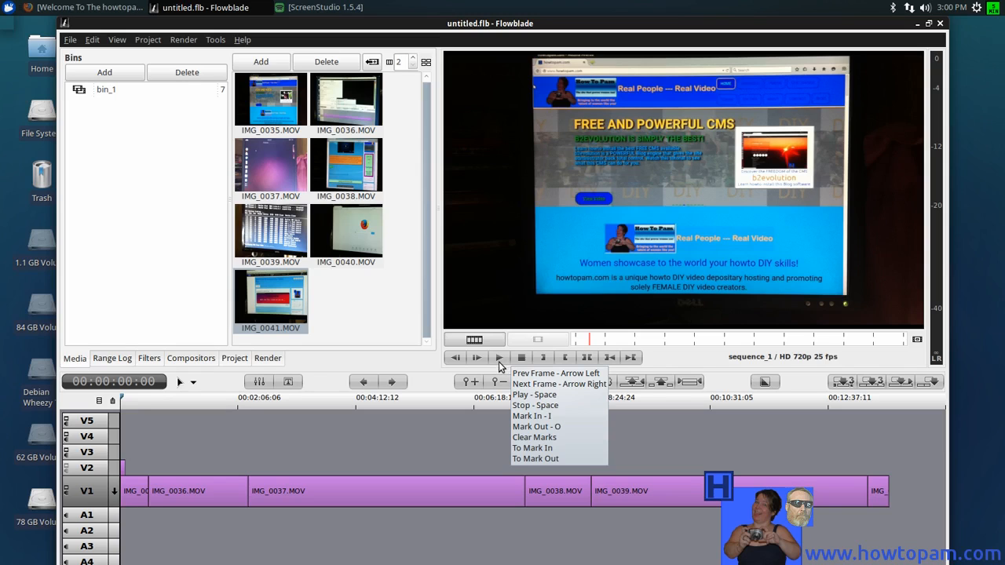
Step: Play the sequence from the beginning and bring the playhead to 00:00:46:03 in IMG_0036.MOV
{"action": "left_click", "coordinate": [498, 360]}
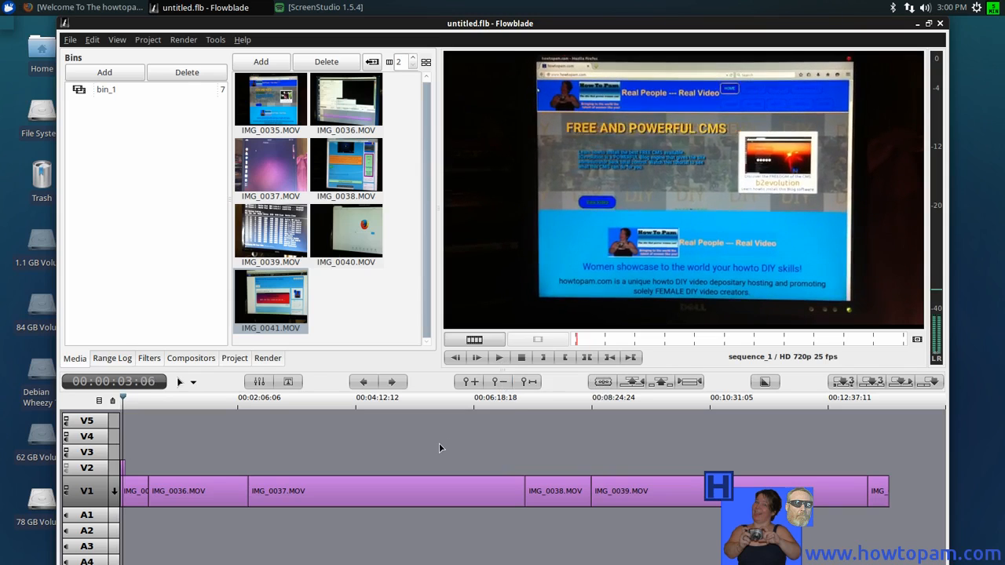
{"action": "left_click", "coordinate": [994, 10]}
{"action": "left_click", "coordinate": [950, 46]}
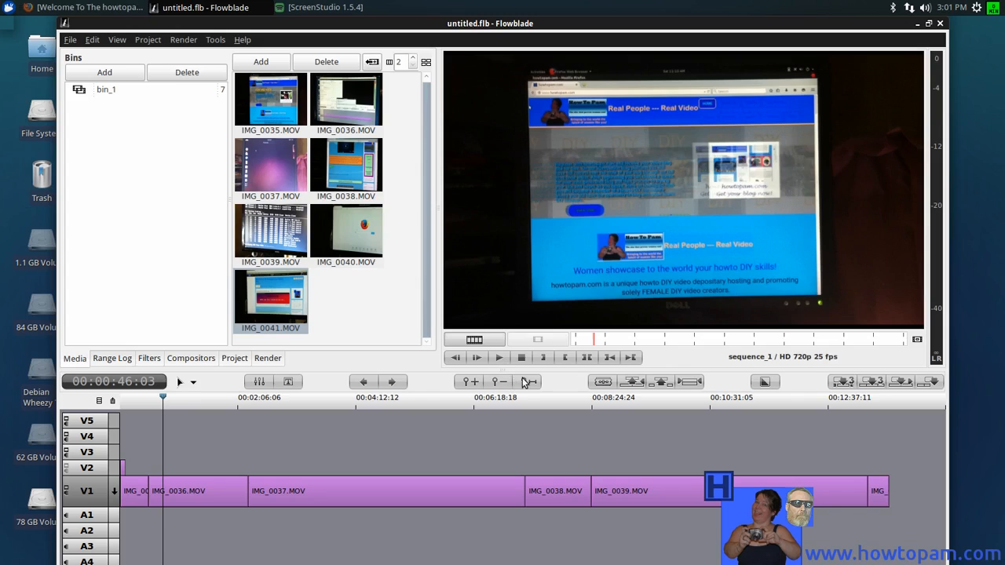
Step: Step backward frame by frame through IMG_0036.MOV from 00:00:46:03 to 00:00:43:03, examining the camera pan between the two monitors
{"action": "left_click", "coordinate": [469, 382]}
{"action": "left_click", "coordinate": [470, 383]}
{"action": "left_click", "coordinate": [469, 382]}
{"action": "left_click", "coordinate": [470, 382]}
{"action": "left_click", "coordinate": [469, 382]}
{"action": "left_click", "coordinate": [469, 383]}
{"action": "left_click", "coordinate": [469, 382]}
{"action": "left_click", "coordinate": [469, 382]}
{"action": "left_click", "coordinate": [469, 382]}
{"action": "left_click", "coordinate": [469, 383]}
{"action": "left_click", "coordinate": [470, 383]}
{"action": "left_click", "coordinate": [469, 382]}
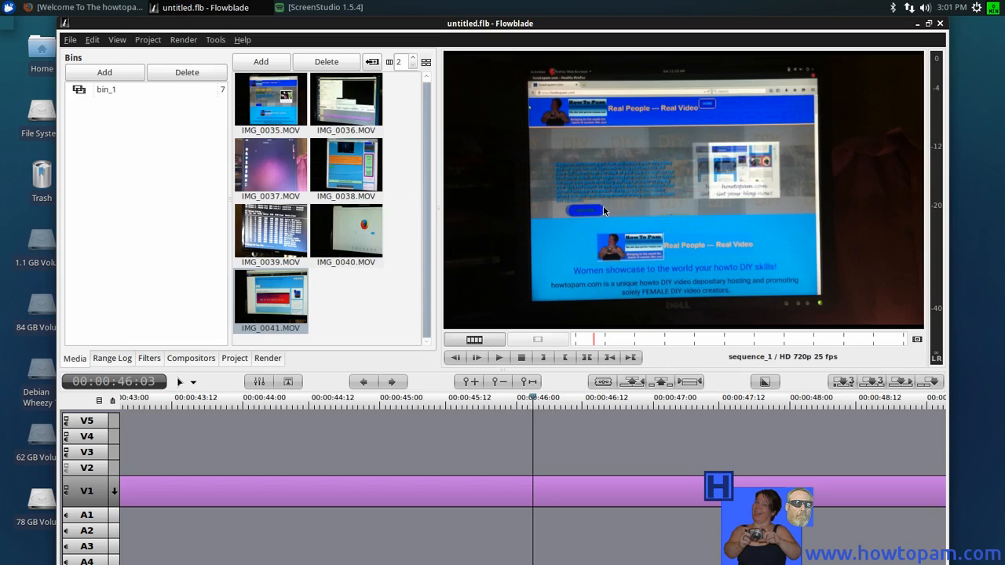
{"action": "key", "text": "Left"}
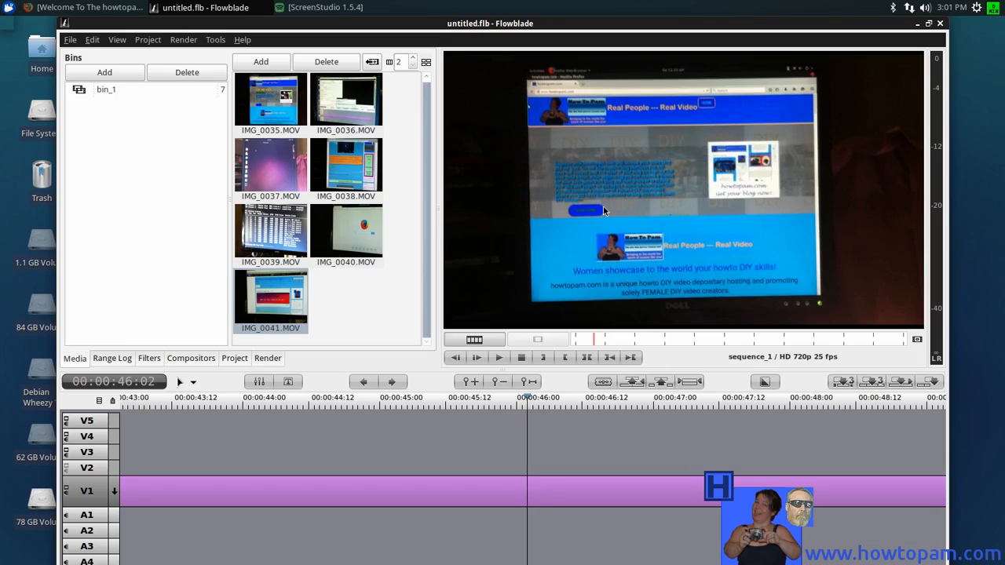
{"action": "key", "text": "Left"}
{"action": "key", "text": "Left"}
{"action": "key", "text": "Left"}
{"action": "key", "text": "Left"}
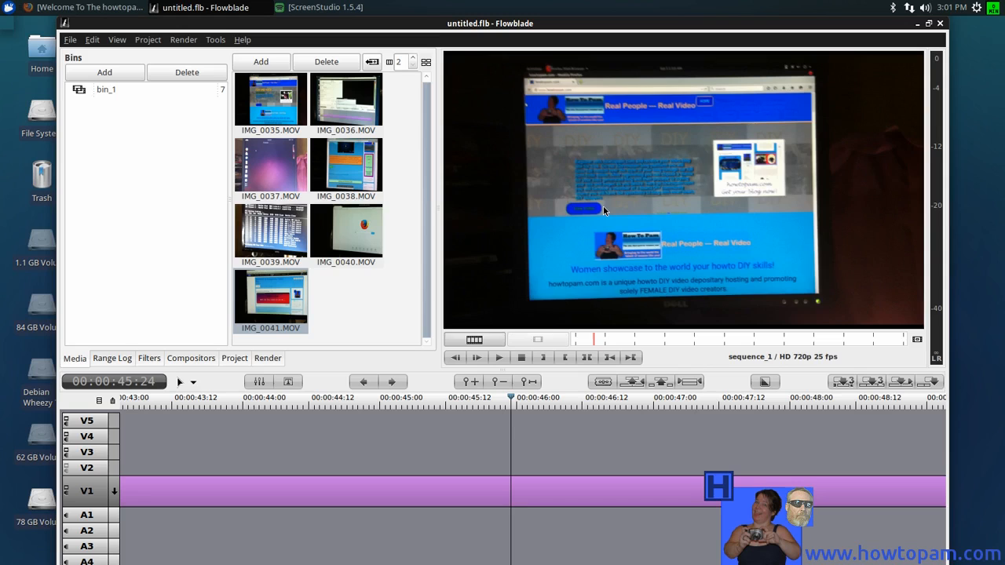
{"action": "key", "text": "Left"}
{"action": "key", "text": "Left"}
{"action": "key", "text": "Left"}
{"action": "key", "text": "Left"}
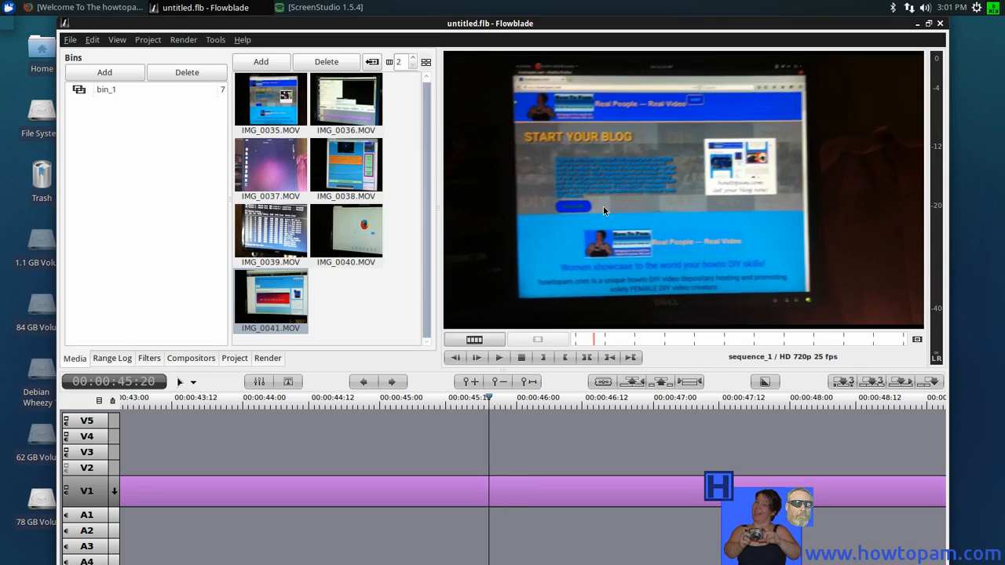
{"action": "key", "text": "Left"}
{"action": "key", "text": "Left"}
{"action": "key", "text": "Left"}
{"action": "key", "text": "Left"}
{"action": "key", "text": "Left"}
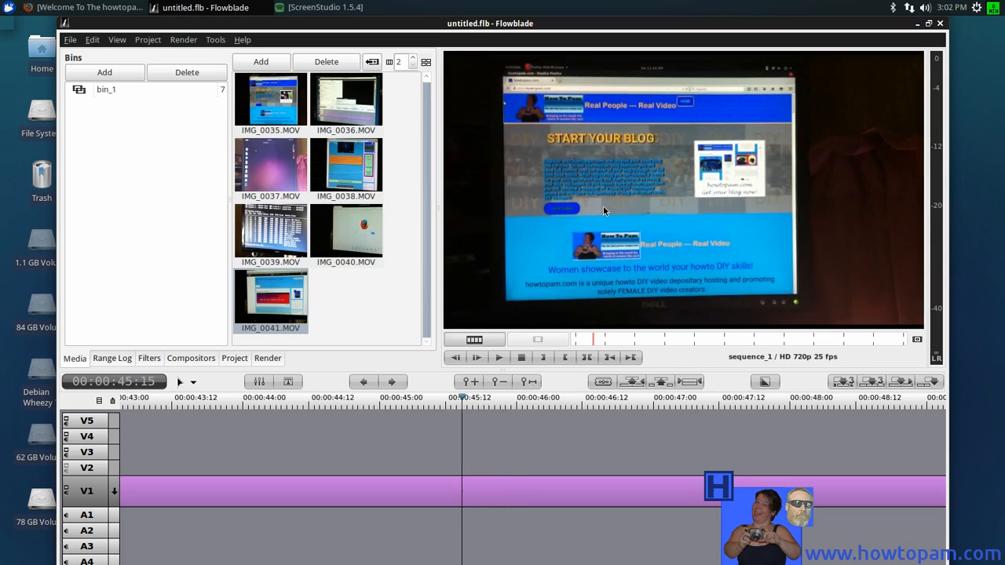
{"action": "key", "text": "Left"}
{"action": "key", "text": "Left"}
{"action": "key", "text": "Left"}
{"action": "key", "text": "Left"}
{"action": "key", "text": "Left"}
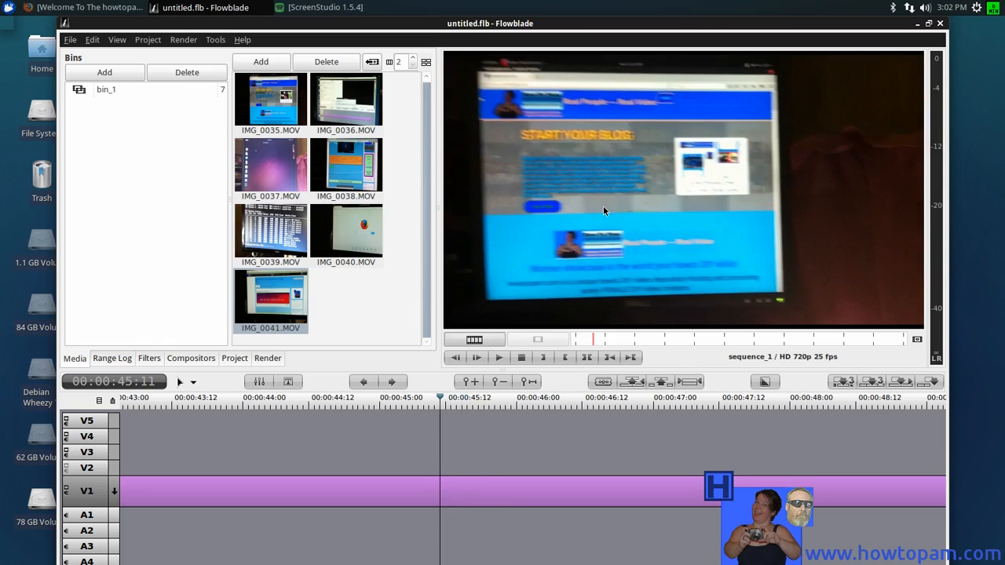
{"action": "key", "text": "Left"}
{"action": "key", "text": "Left"}
{"action": "key", "text": "Left"}
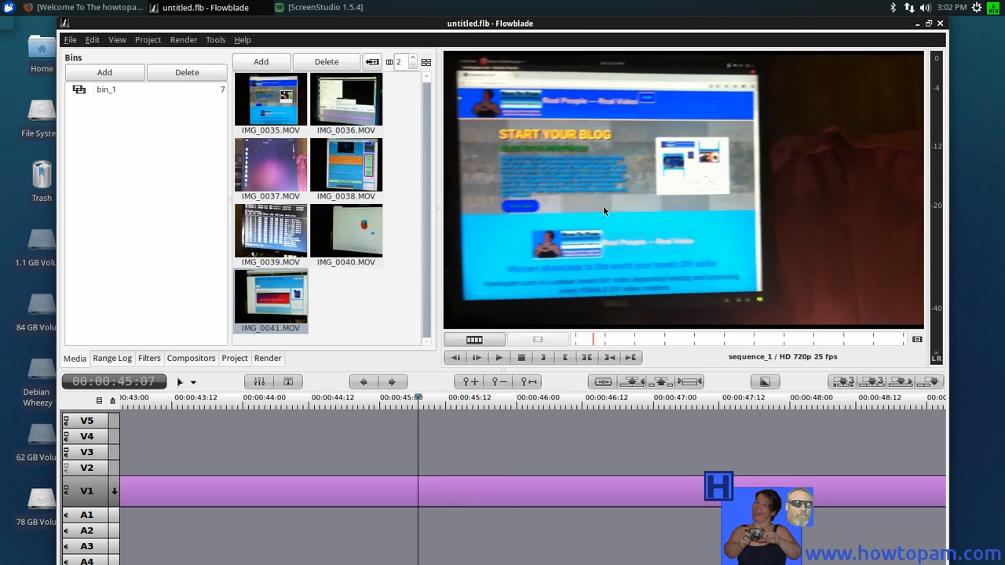
{"action": "key", "text": "Left"}
{"action": "key", "text": "Left"}
{"action": "key", "text": "Left"}
{"action": "key", "text": "Left"}
{"action": "key", "text": "Left"}
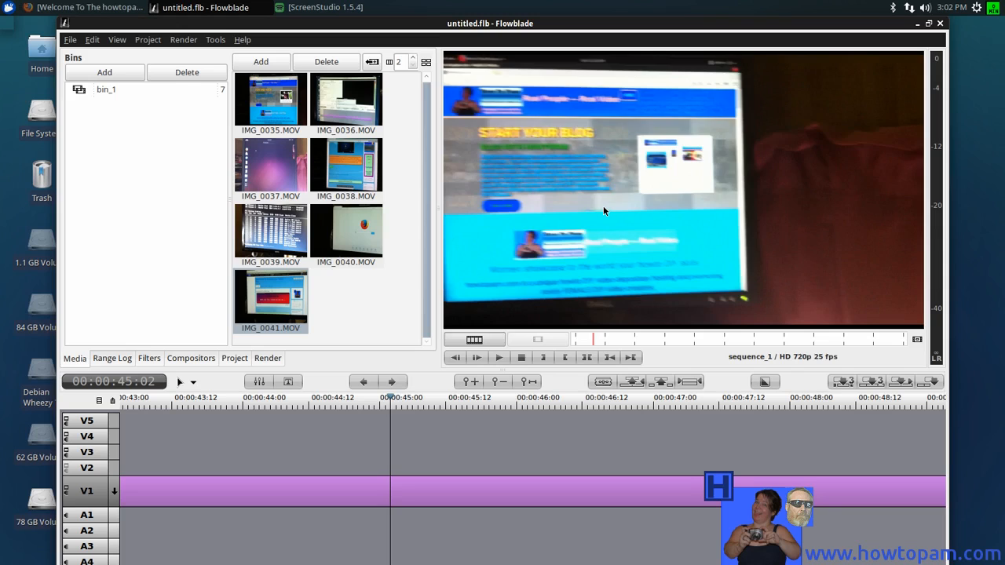
{"action": "key", "text": "Left"}
{"action": "key", "text": "Left"}
{"action": "key", "text": "Left"}
{"action": "key", "text": "Left"}
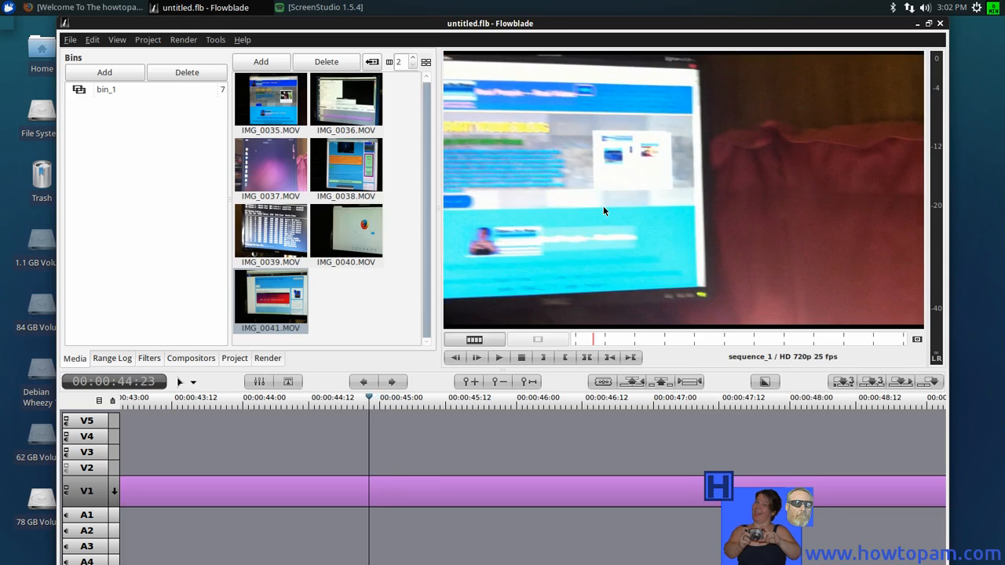
{"action": "key", "text": "Left"}
{"action": "key", "text": "Left"}
{"action": "key", "text": "Left"}
{"action": "key", "text": "Left"}
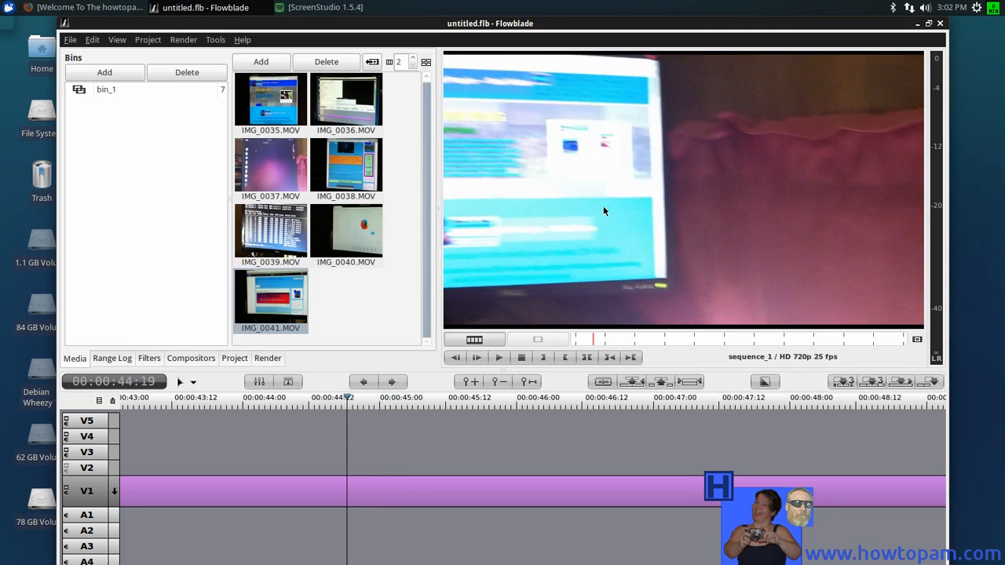
{"action": "key", "text": "Left"}
{"action": "key", "text": "Left"}
{"action": "key", "text": "Left"}
{"action": "key", "text": "Left"}
{"action": "key", "text": "Left"}
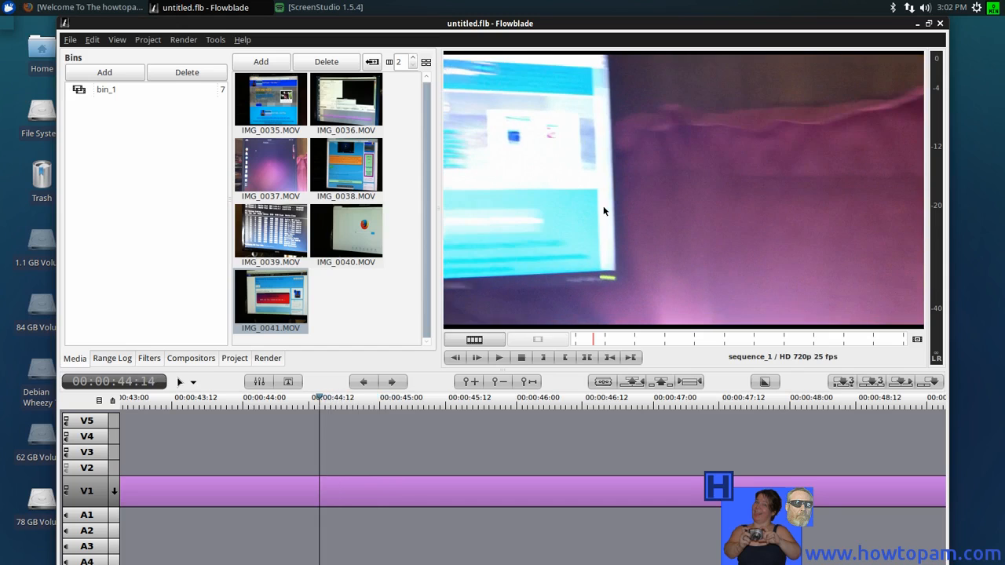
{"action": "key", "text": "Left"}
{"action": "key", "text": "Left"}
{"action": "key", "text": "Left"}
{"action": "key", "text": "Left"}
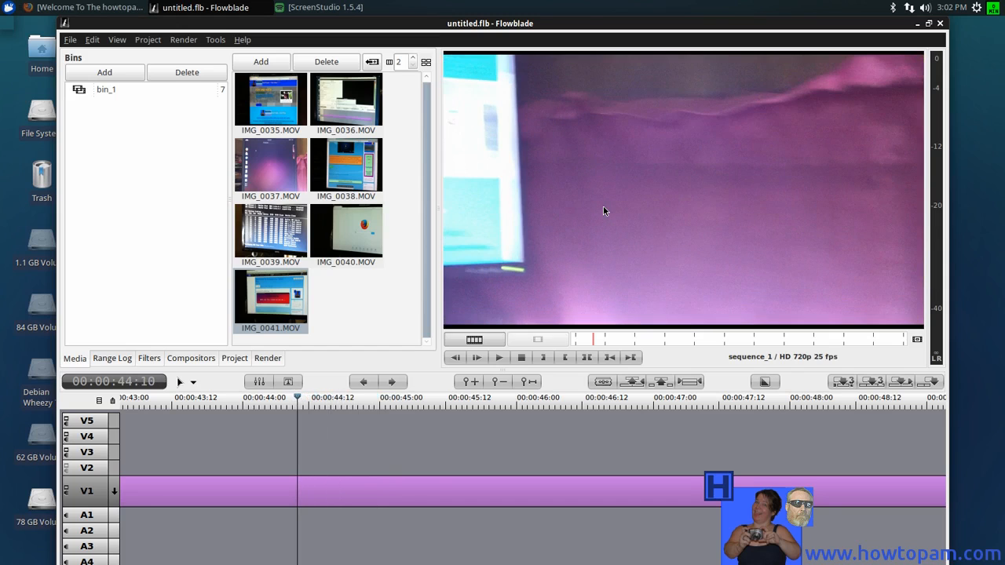
{"action": "key", "text": "Left"}
{"action": "key", "text": "Left"}
{"action": "key", "text": "Left"}
{"action": "key", "text": "Left"}
{"action": "key", "text": "Left"}
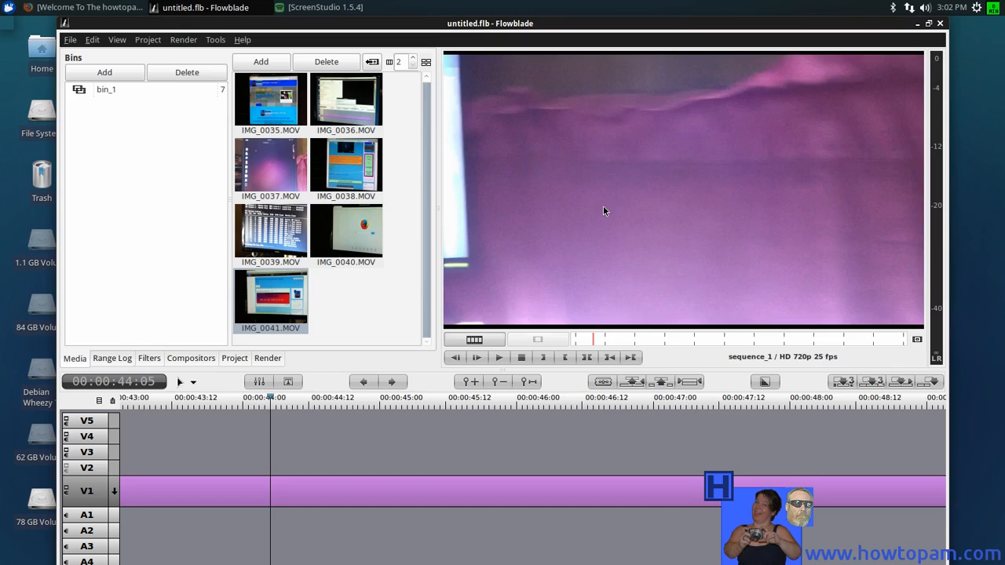
{"action": "key", "text": "Left"}
{"action": "key", "text": "Left"}
{"action": "key", "text": "Left"}
{"action": "key", "text": "Left"}
{"action": "key", "text": "Left"}
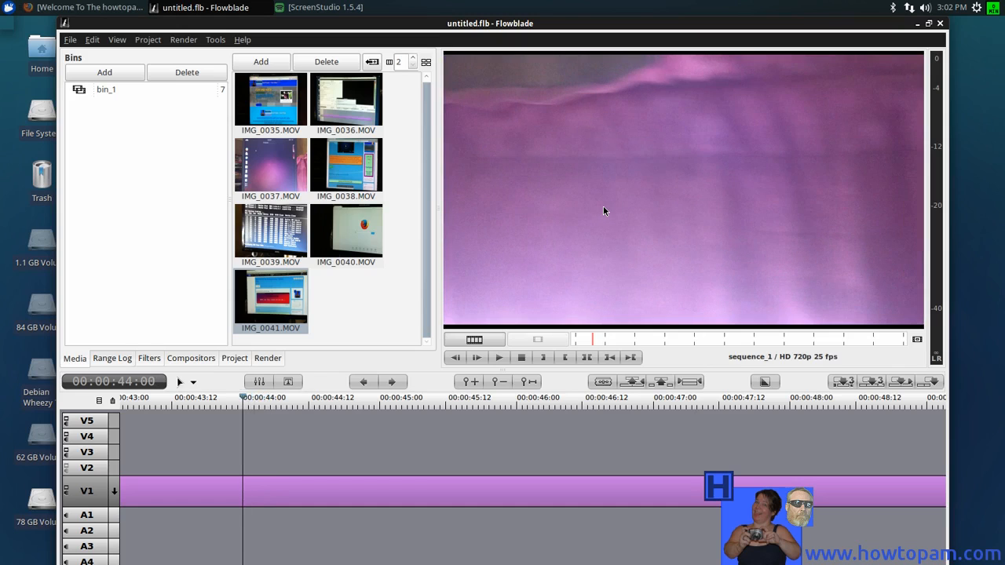
{"action": "key", "text": "Left"}
{"action": "key", "text": "Left"}
{"action": "key", "text": "Left"}
{"action": "key", "text": "Left"}
{"action": "key", "text": "Left"}
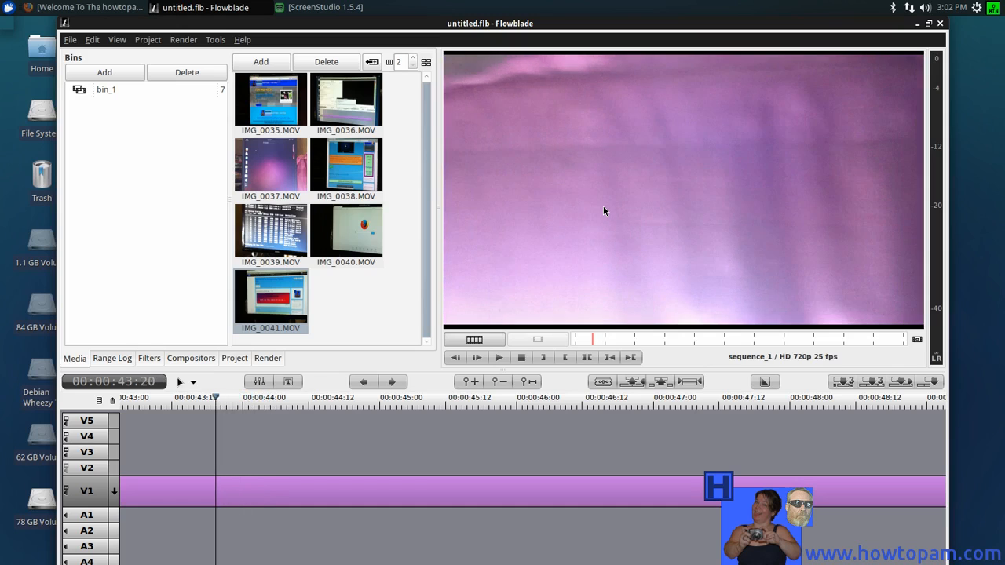
{"action": "key", "text": "Left"}
{"action": "key", "text": "Left"}
{"action": "key", "text": "Left"}
{"action": "key", "text": "Left"}
{"action": "key", "text": "Left"}
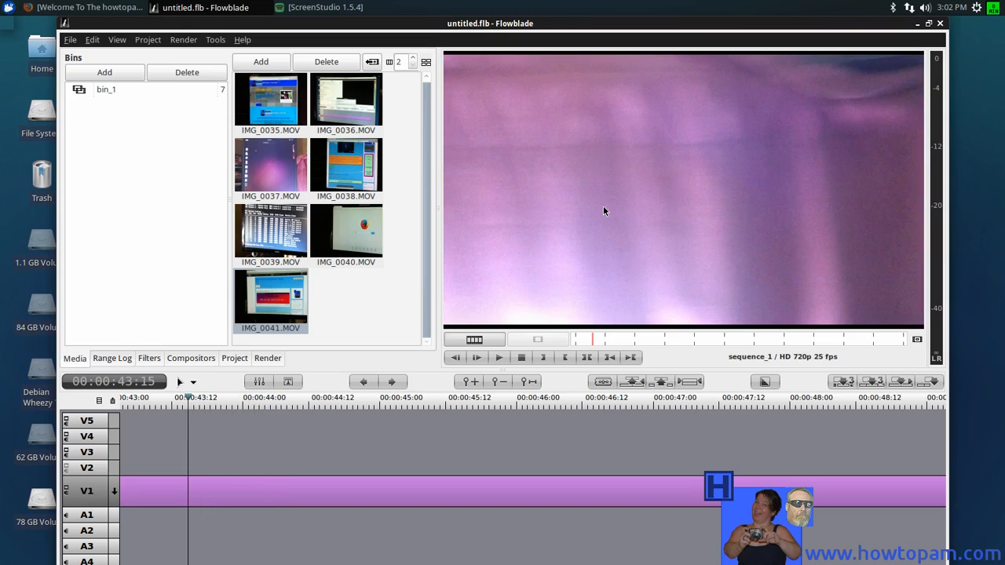
{"action": "key", "text": "Left"}
{"action": "key", "text": "Left"}
{"action": "key", "text": "Left"}
{"action": "key", "text": "Left"}
{"action": "key", "text": "Left"}
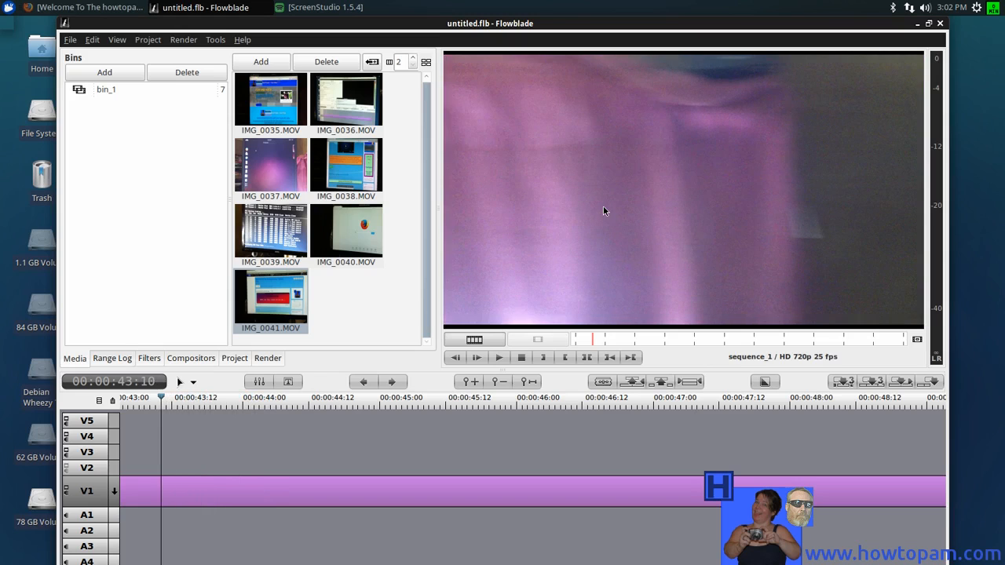
{"action": "key", "text": "Left"}
{"action": "key", "text": "Left"}
{"action": "key", "text": "Left"}
{"action": "key", "text": "Left"}
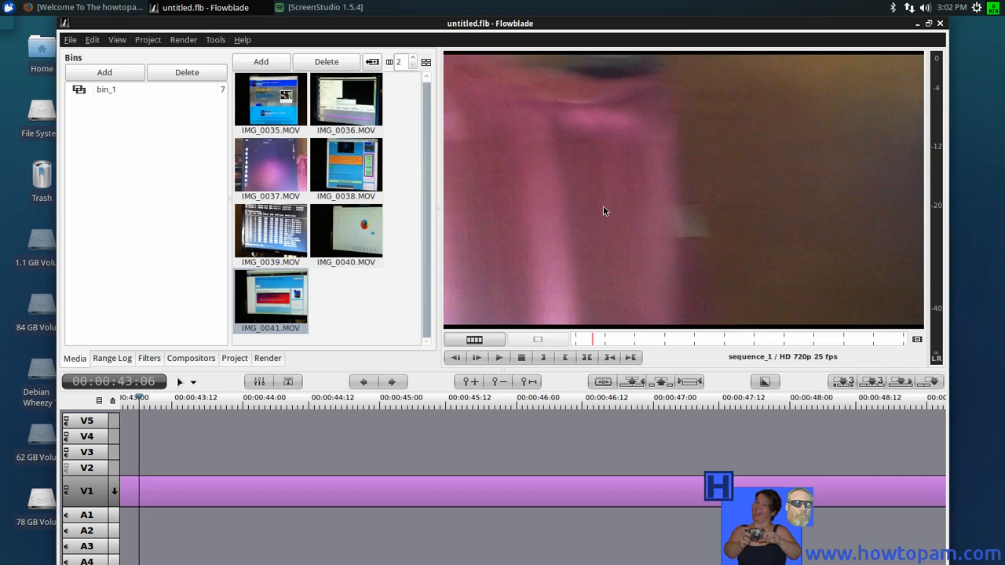
{"action": "key", "text": "Left"}
{"action": "key", "text": "Left"}
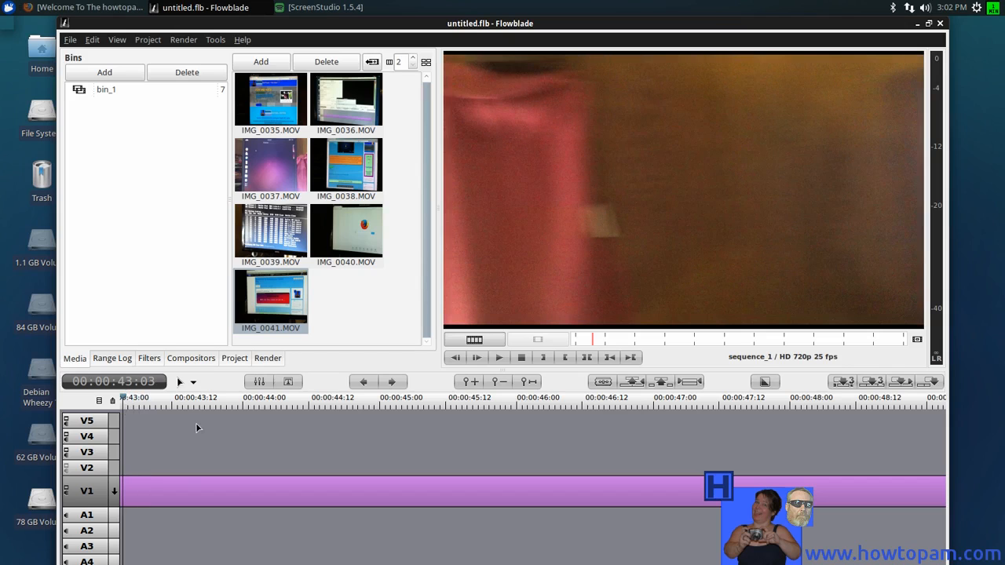
Step: Cut the IMG_0036.MOV clip on track V1 at 00:00:42:03, where the camera begins to move off the monitor
{"action": "left_click", "coordinate": [472, 385]}
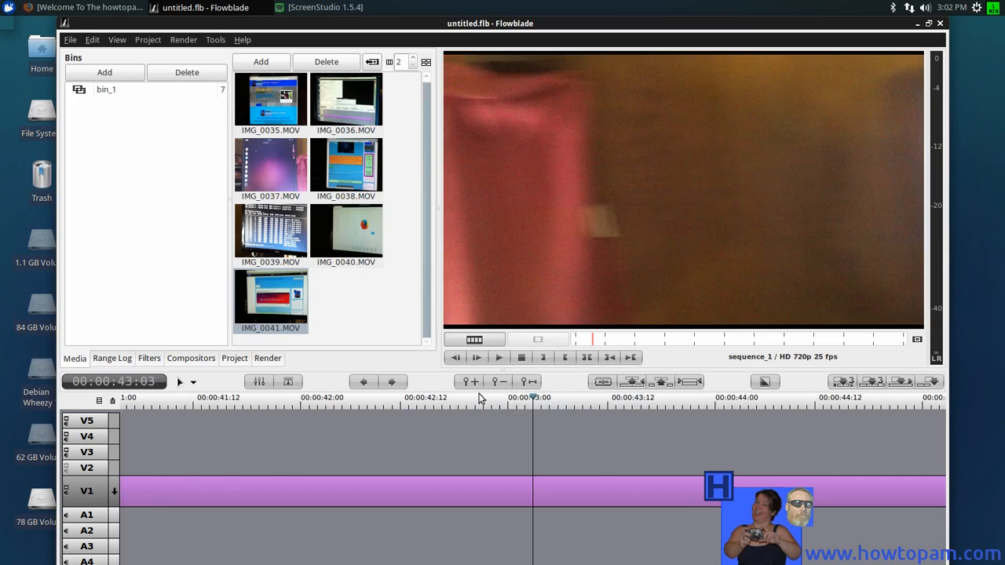
{"action": "left_click", "coordinate": [523, 429]}
{"action": "key", "text": "Left"}
{"action": "key", "text": "Left"}
{"action": "key", "text": "Left"}
{"action": "key", "text": "Left"}
{"action": "key", "text": "Left"}
{"action": "key", "text": "Left"}
{"action": "key", "text": "Left"}
{"action": "key", "text": "Left"}
{"action": "key", "text": "Left"}
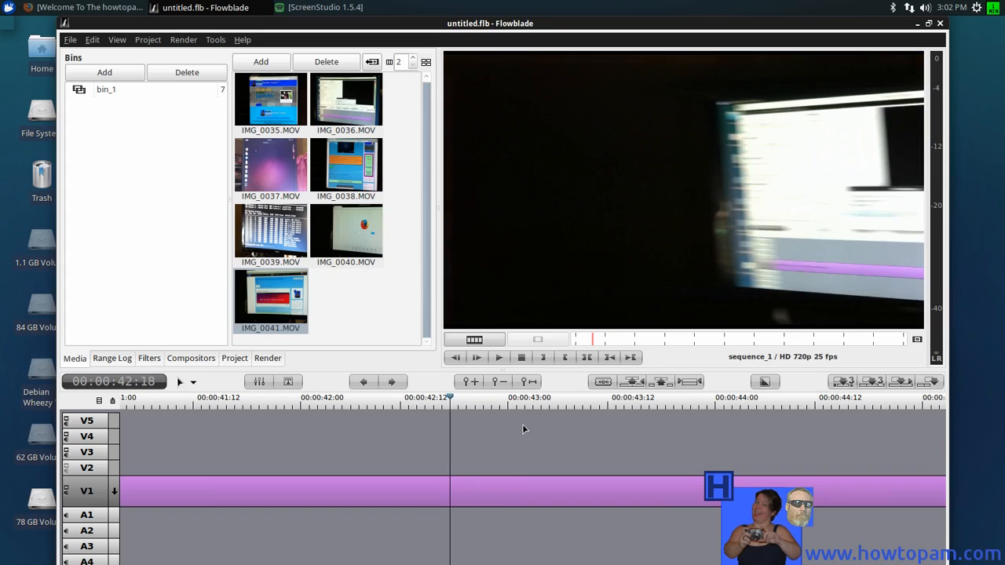
{"action": "key", "text": "Left"}
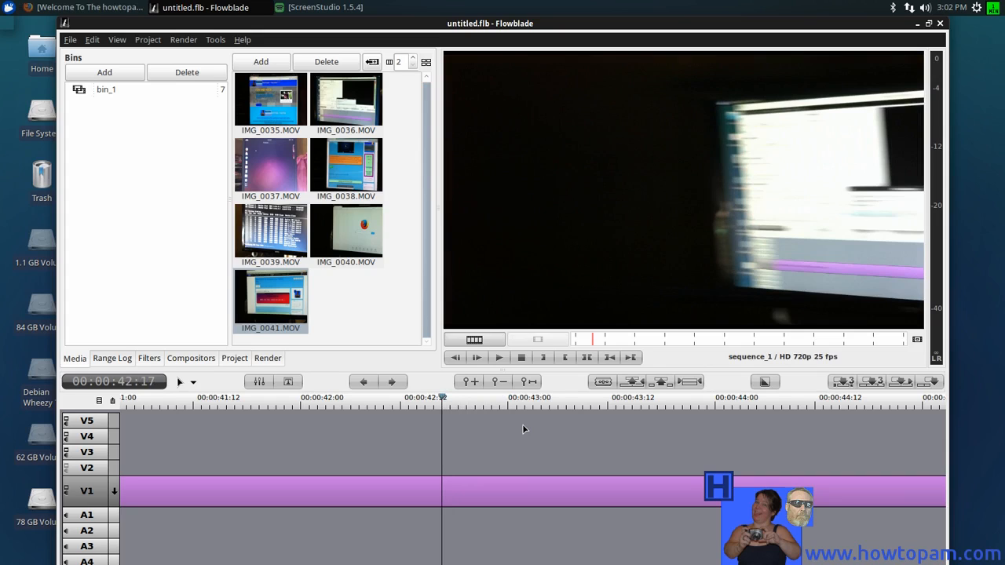
{"action": "key", "text": "Left"}
{"action": "key", "text": "Left"}
{"action": "key", "text": "Left"}
{"action": "key", "text": "Left"}
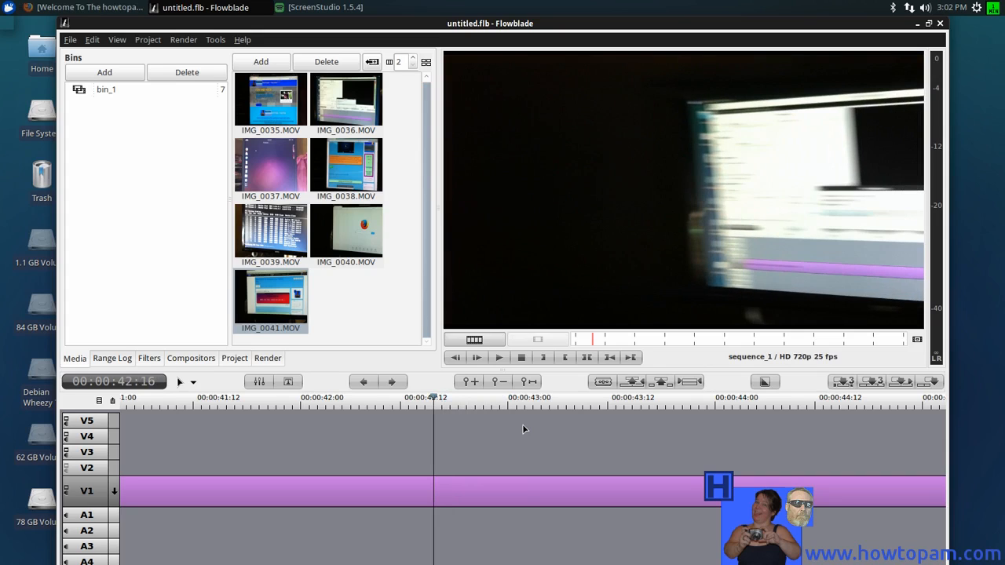
{"action": "key", "text": "Left"}
{"action": "key", "text": "Left"}
{"action": "key", "text": "Left"}
{"action": "key", "text": "Left"}
{"action": "key", "text": "Left"}
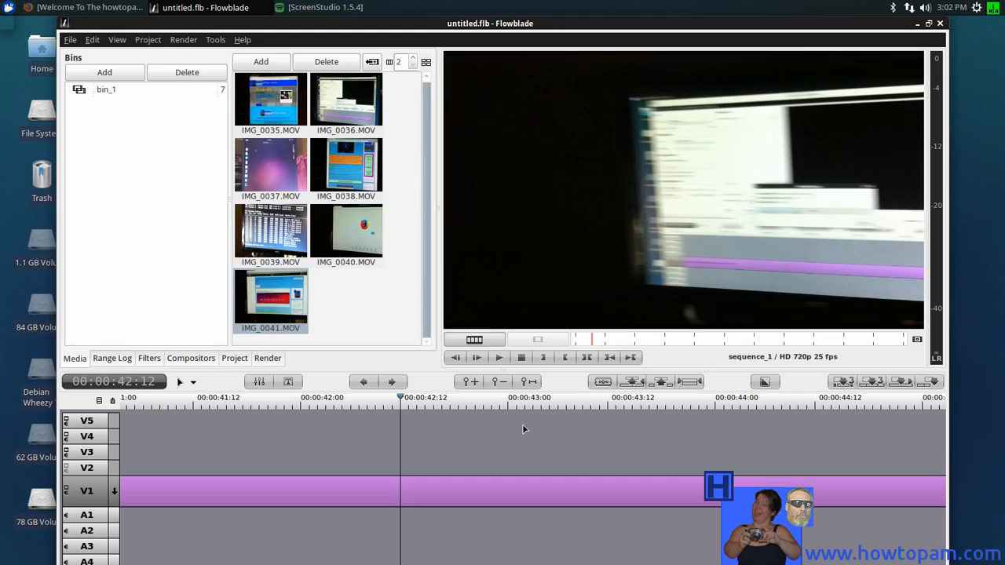
{"action": "key", "text": "Left"}
{"action": "key", "text": "Left"}
{"action": "key", "text": "Left"}
{"action": "key", "text": "Left"}
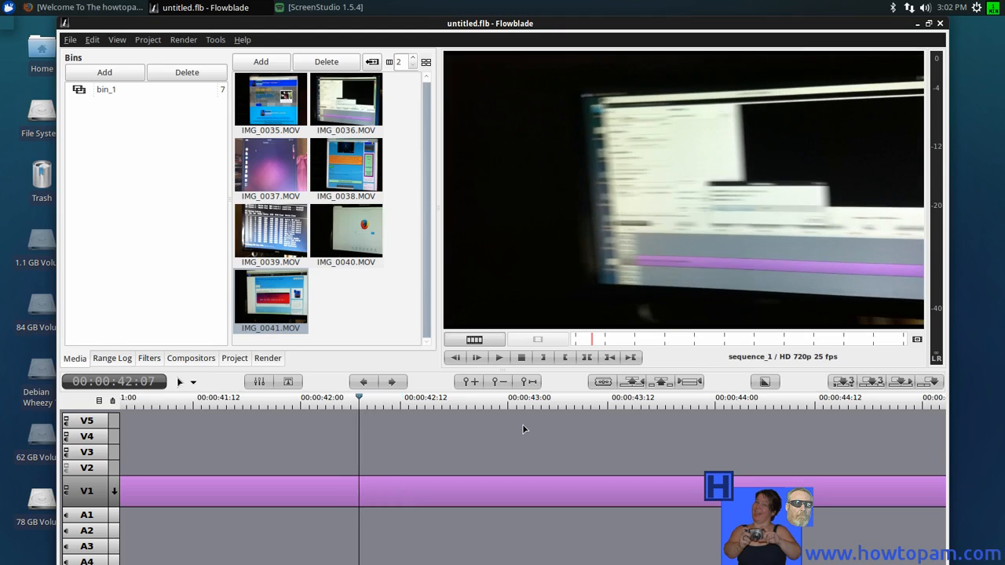
{"action": "key", "text": "Left"}
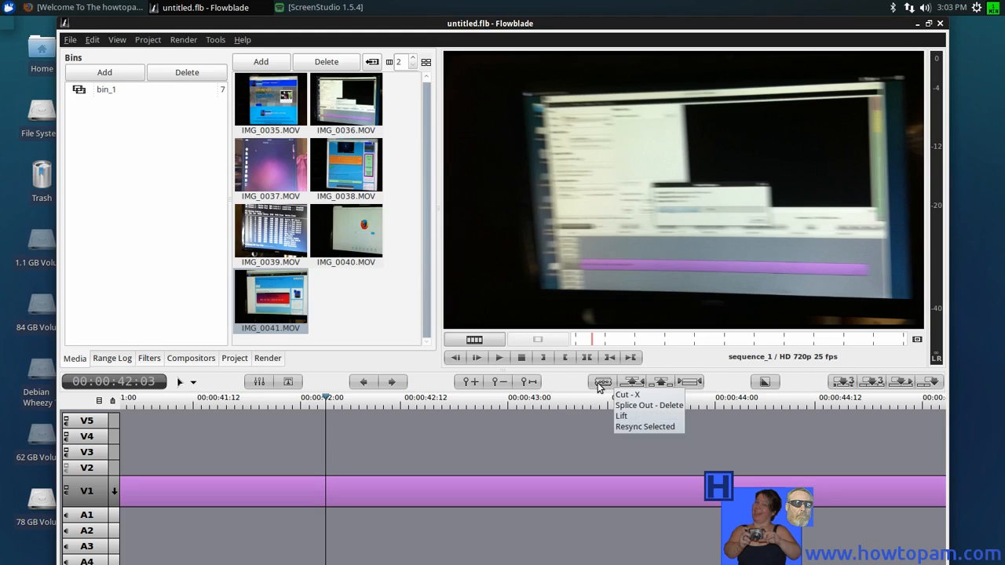
{"action": "key", "text": "x"}
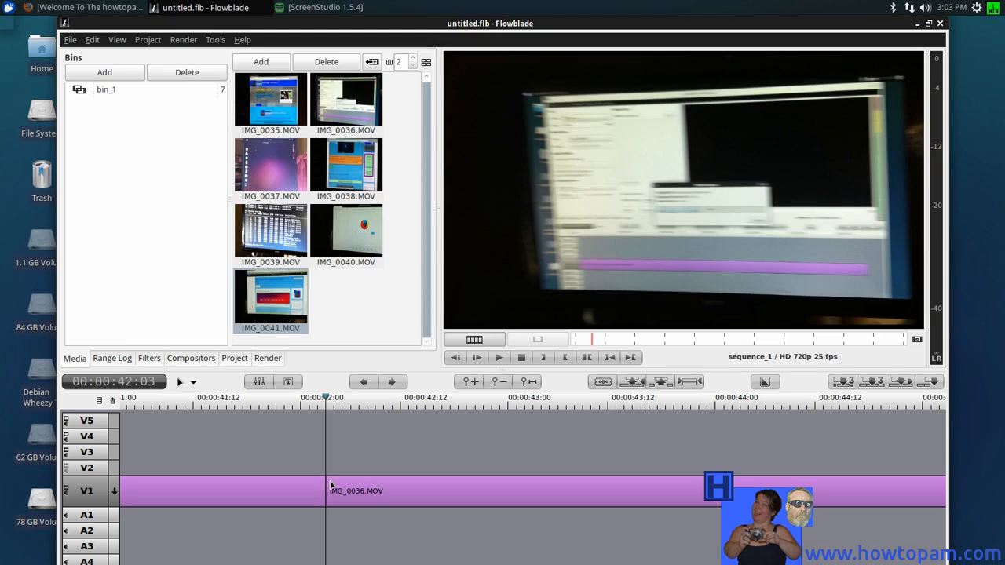
Step: Cut the IMG_0036.MOV clip on track V1 at 00:00:45:10, where the camera comes to rest on the second monitor
{"action": "left_click", "coordinate": [500, 358]}
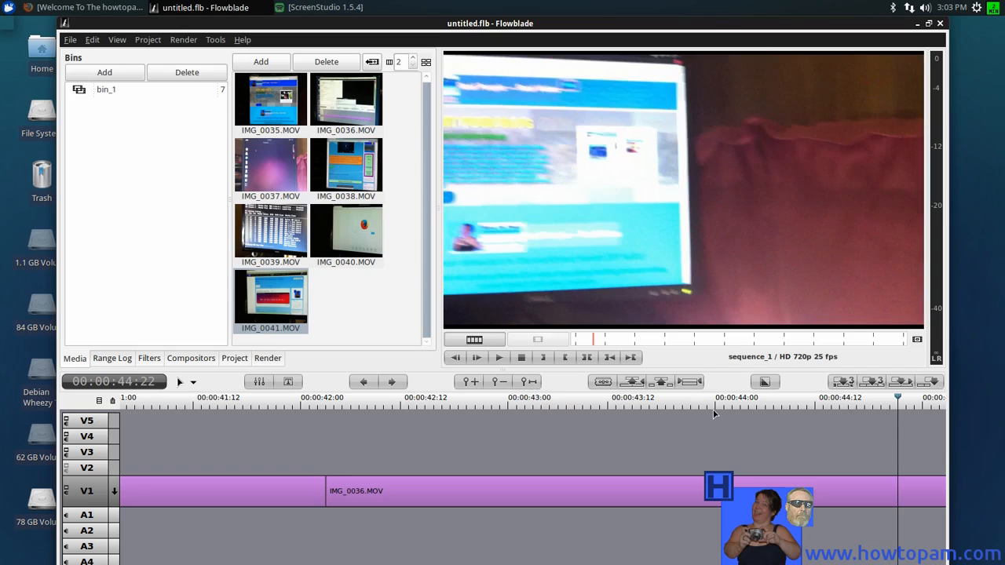
{"action": "left_click", "coordinate": [473, 383]}
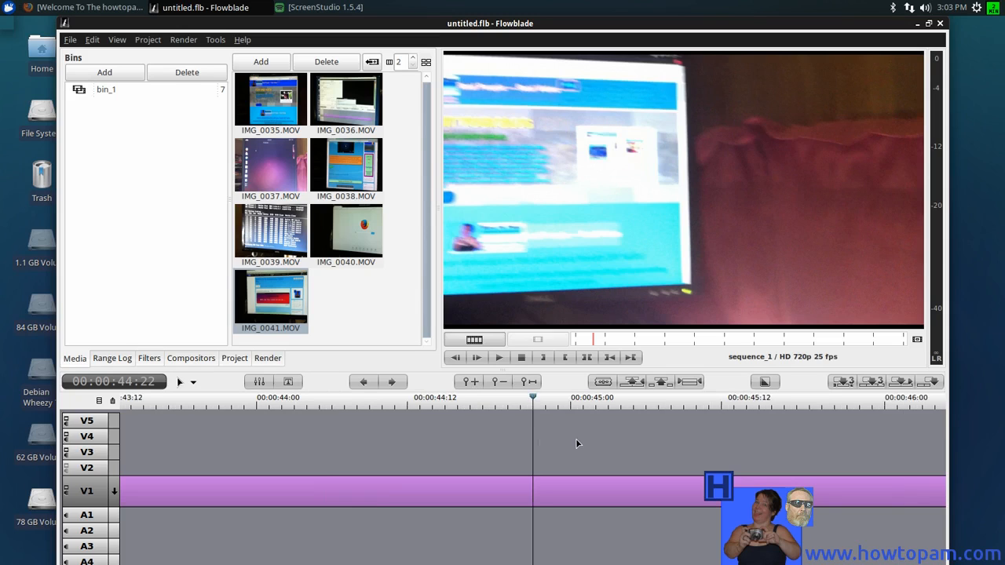
{"action": "key", "text": "Right"}
{"action": "key", "text": "Right"}
{"action": "key", "text": "Right"}
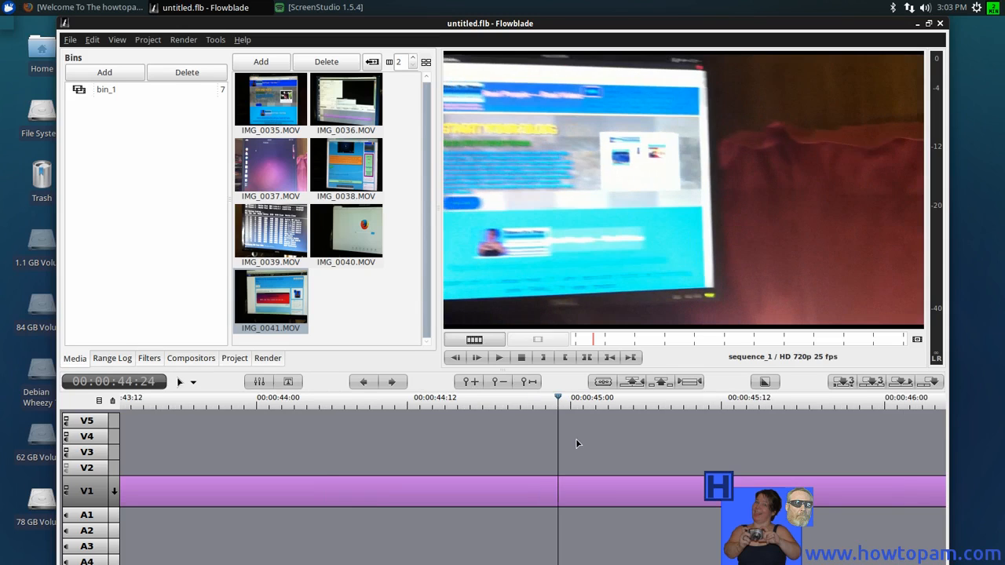
{"action": "key", "text": "Right"}
{"action": "key", "text": "Right"}
{"action": "key", "text": "Right"}
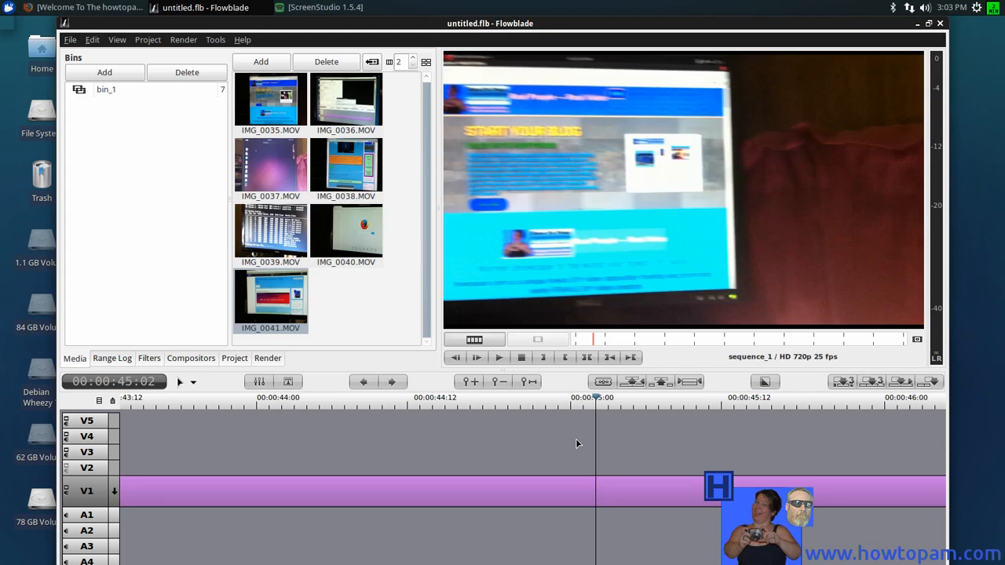
{"action": "key", "text": "Right"}
{"action": "key", "text": "Right"}
{"action": "key", "text": "Right"}
{"action": "key", "text": "Right"}
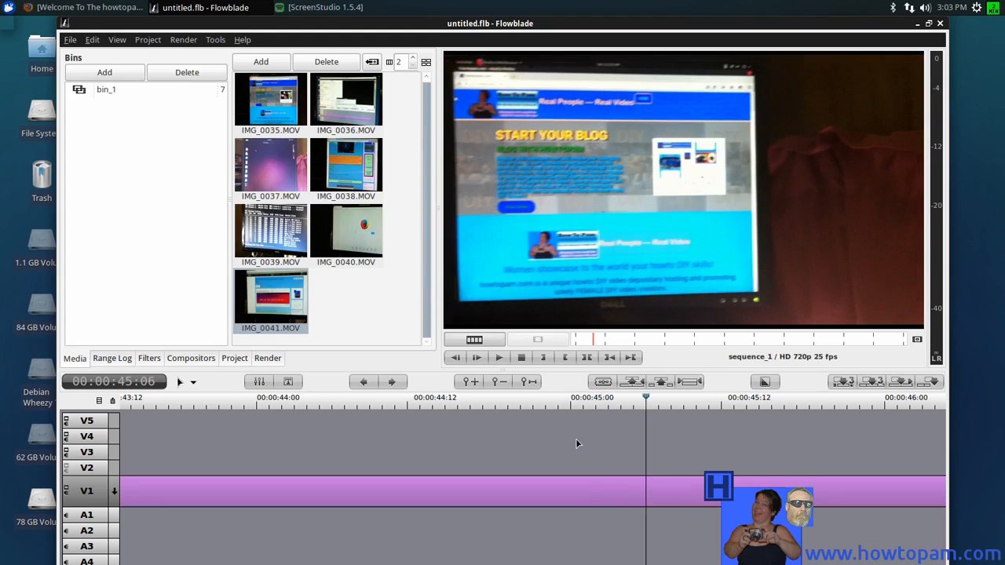
{"action": "key", "text": "Right"}
{"action": "key", "text": "Right"}
{"action": "key", "text": "Right"}
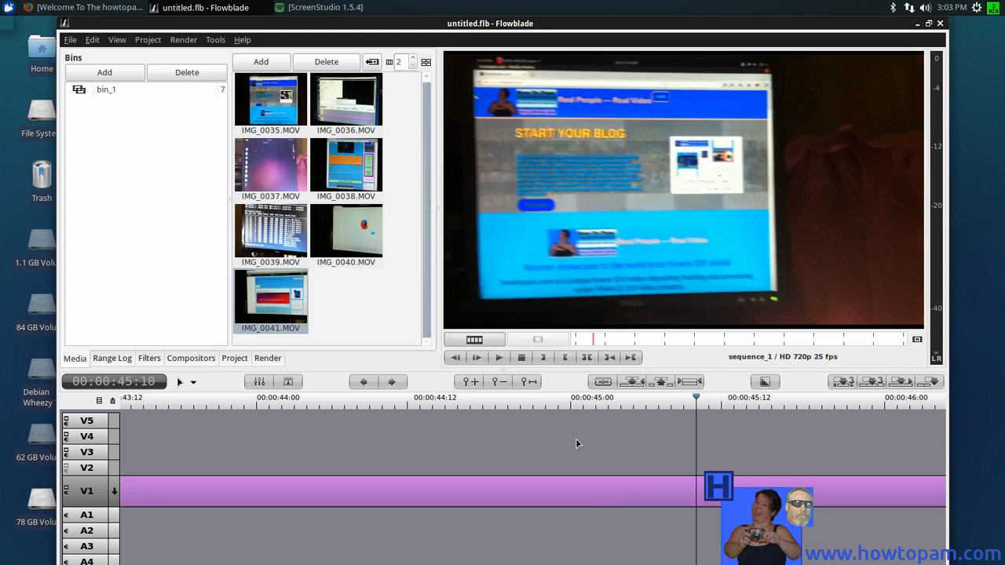
{"action": "left_click", "coordinate": [603, 384]}
Step: Move the camera-pan segment between the two IMG_0036.MOV cuts from track V1 to track V2 and fit the whole sequence in the timeline
{"action": "left_click", "coordinate": [409, 493]}
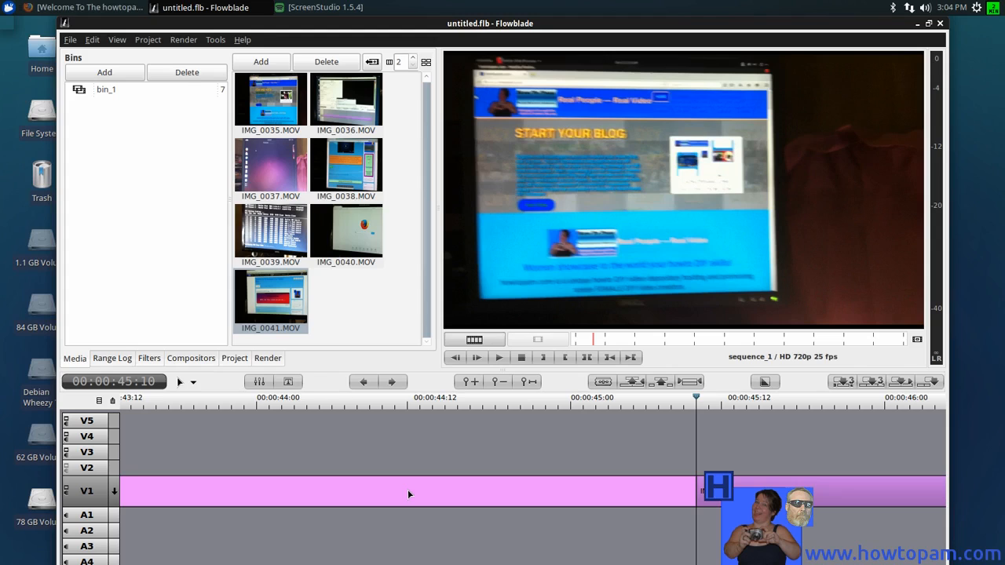
{"action": "left_click_drag", "start_coordinate": [409, 490], "coordinate": [413, 467]}
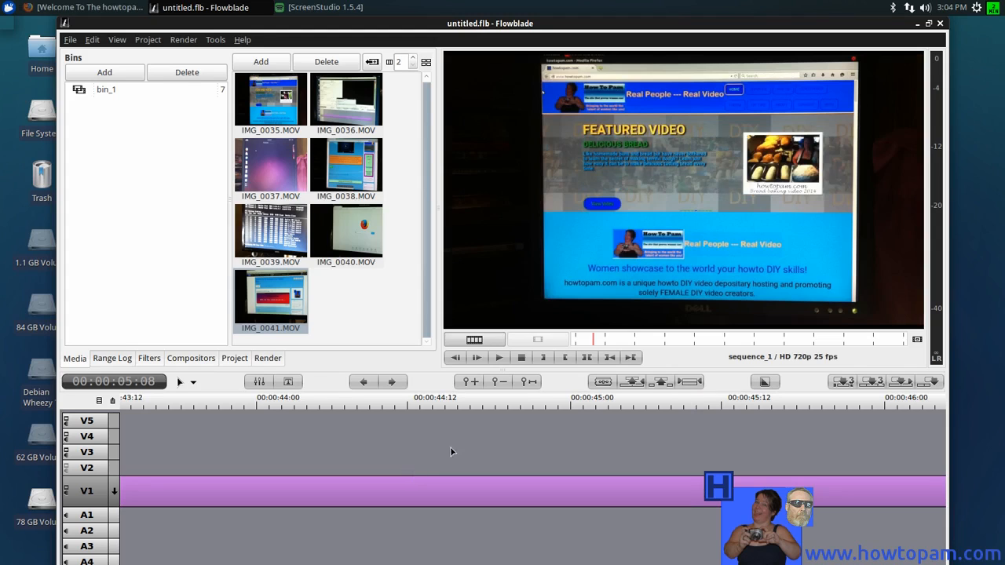
{"action": "left_click", "coordinate": [532, 383]}
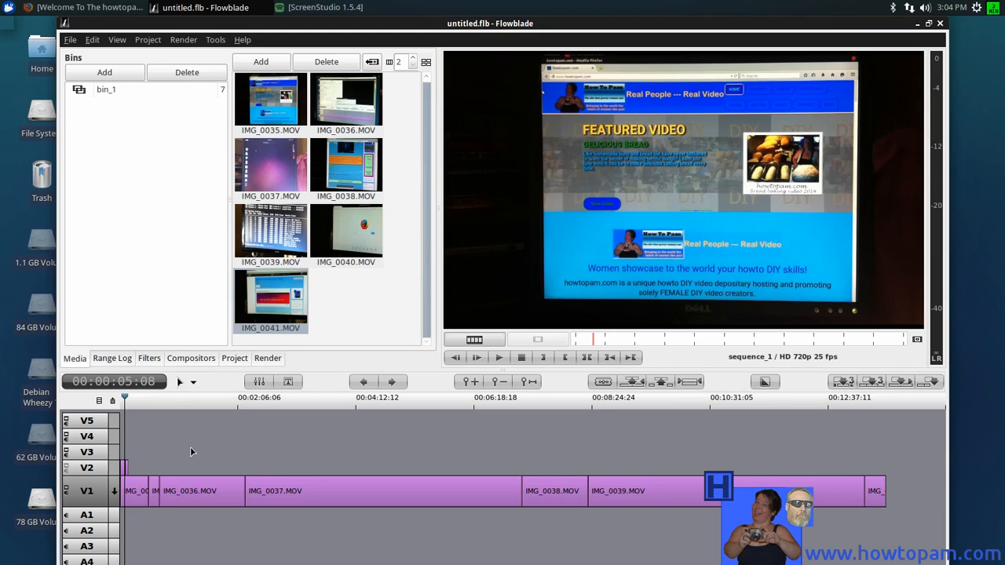
Step: Move the short unwanted segment starting at 00:13:06:04 off track V1 to the end of the segments on track V2
{"action": "key", "text": "space"}
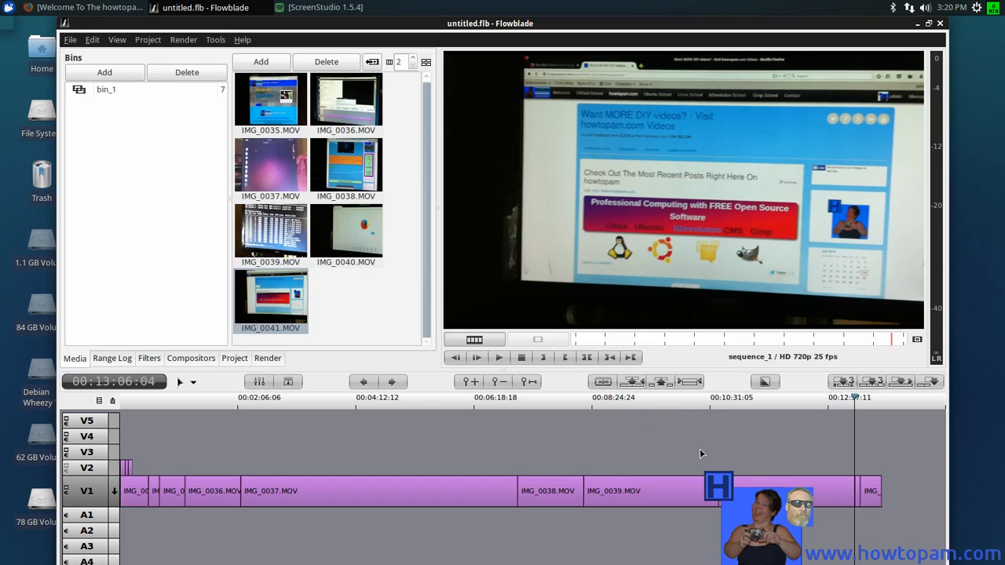
{"action": "left_click", "coordinate": [858, 492]}
{"action": "left_click_drag", "start_coordinate": [847, 463], "coordinate": [847, 463]}
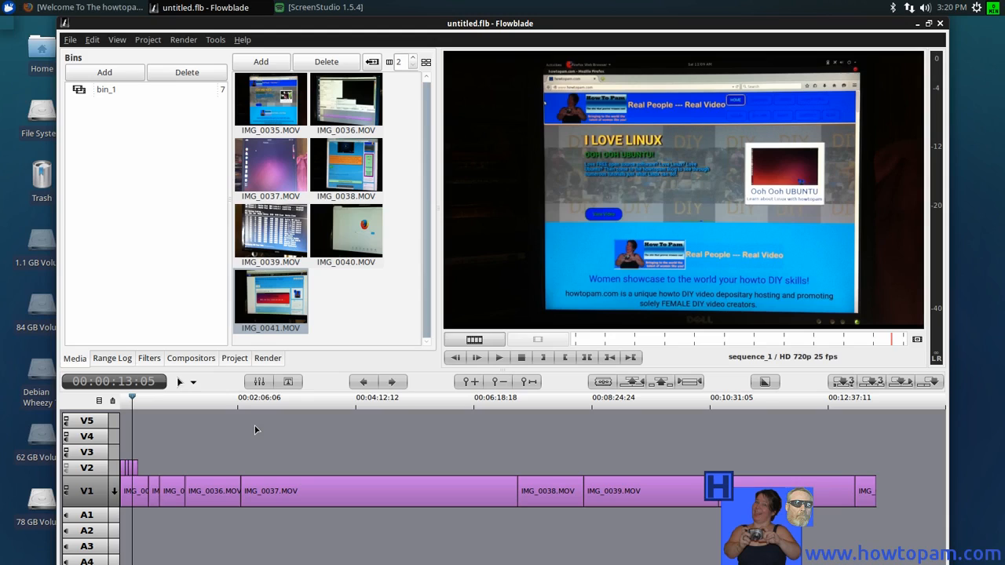
Step: Go through the edit points on track V1 from the first clip to the last join at 00:13:06:04, examining the frame at each cut
{"action": "key", "text": "Right"}
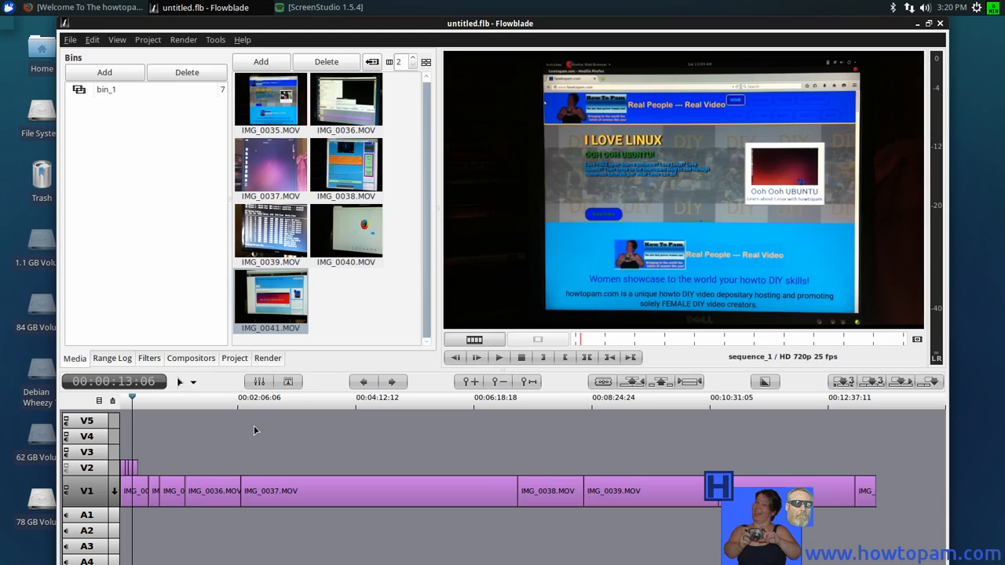
{"action": "key", "text": "Right"}
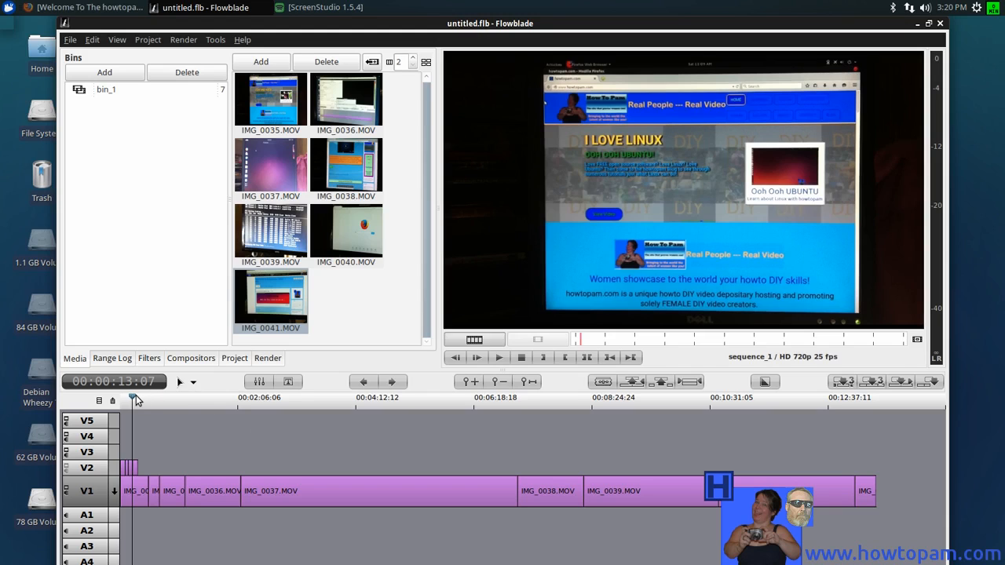
{"action": "key", "text": "Down"}
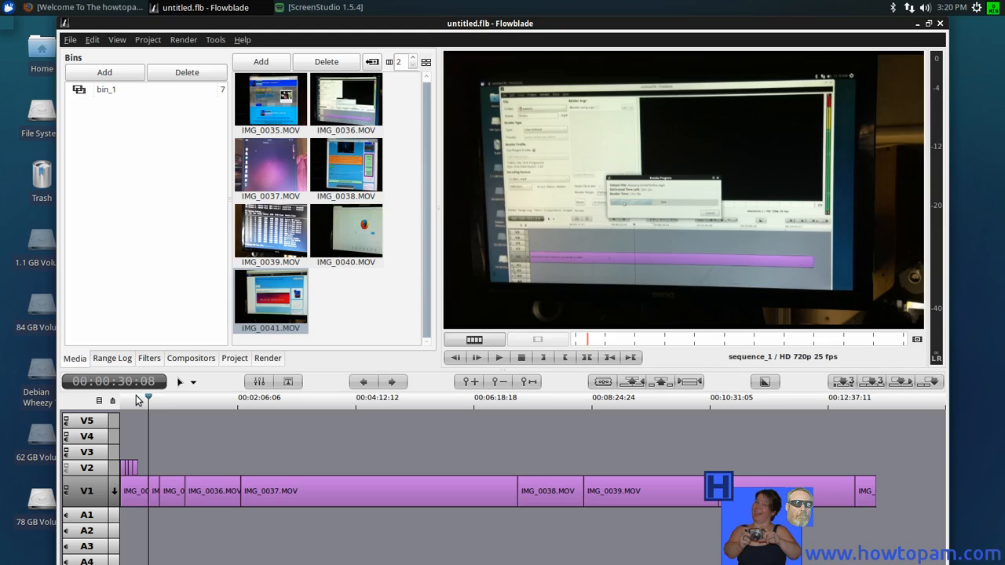
{"action": "key", "text": "Down"}
{"action": "key", "text": "Down"}
{"action": "key", "text": "Down"}
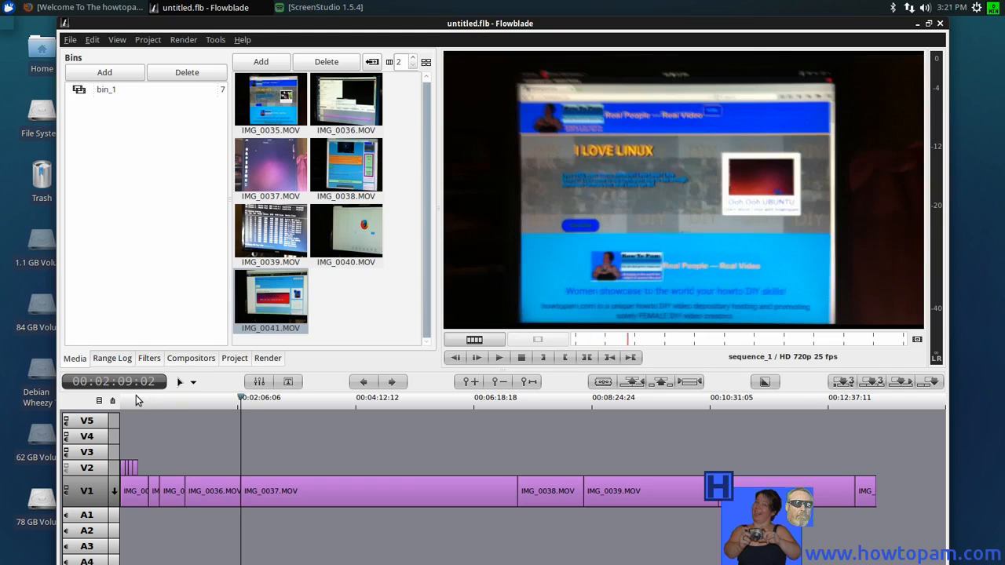
{"action": "key", "text": "Down"}
{"action": "key", "text": "Down"}
{"action": "key", "text": "Down"}
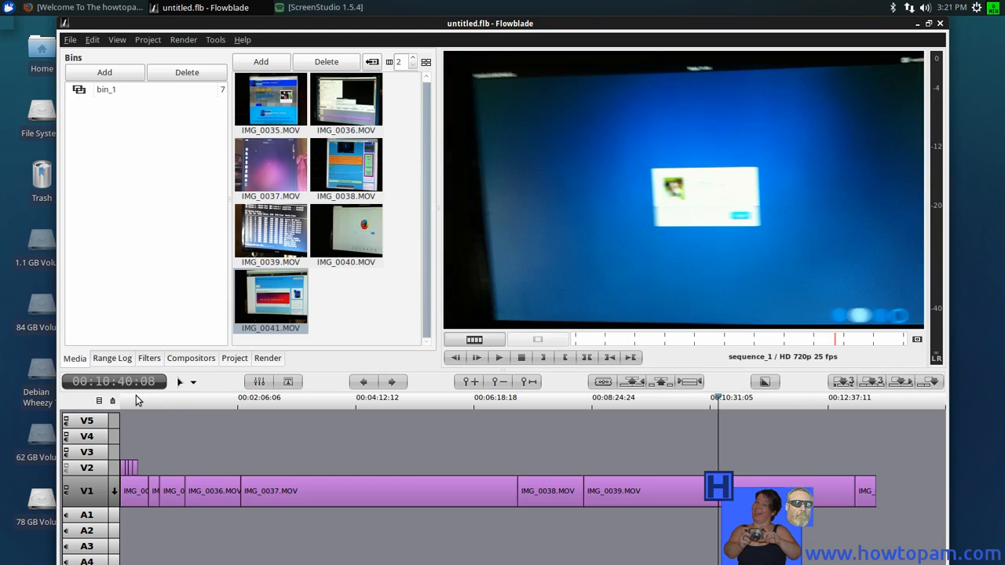
{"action": "key", "text": "Down"}
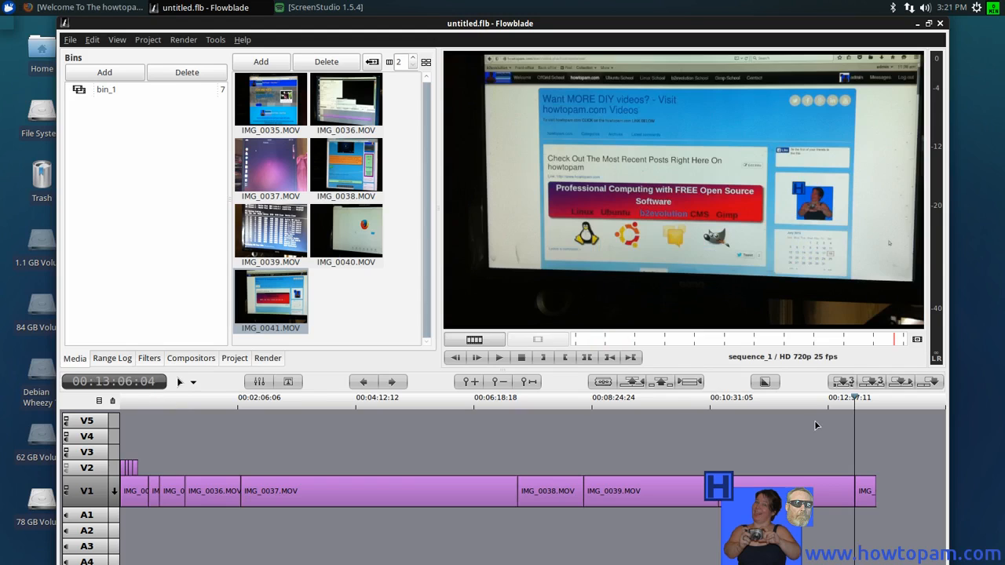
Step: Play the last join on track V1 starting from 00:13:00:06 to check the transition
{"action": "left_click", "coordinate": [857, 398]}
{"action": "left_click_drag", "start_coordinate": [857, 401], "coordinate": [850, 399]}
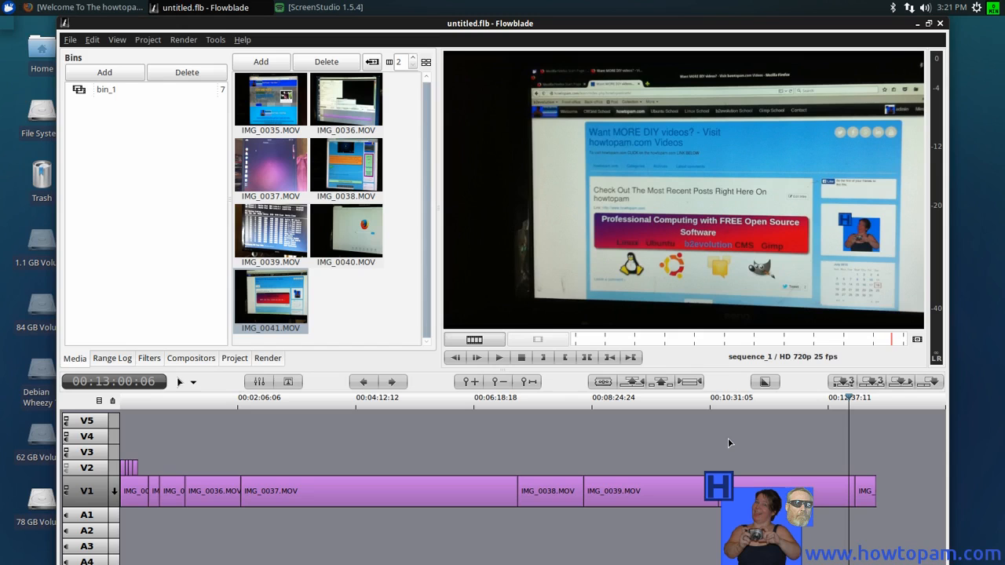
{"action": "key", "text": "space"}
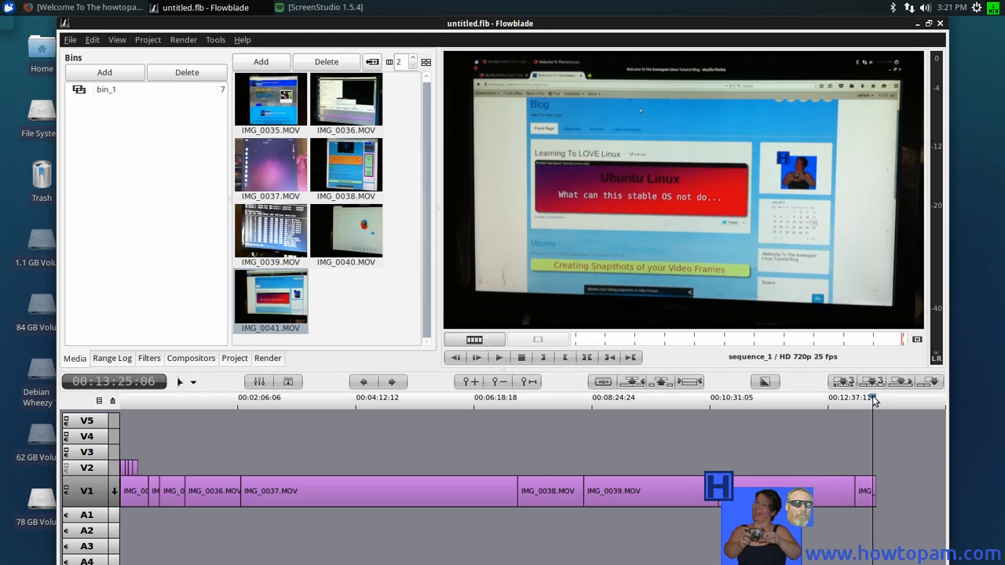
Step: Cut the last clip on track V1 at 00:13:20:17 and move the segment before the cut to the end of track V2
{"action": "left_click_drag", "start_coordinate": [874, 400], "coordinate": [863, 400]}
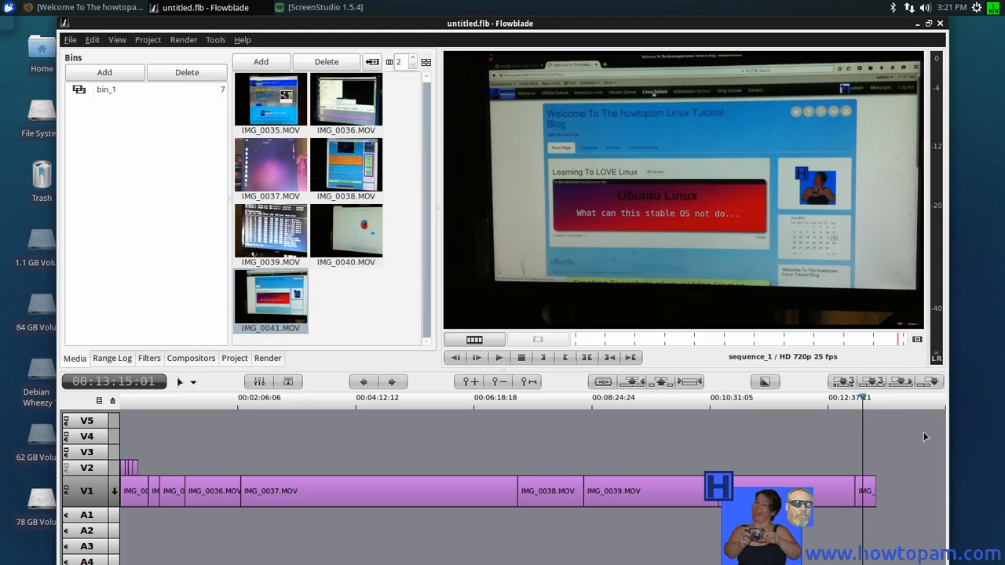
{"action": "key", "text": "space"}
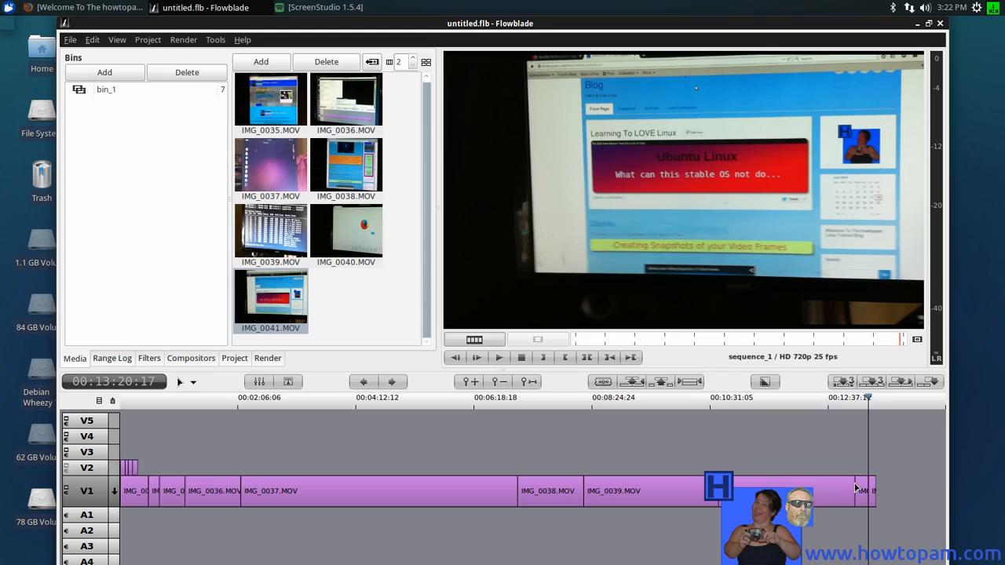
{"action": "left_click_drag", "start_coordinate": [862, 492], "coordinate": [849, 464]}
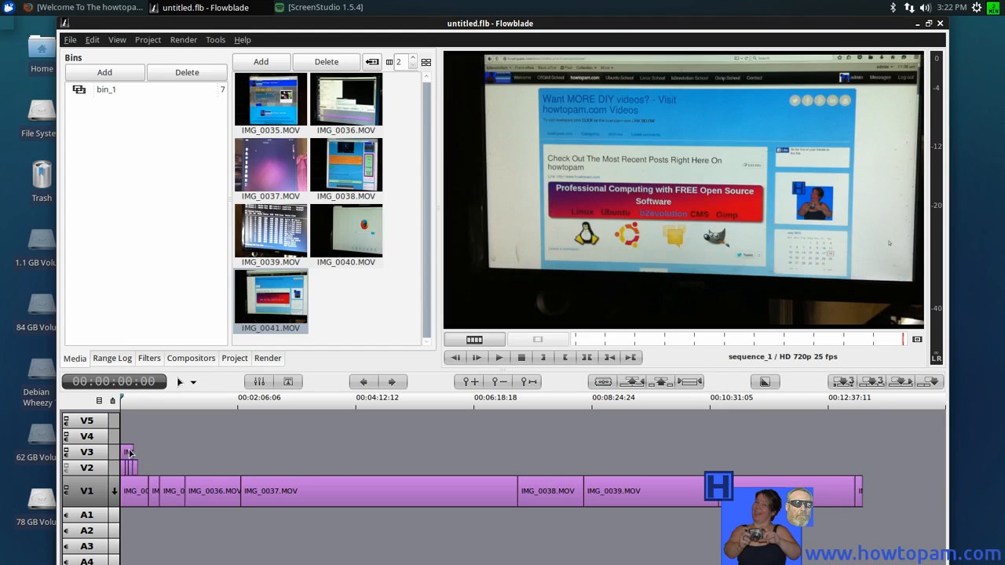
{"action": "mouse_move", "coordinate": [125, 453]}
{"action": "left_mouse_down"}
{"action": "mouse_move", "coordinate": [146, 452]}
{"action": "mouse_move", "coordinate": [147, 467]}
{"action": "left_mouse_up"}
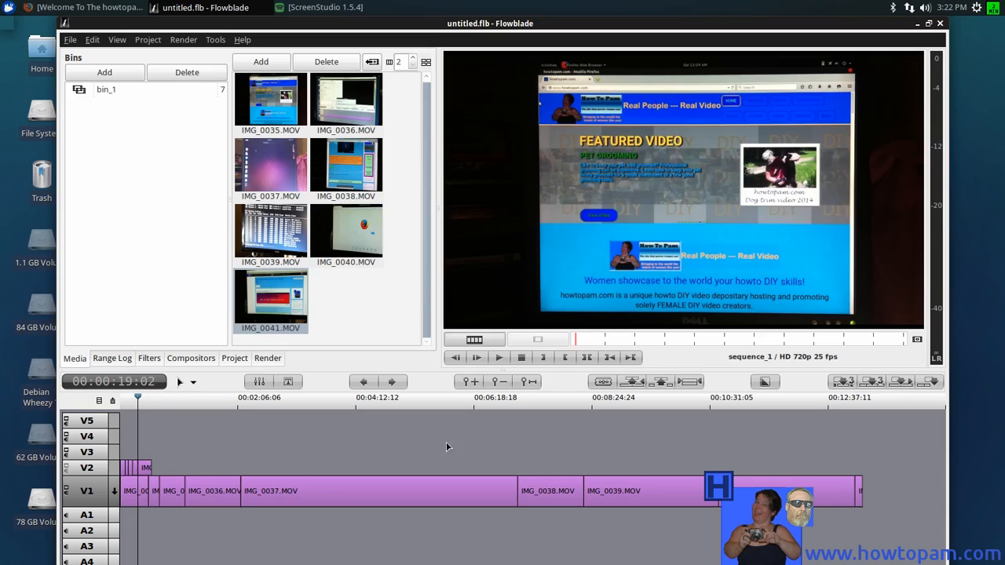
Step: Go through the edit points on track V1 up to 00:13:06:04 and replay the final join from slightly before the cut
{"action": "key", "text": "Up"}
{"action": "key", "text": "Up"}
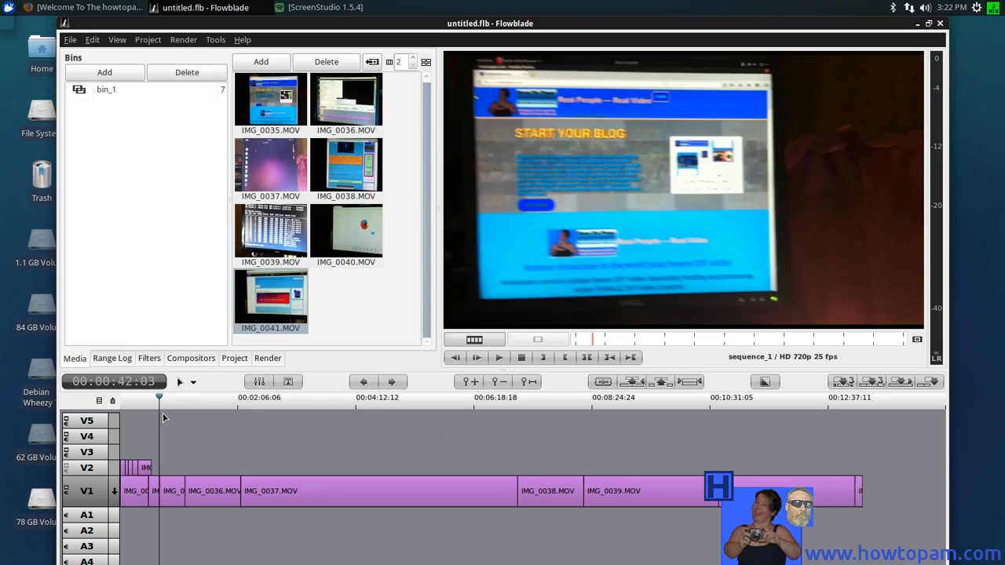
{"action": "key", "text": "Up"}
{"action": "key", "text": "Up"}
{"action": "key", "text": "Up"}
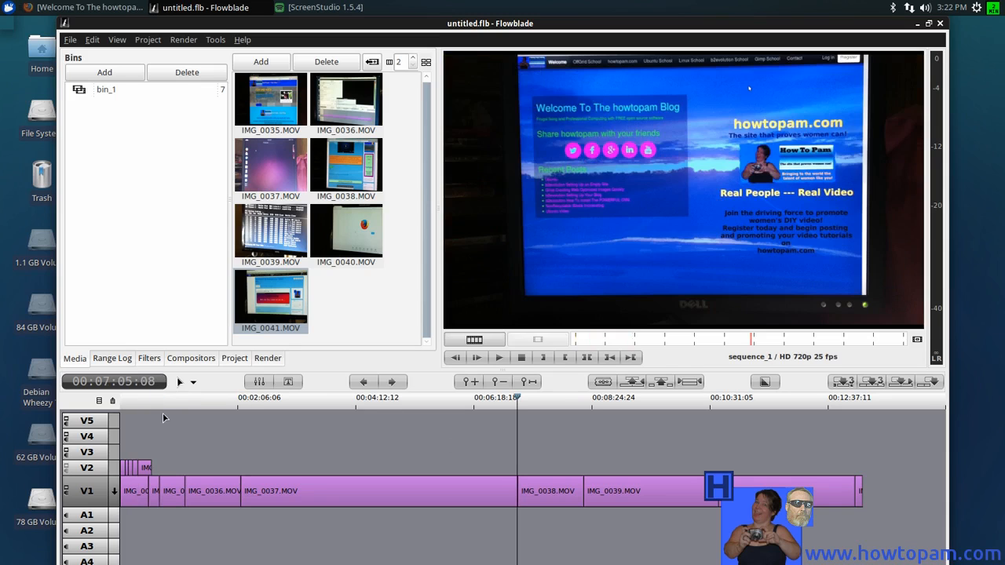
{"action": "key", "text": "Up"}
{"action": "key", "text": "Up"}
{"action": "key", "text": "Up"}
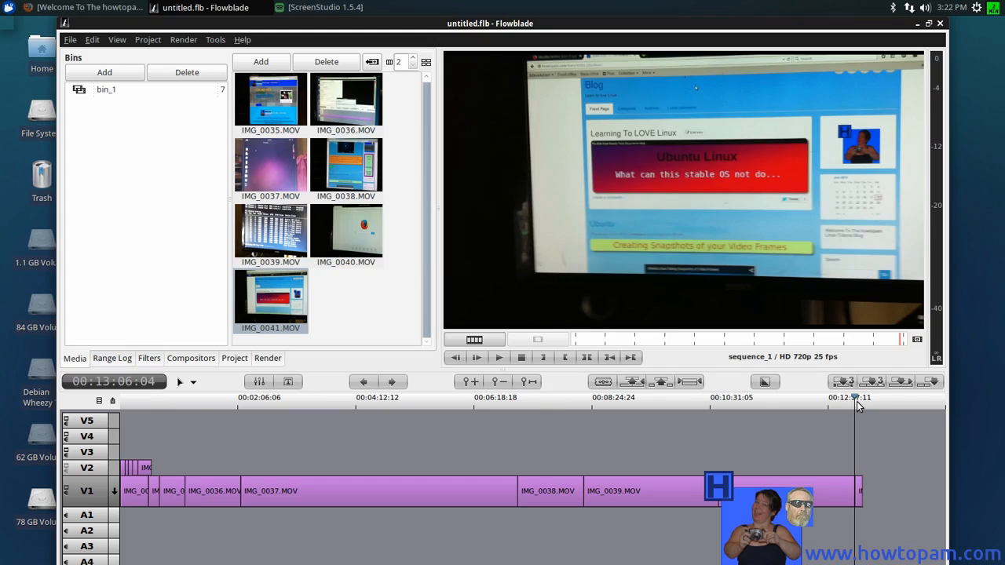
{"action": "left_click_drag", "start_coordinate": [855, 400], "coordinate": [847, 404]}
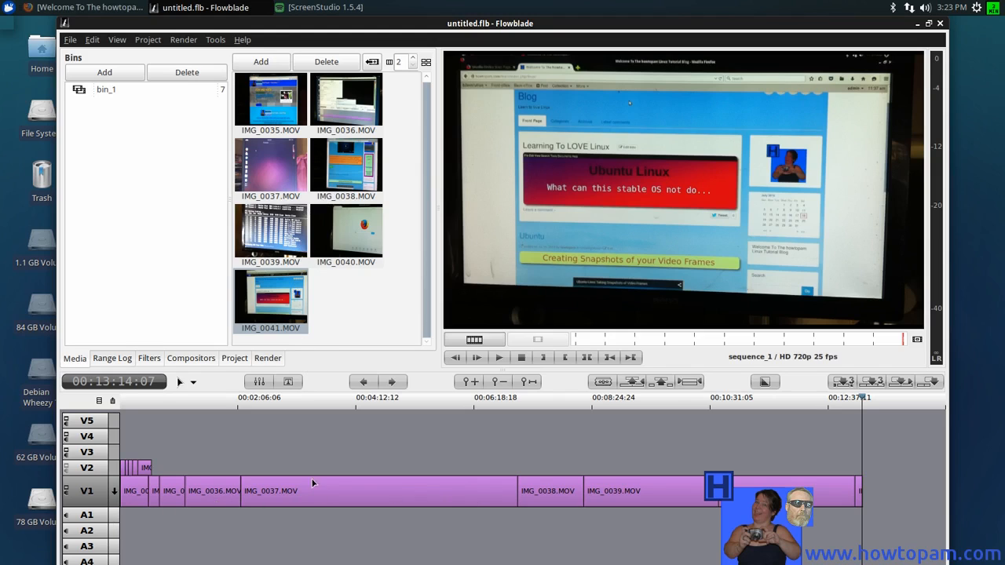
{"action": "left_click", "coordinate": [993, 12]}
{"action": "left_click", "coordinate": [928, 42]}
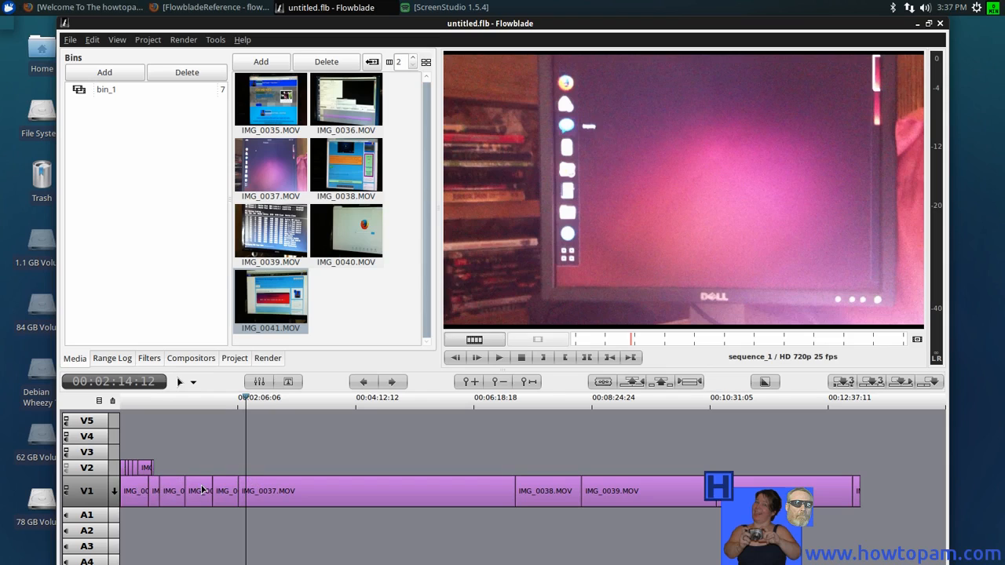
Step: Examine the filter categories available for the IMG_0037.MOV clip on track V1, including Alpha, Artistic, Color, Color Effect and Fix
{"action": "left_click", "coordinate": [267, 491]}
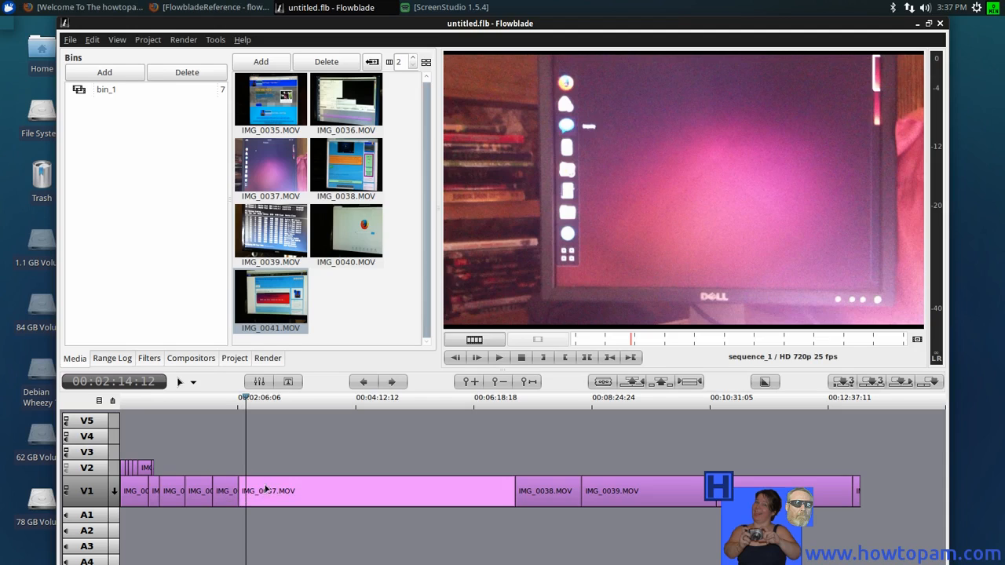
{"action": "right_click", "coordinate": [267, 492]}
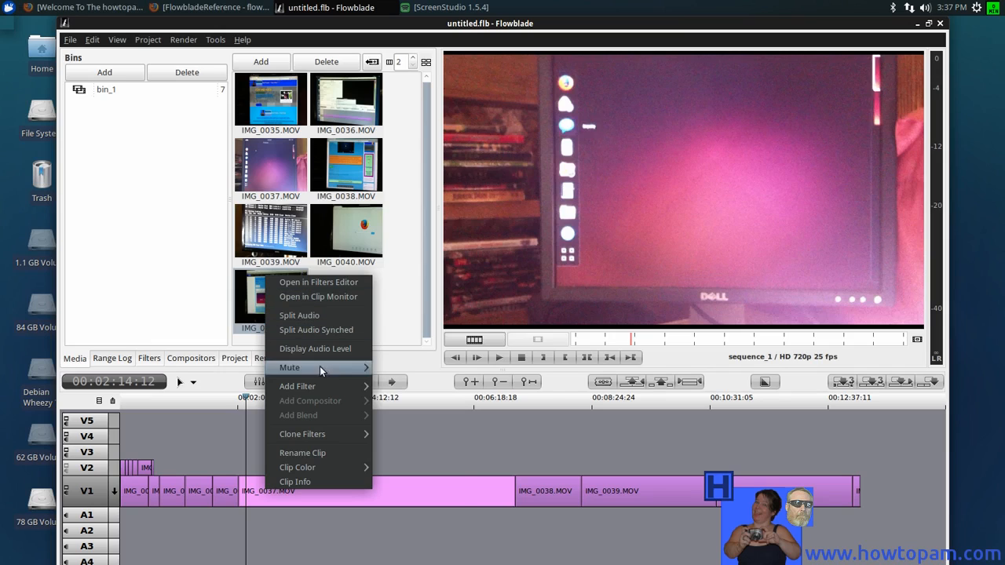
{"action": "mouse_move", "coordinate": [320, 386]}
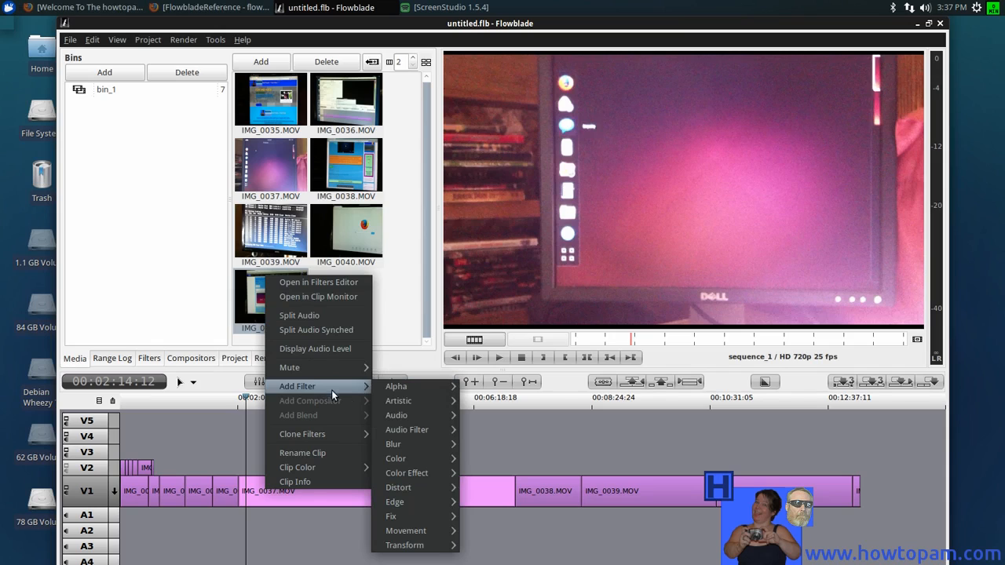
{"action": "mouse_move", "coordinate": [390, 389]}
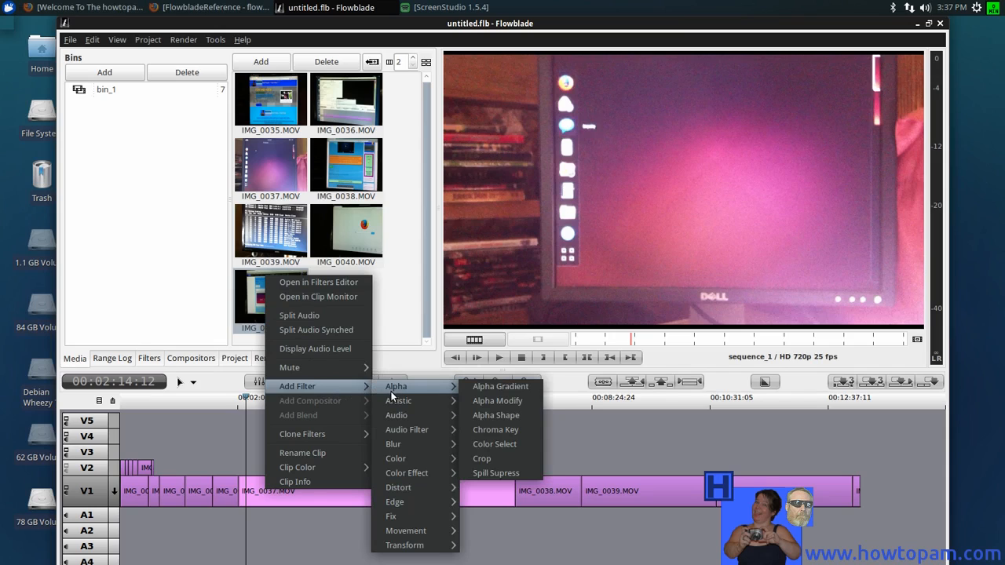
{"action": "mouse_move", "coordinate": [393, 406]}
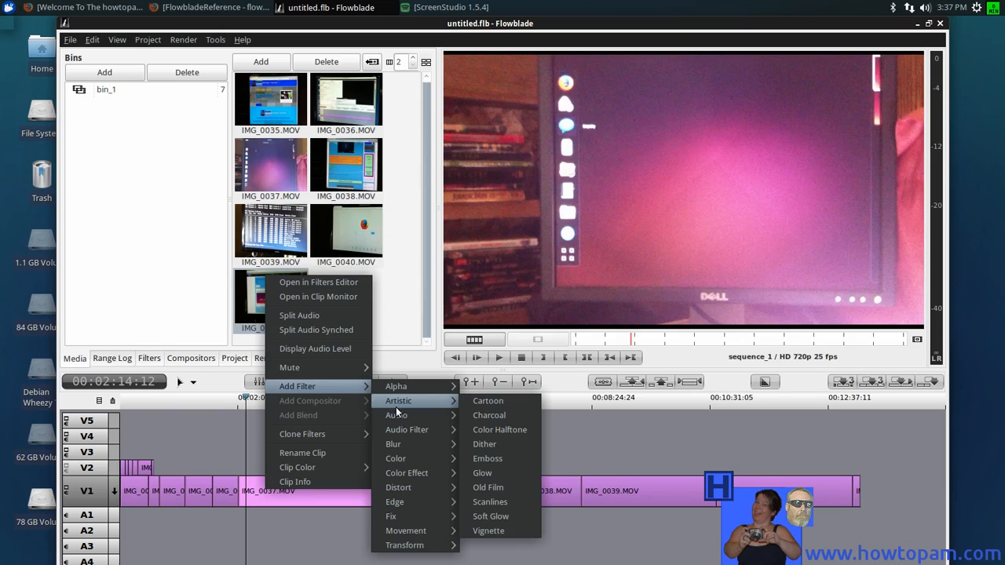
{"action": "mouse_move", "coordinate": [402, 430]}
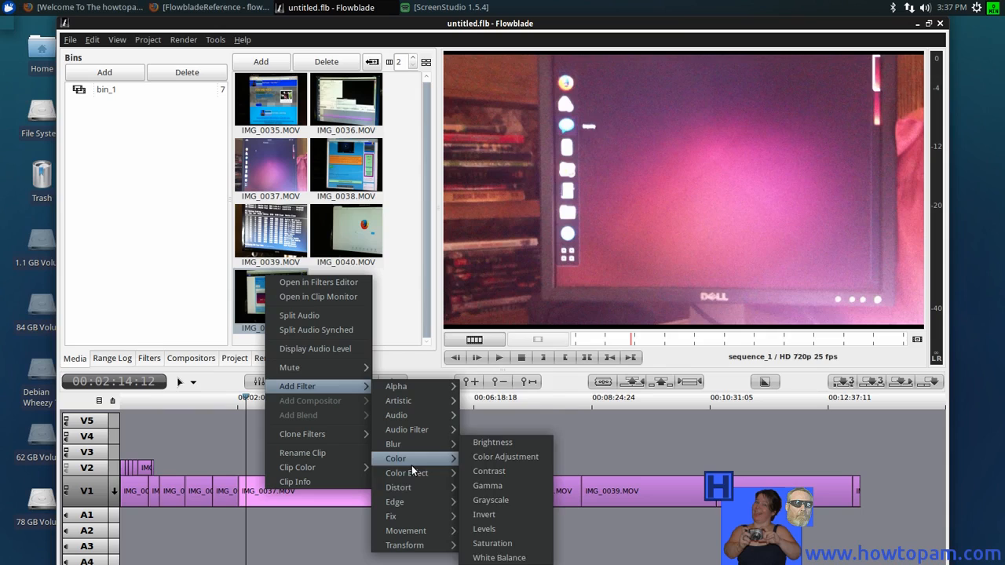
{"action": "mouse_move", "coordinate": [412, 471]}
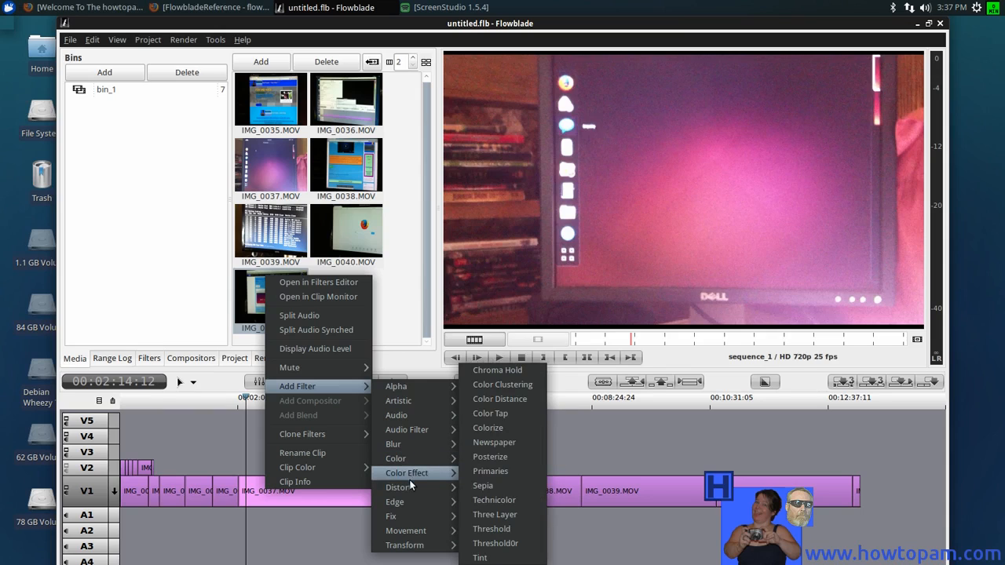
{"action": "mouse_move", "coordinate": [412, 517]}
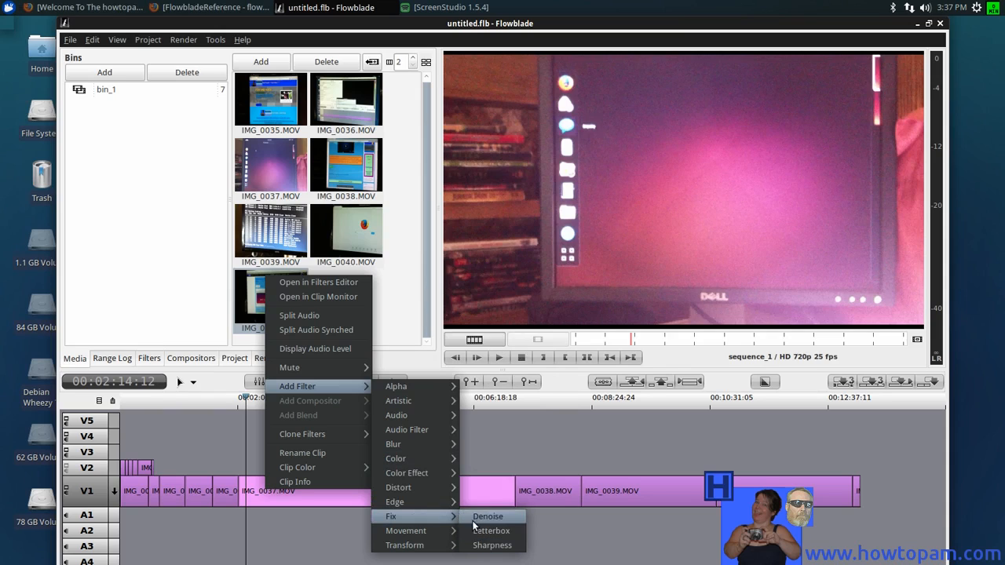
{"action": "mouse_move", "coordinate": [436, 537]}
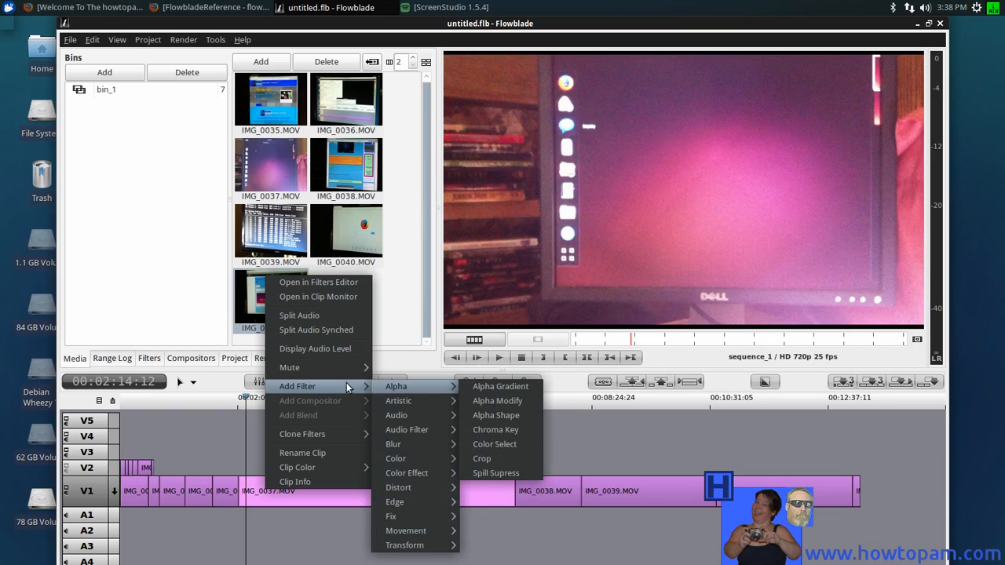
{"action": "left_click", "coordinate": [289, 497]}
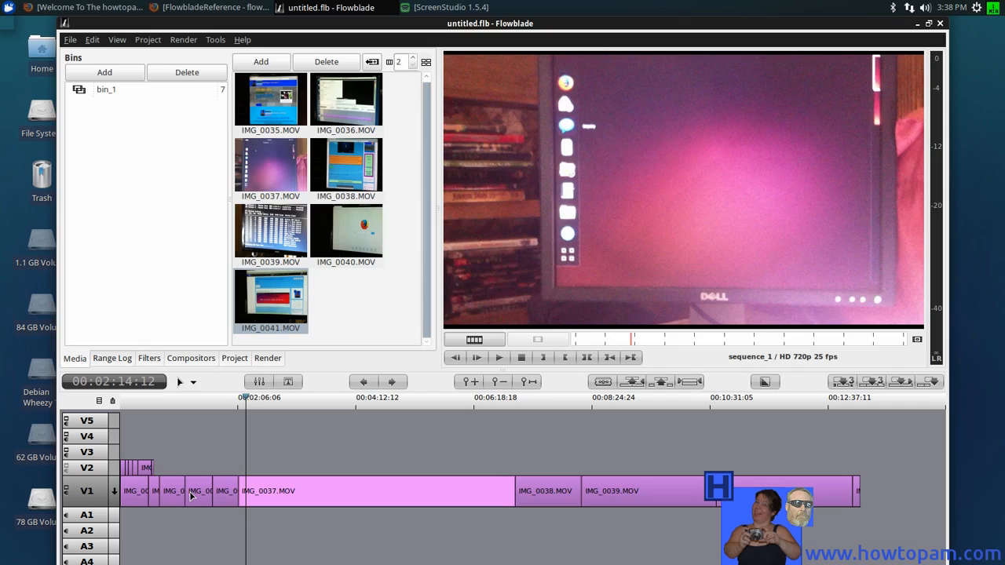
Step: Delete all the cut-out segments collected on track V2
{"action": "left_click", "coordinate": [152, 468]}
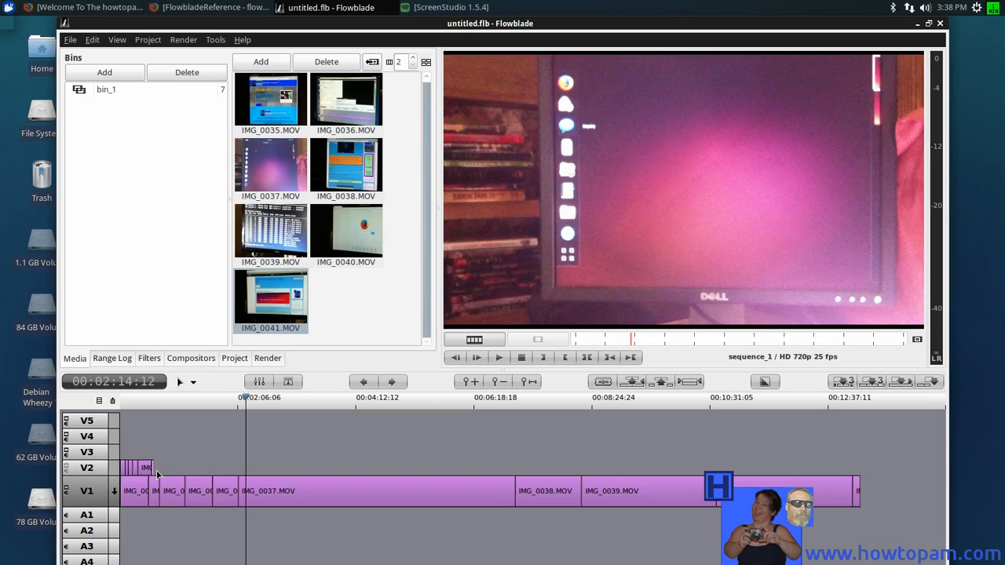
{"action": "left_click", "coordinate": [123, 471]}
{"action": "left_click", "coordinate": [634, 381]}
Step: Step back through the edit points on track V1 to the start of the sequence at 00:00:00:00
{"action": "key", "text": "Up"}
{"action": "key", "text": "Up"}
{"action": "key", "text": "Up"}
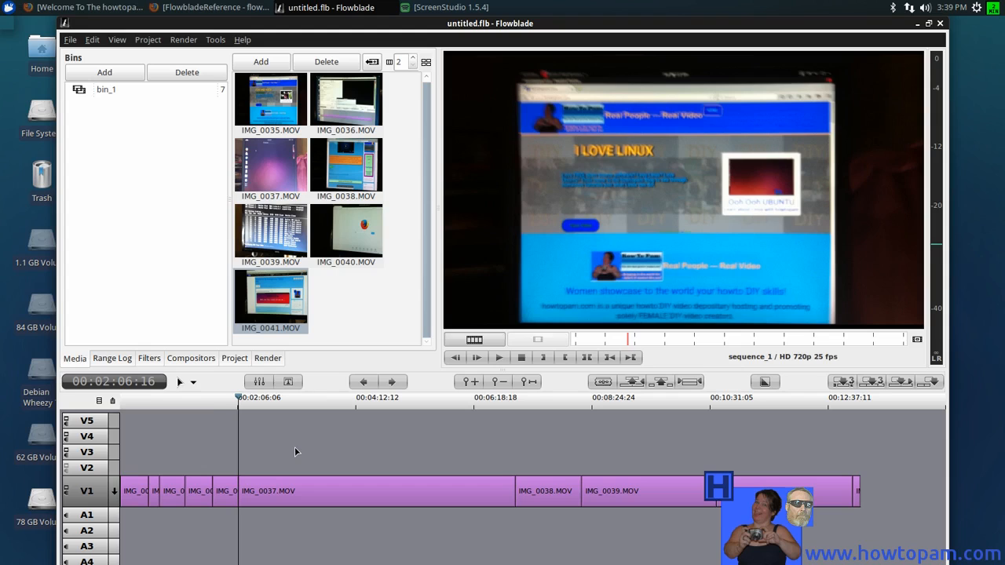
{"action": "key", "text": "Up"}
{"action": "key", "text": "Up"}
{"action": "key", "text": "Up"}
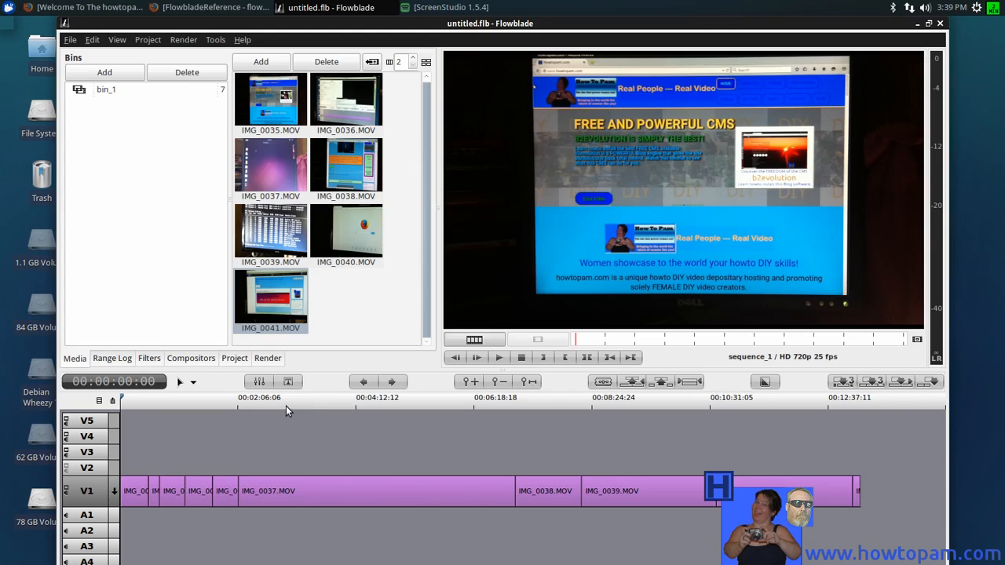
Step: Set the name of the rendered file to howtopam in the render settings
{"action": "left_click", "coordinate": [267, 359]}
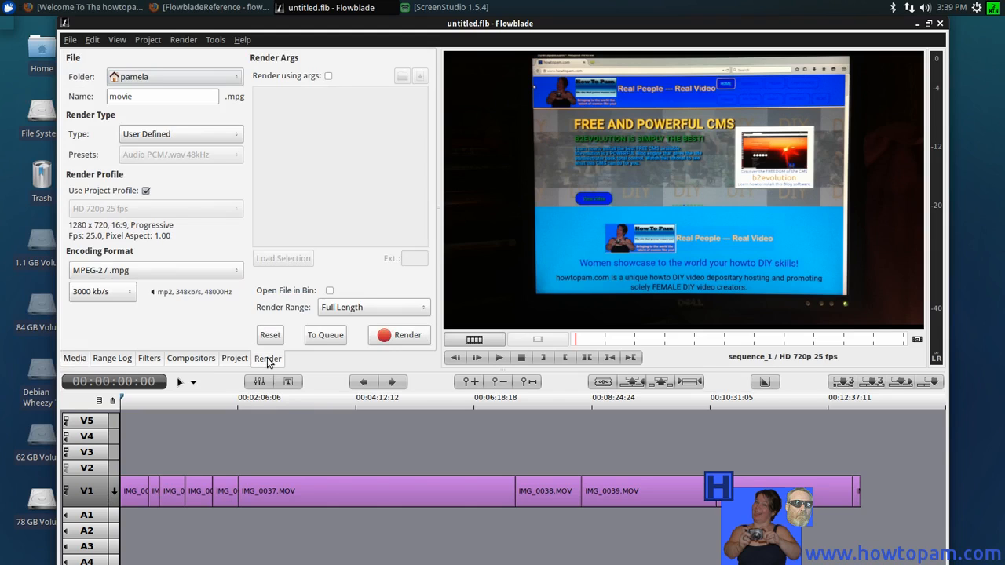
{"action": "left_click", "coordinate": [131, 95]}
{"action": "left_click_drag", "start_coordinate": [131, 96], "coordinate": [110, 97]}
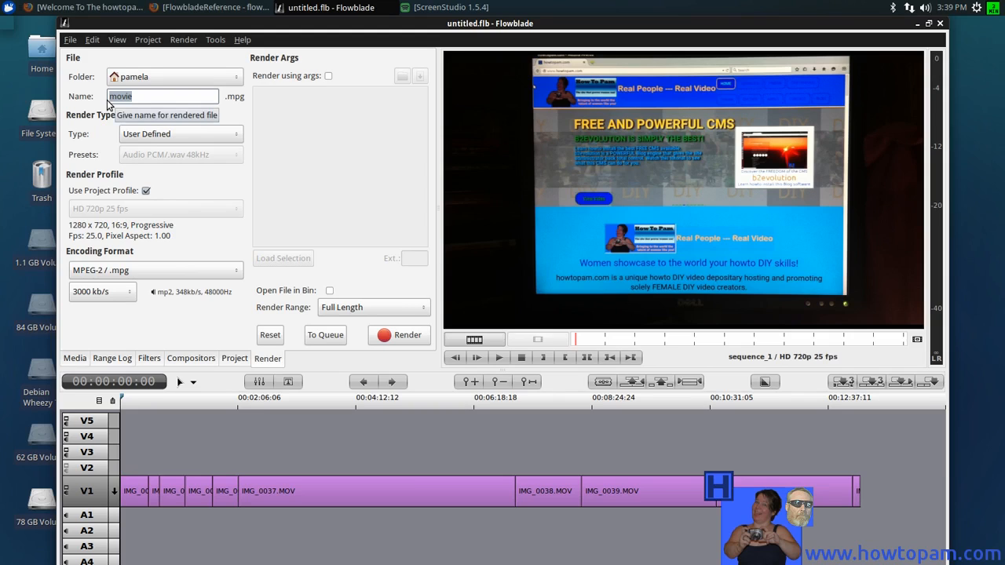
{"action": "type", "text": "howtopam"}
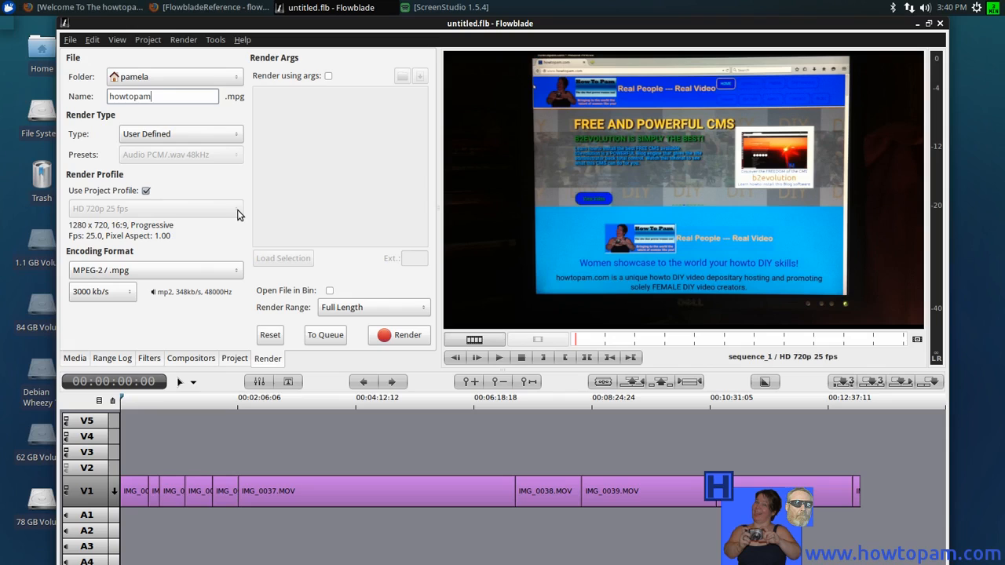
Step: Turn off the use of the project profile to examine the alternative render profiles, and re-enable it without choosing another
{"action": "left_click", "coordinate": [146, 191]}
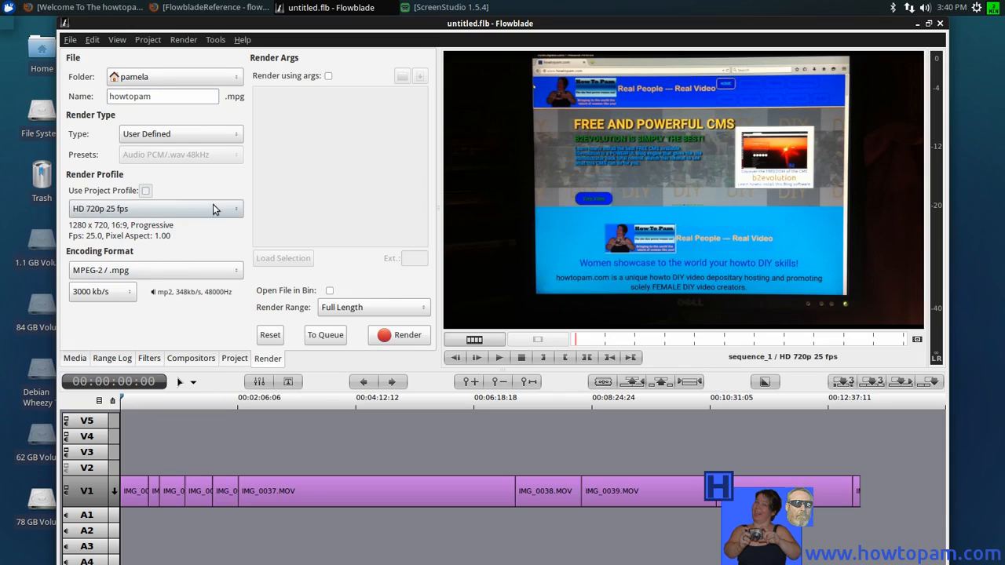
{"action": "left_click", "coordinate": [235, 210]}
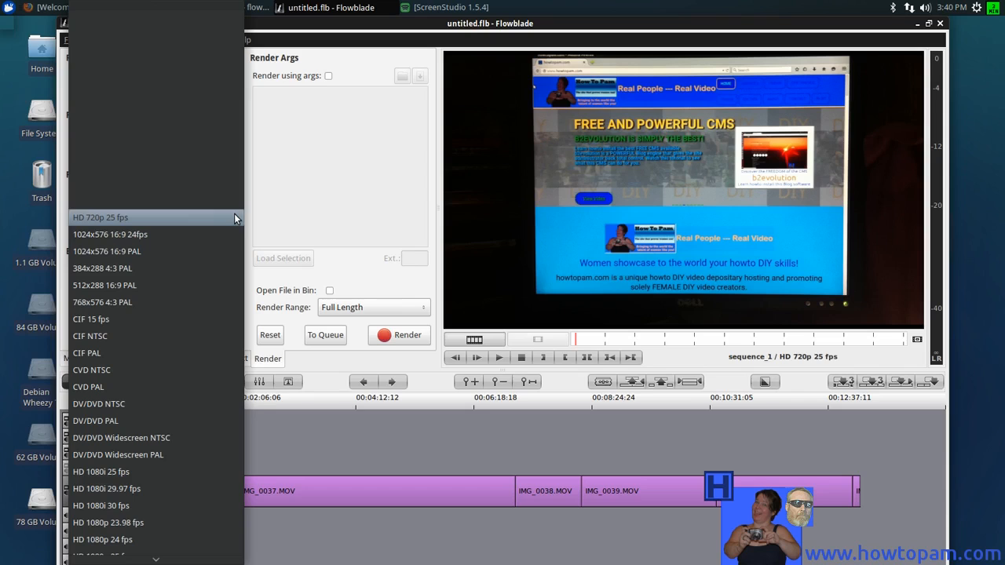
{"action": "left_click", "coordinate": [248, 217]}
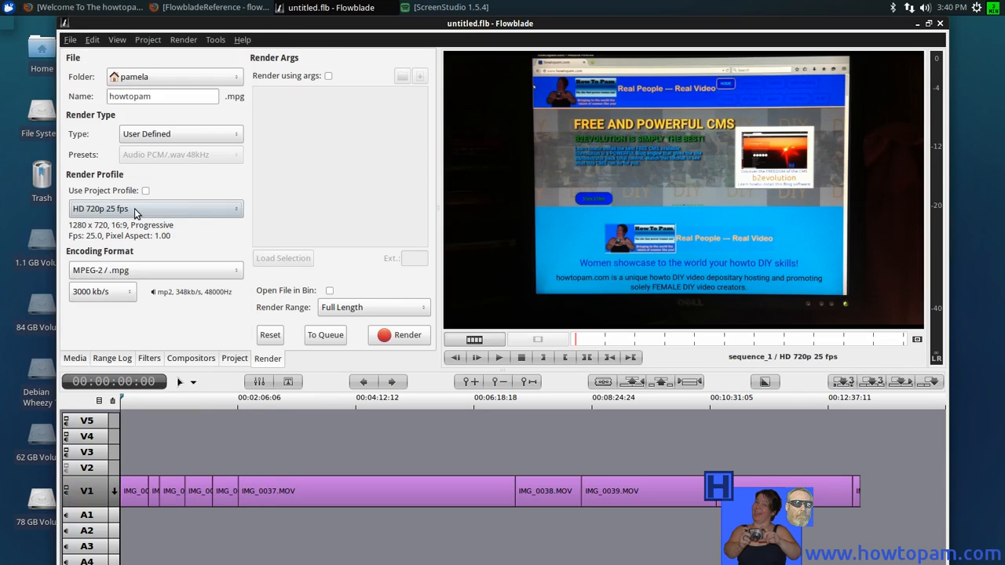
{"action": "left_click", "coordinate": [146, 191]}
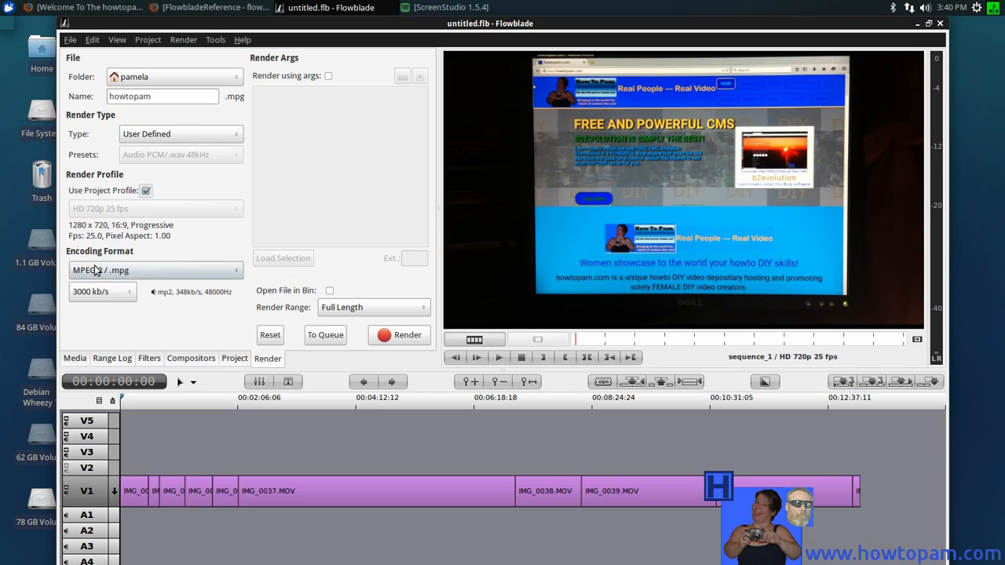
Step: Set the encoding format of the render to H.264 / .mp4
{"action": "left_click", "coordinate": [236, 271]}
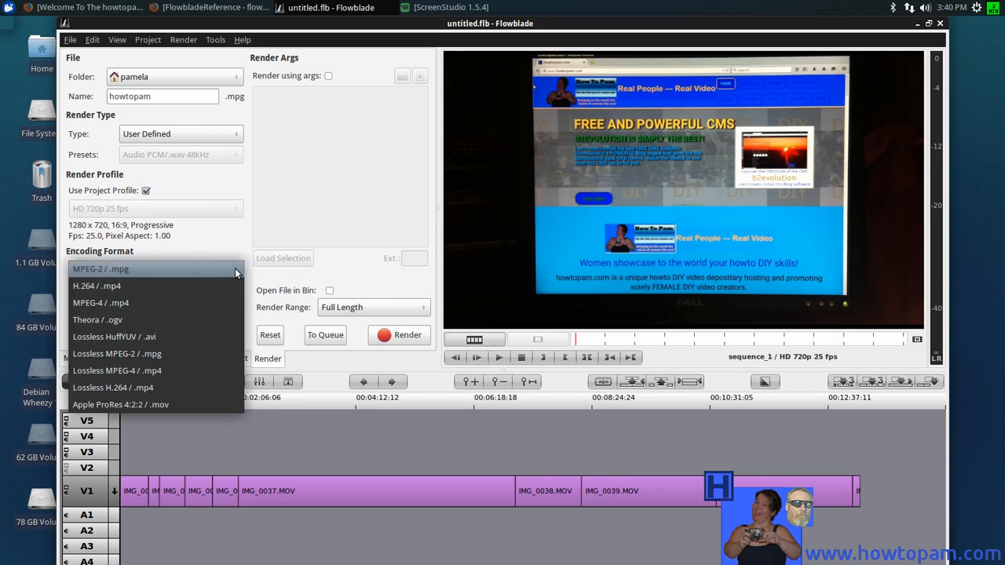
{"action": "left_click", "coordinate": [121, 286]}
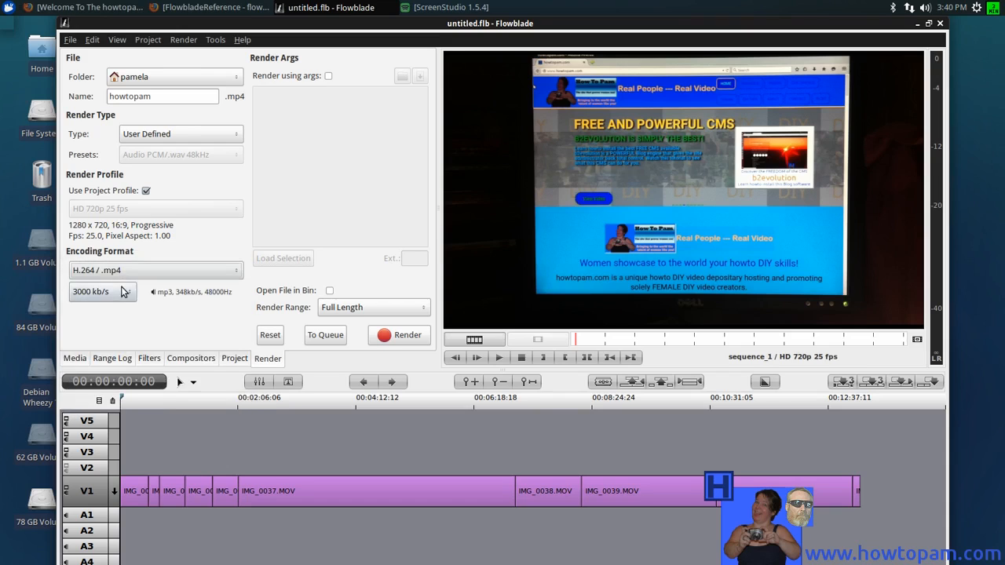
{"action": "left_click", "coordinate": [235, 272]}
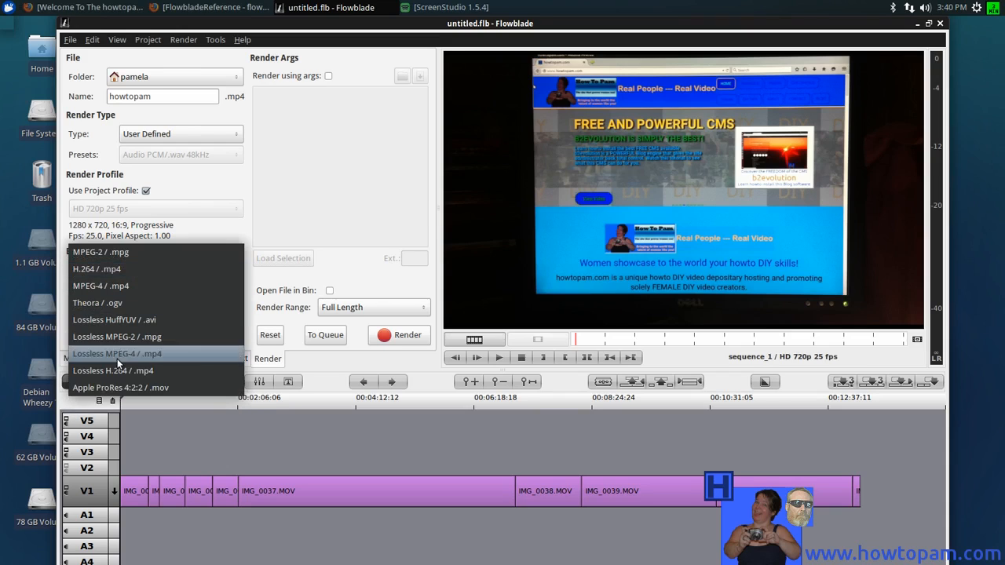
{"action": "left_click", "coordinate": [121, 270]}
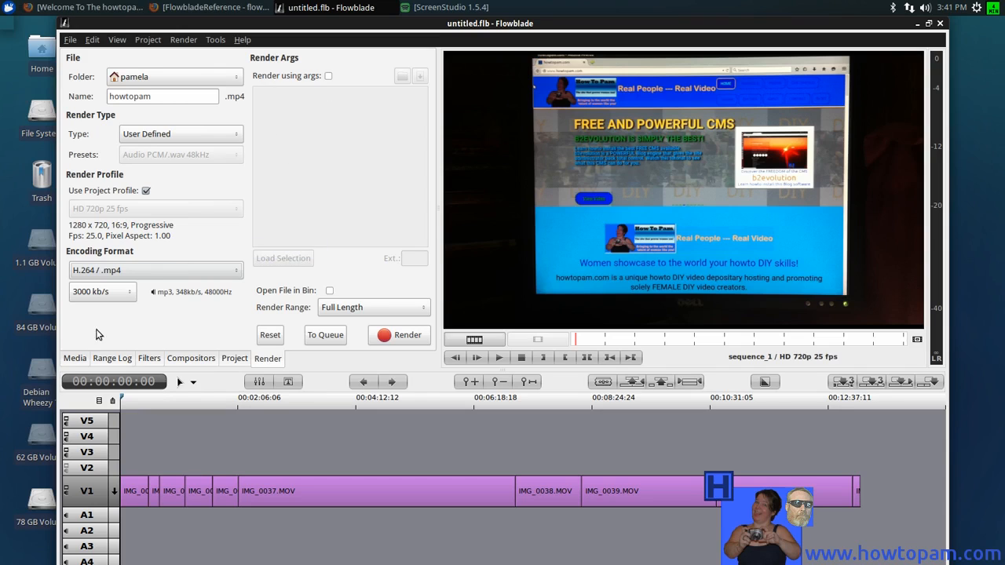
Step: Keep the home folder as the render destination and render the full-length sequence
{"action": "left_click", "coordinate": [69, 358]}
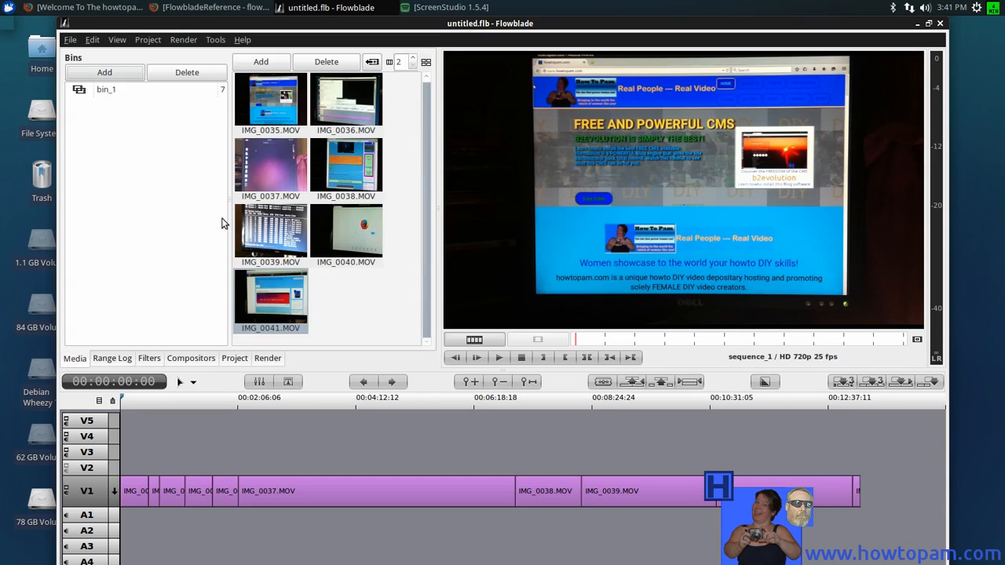
{"action": "left_click", "coordinate": [267, 358]}
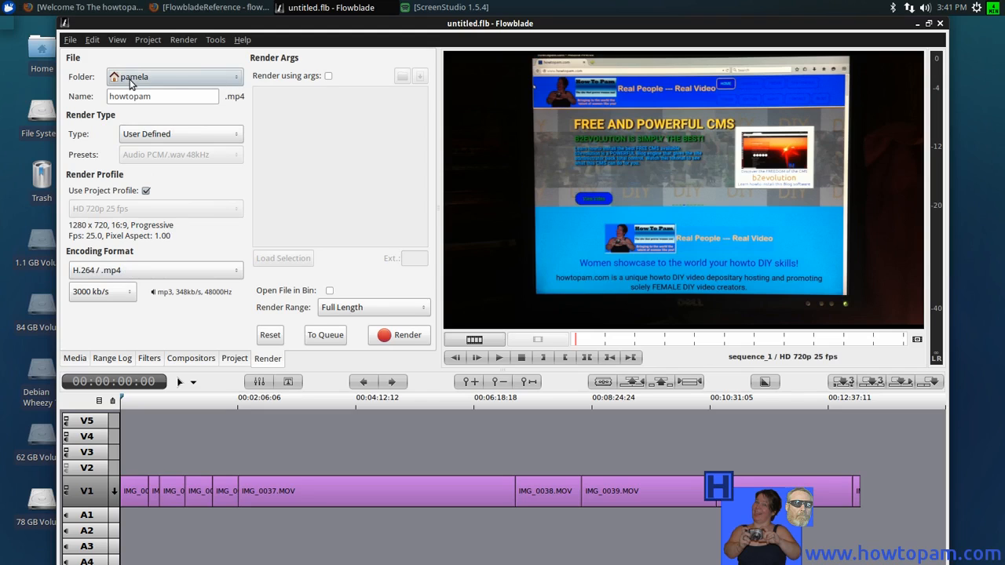
{"action": "left_click", "coordinate": [236, 77]}
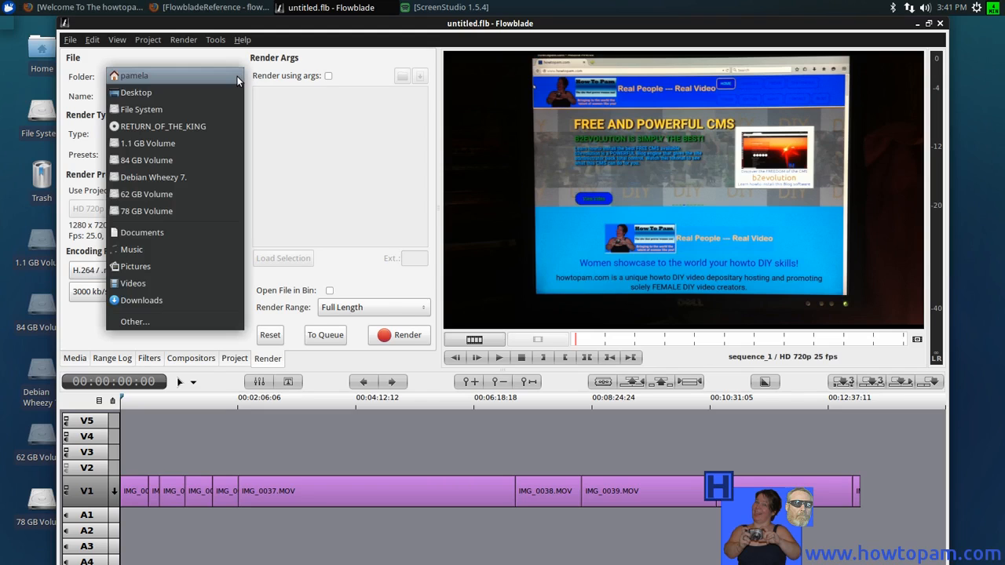
{"action": "left_click", "coordinate": [237, 76]}
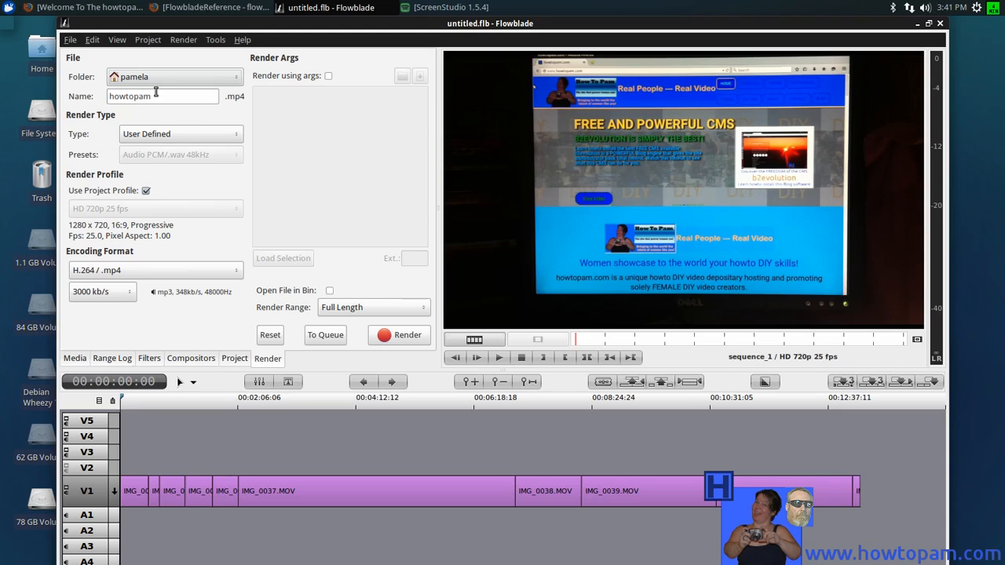
{"action": "left_click", "coordinate": [405, 337]}
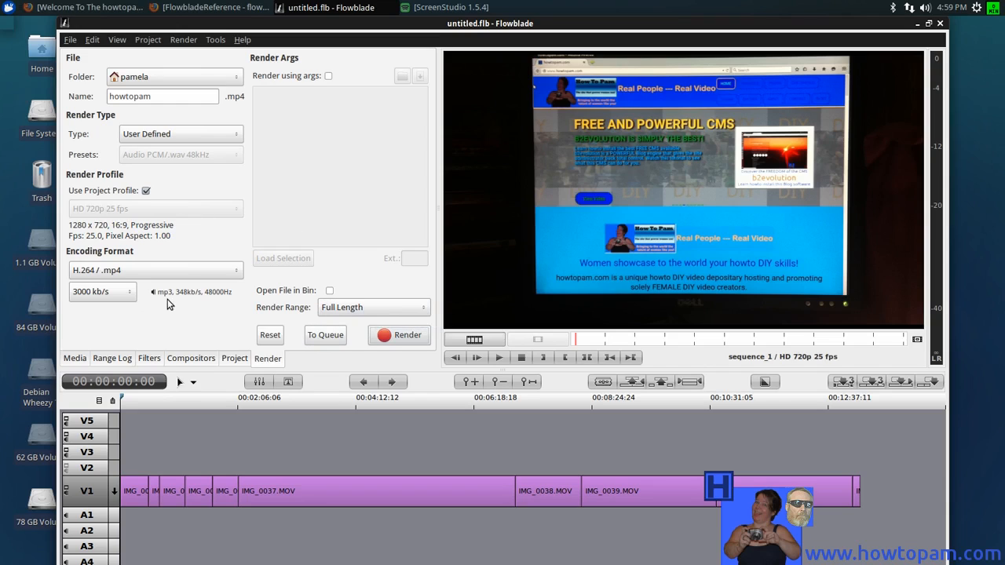
Step: Close the project untitled.flb without saving it
{"action": "left_click", "coordinate": [76, 360]}
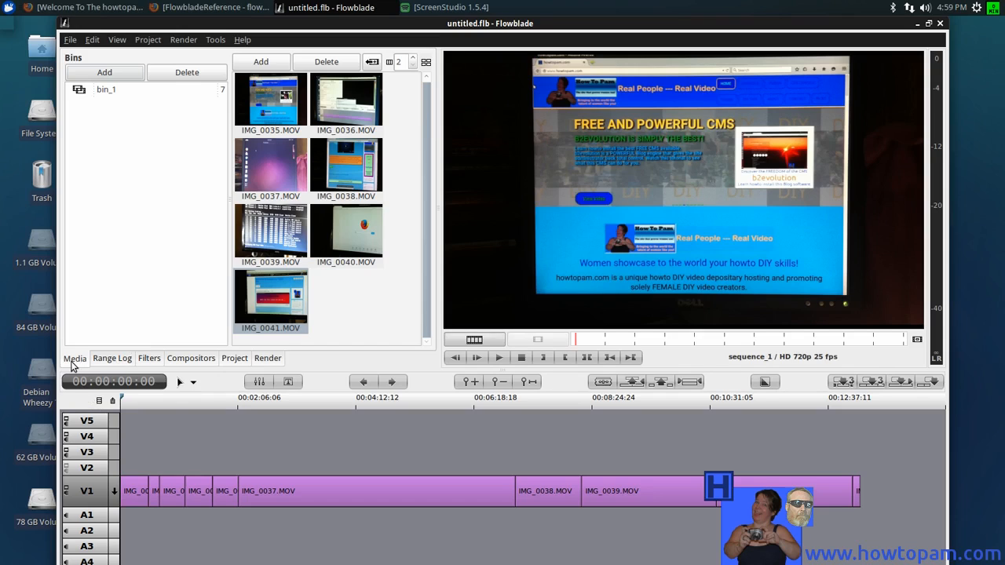
{"action": "left_click", "coordinate": [70, 40]}
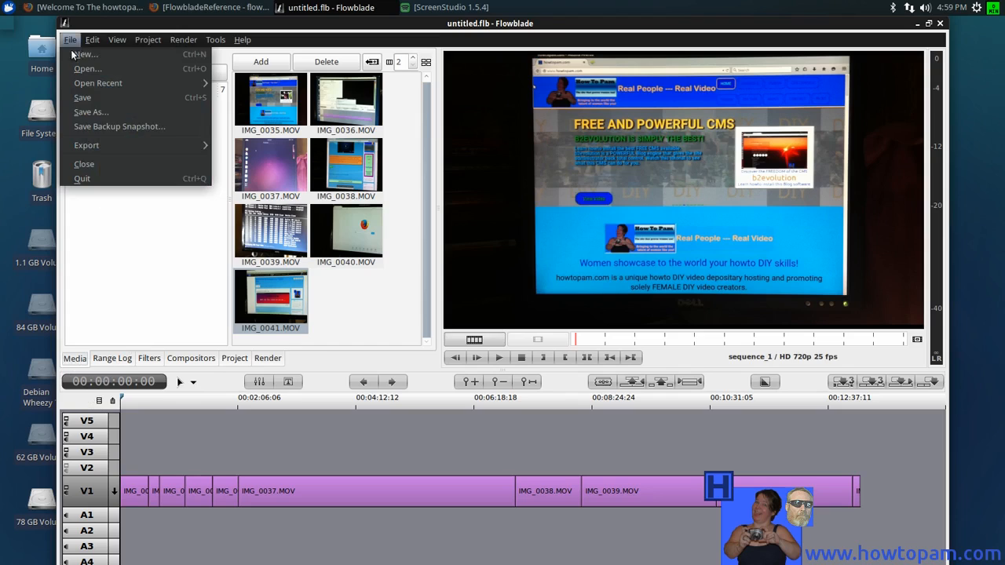
{"action": "left_click", "coordinate": [84, 165]}
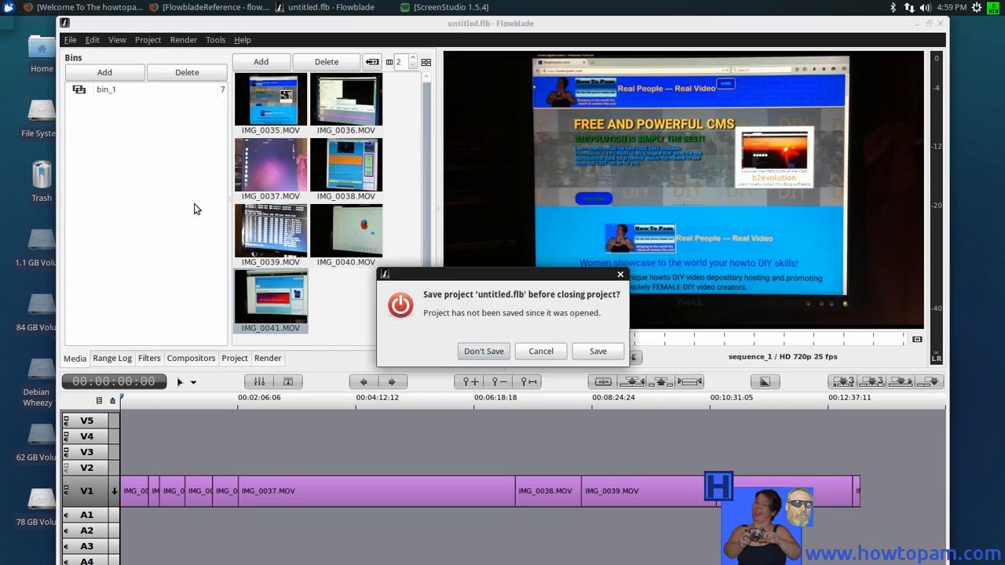
{"action": "left_click", "coordinate": [487, 354]}
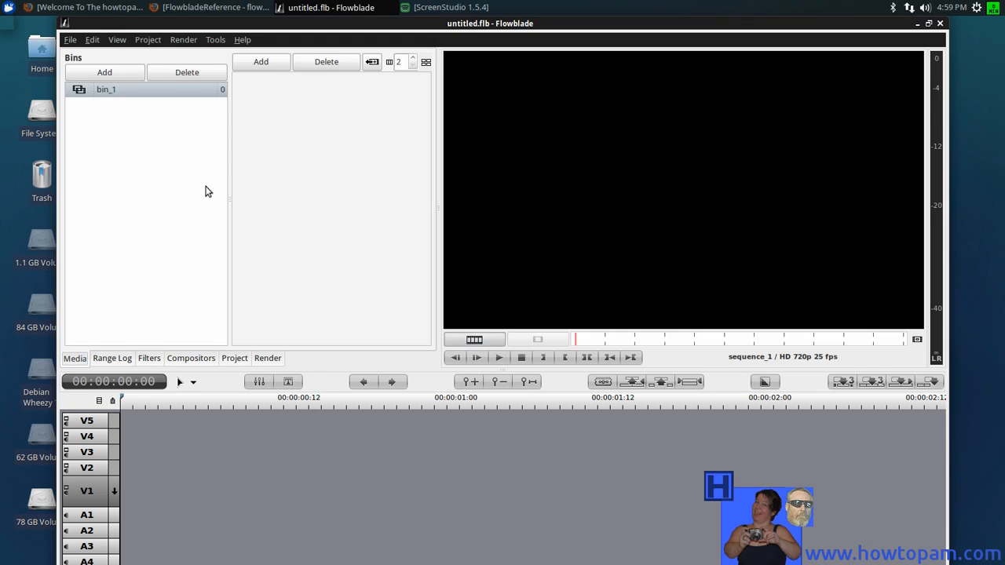
Step: Quit Flowblade without saving the project untitled.flb
{"action": "left_click", "coordinate": [71, 40]}
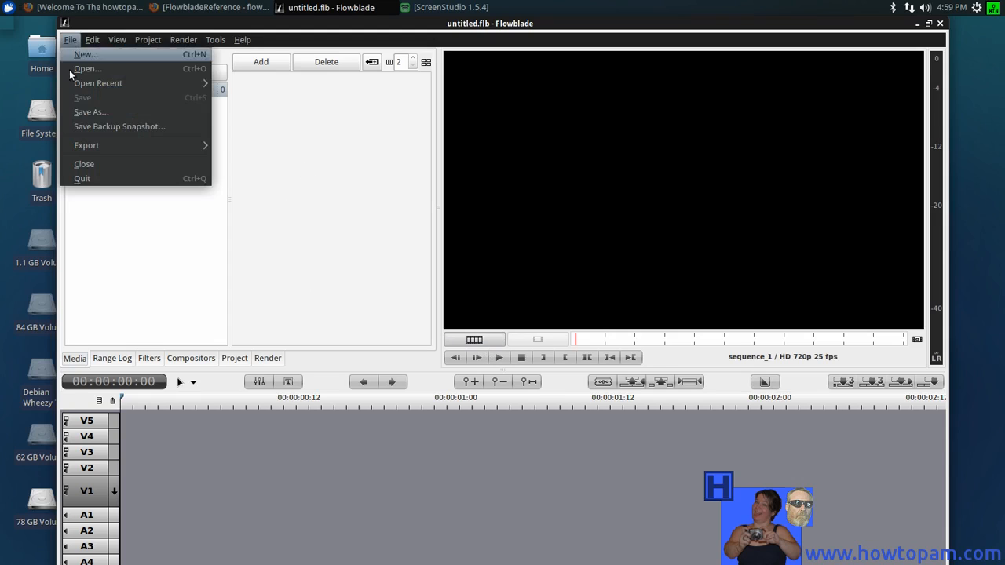
{"action": "left_click", "coordinate": [83, 179]}
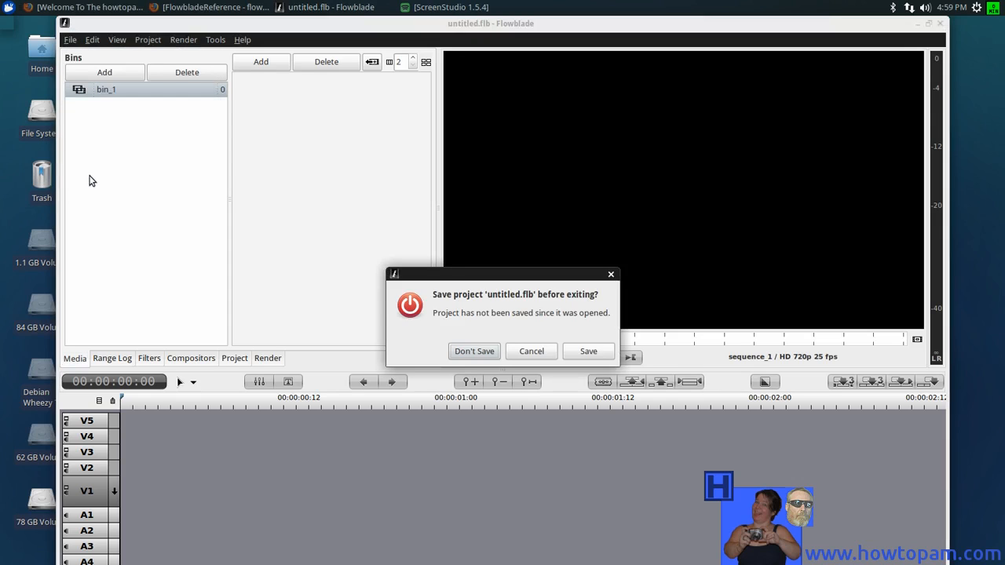
{"action": "left_click", "coordinate": [484, 353]}
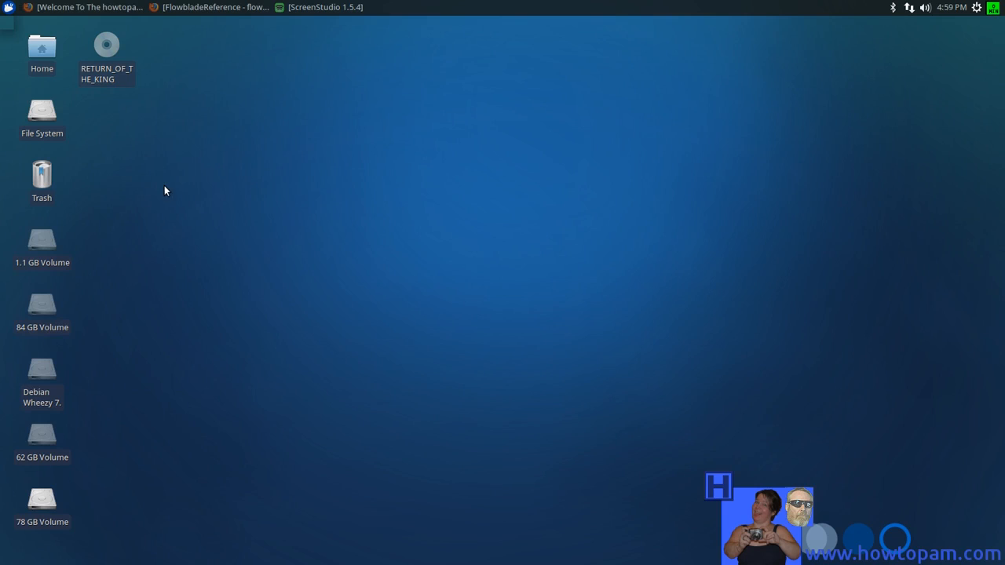
Step: Open the home folder from the desktop and check the file properties of the rendered howtopam.mp4
{"action": "double_click", "coordinate": [53, 47]}
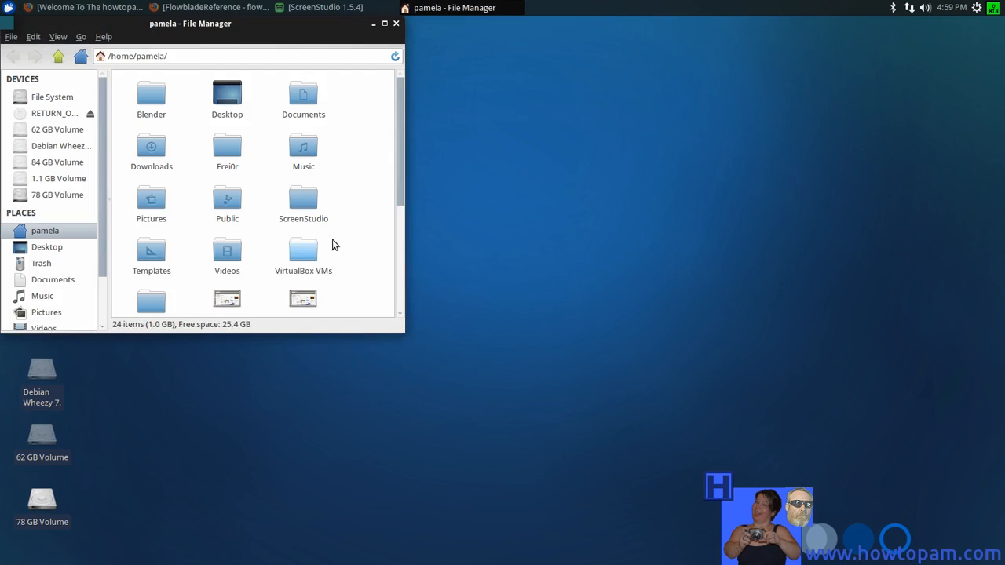
{"action": "scroll", "coordinate": [396, 183], "scroll_direction": "down", "scroll_amount": 5}
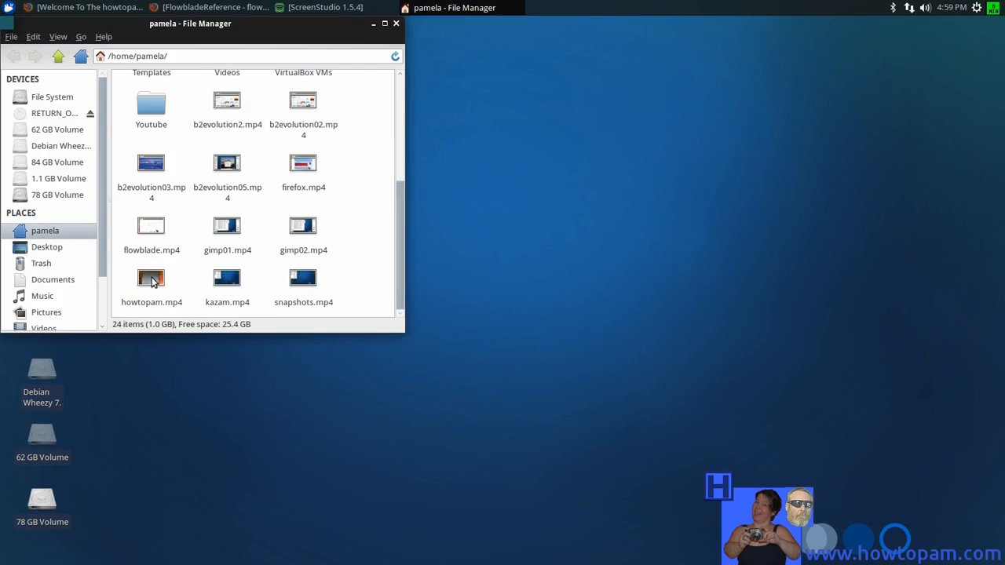
{"action": "right_click", "coordinate": [154, 281]}
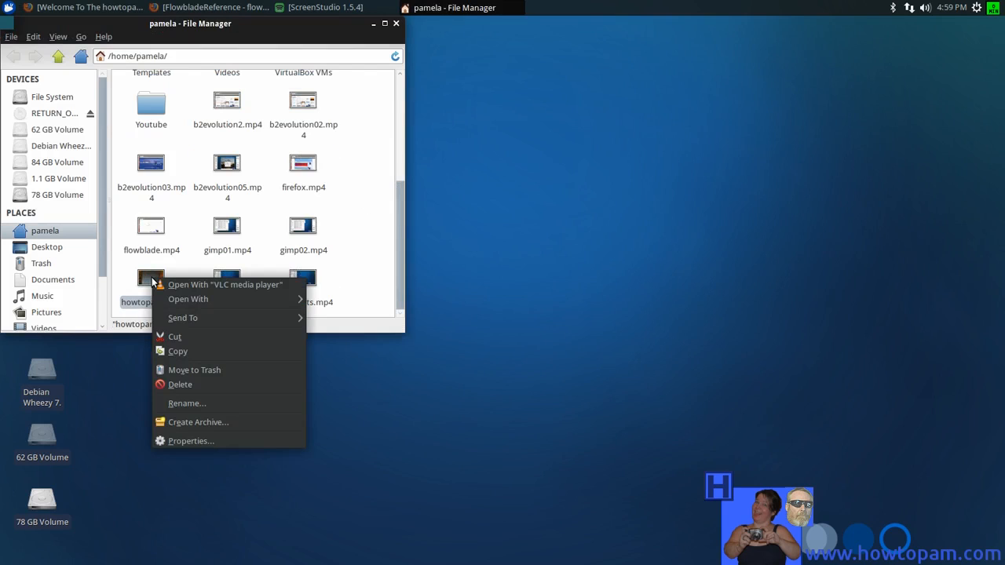
{"action": "left_click", "coordinate": [208, 442]}
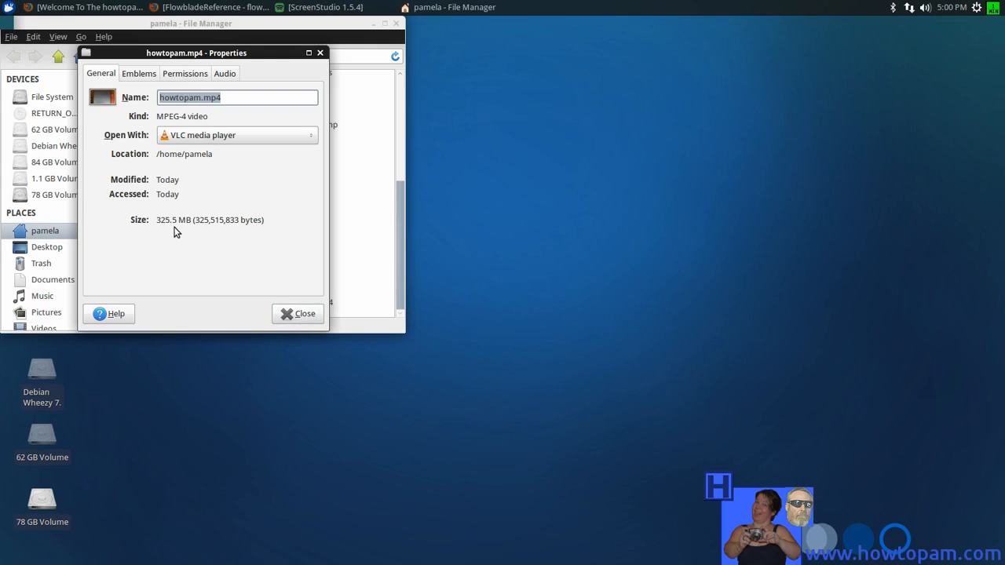
{"action": "left_click", "coordinate": [295, 312]}
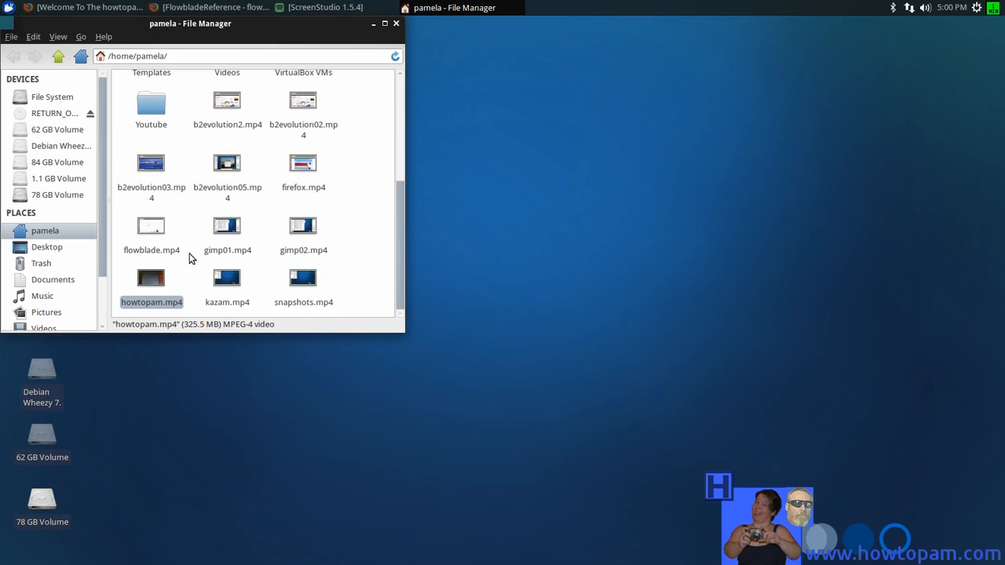
Step: Play howtopam.mp4 in VLC media player and raise the system sound volume
{"action": "right_click", "coordinate": [162, 273]}
{"action": "left_click", "coordinate": [180, 285]}
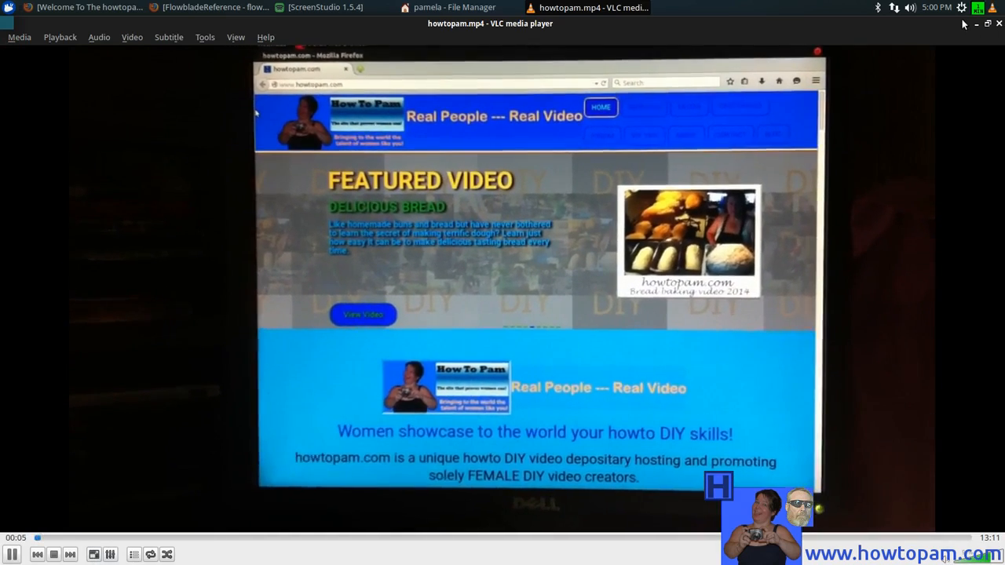
{"action": "left_click", "coordinate": [910, 7]}
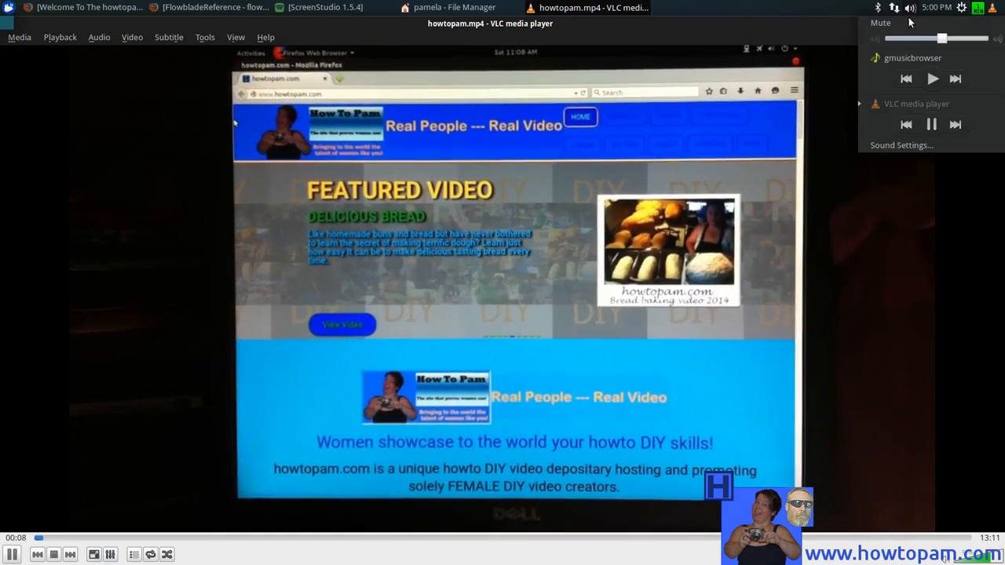
{"action": "left_click", "coordinate": [953, 37]}
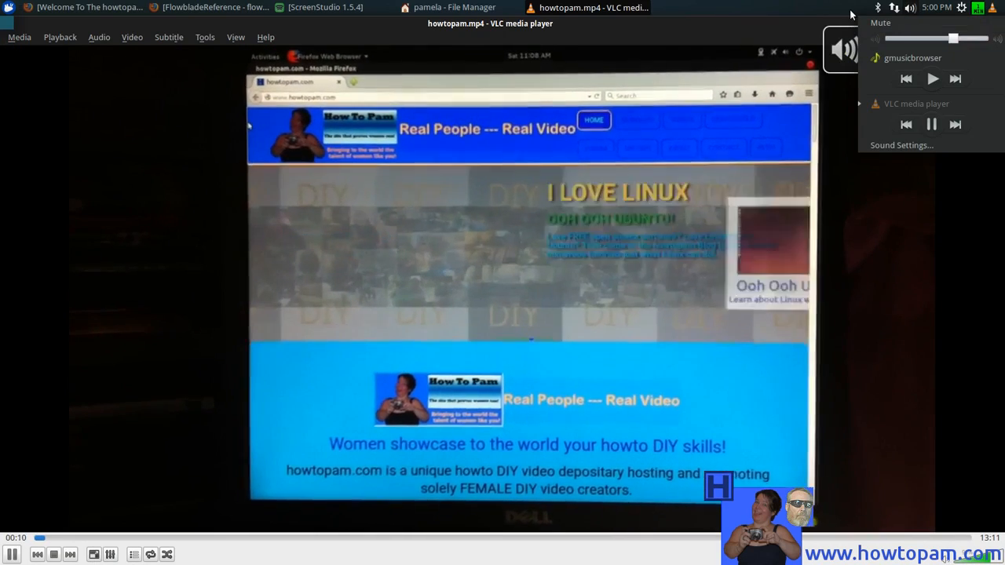
{"action": "left_click", "coordinate": [845, 7]}
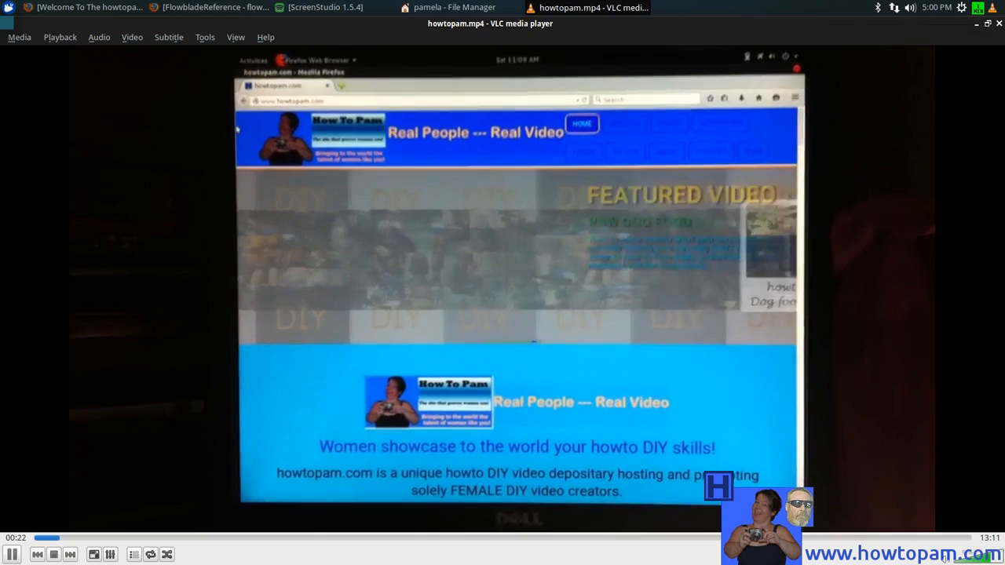
Step: Skip ahead to two further points of the video, up to about 06:52, pause it, and close the player and the file manager
{"action": "left_click", "coordinate": [317, 538]}
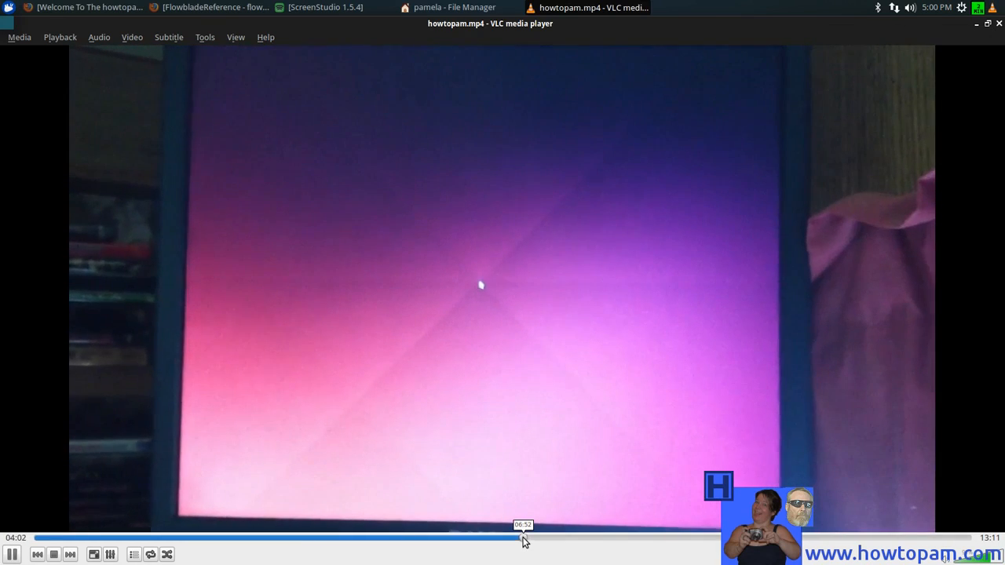
{"action": "left_click", "coordinate": [522, 538]}
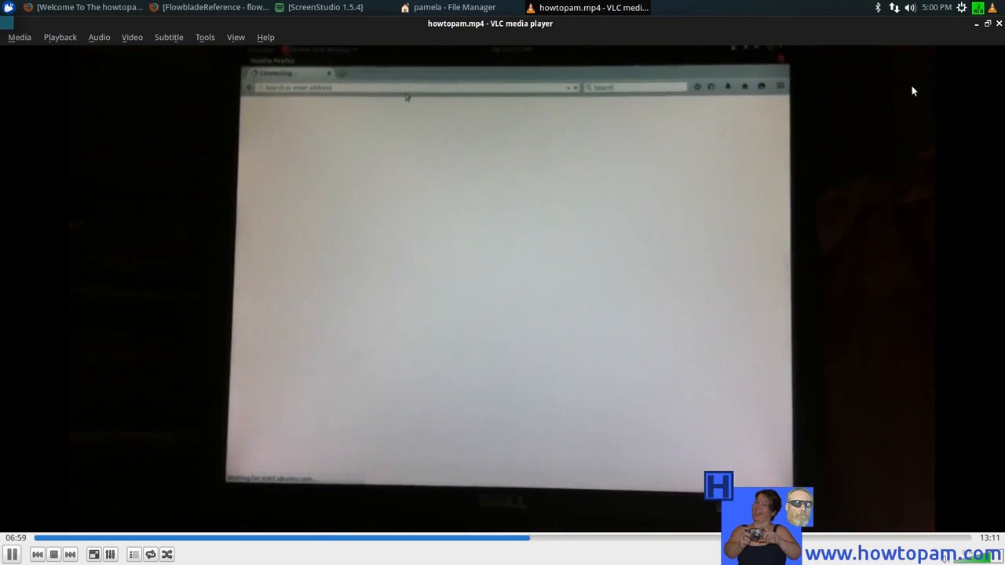
{"action": "left_click", "coordinate": [12, 554]}
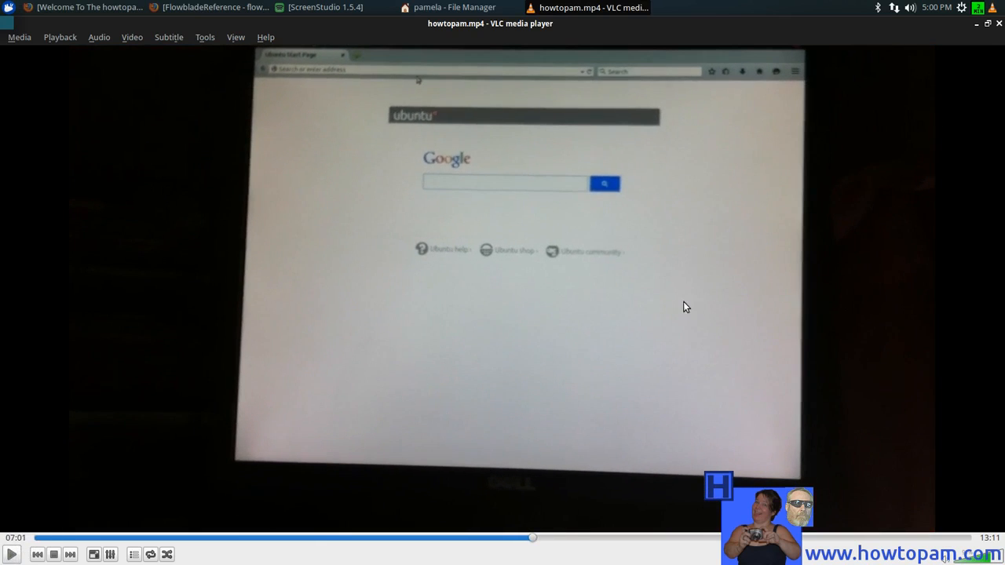
{"action": "left_click", "coordinate": [999, 25]}
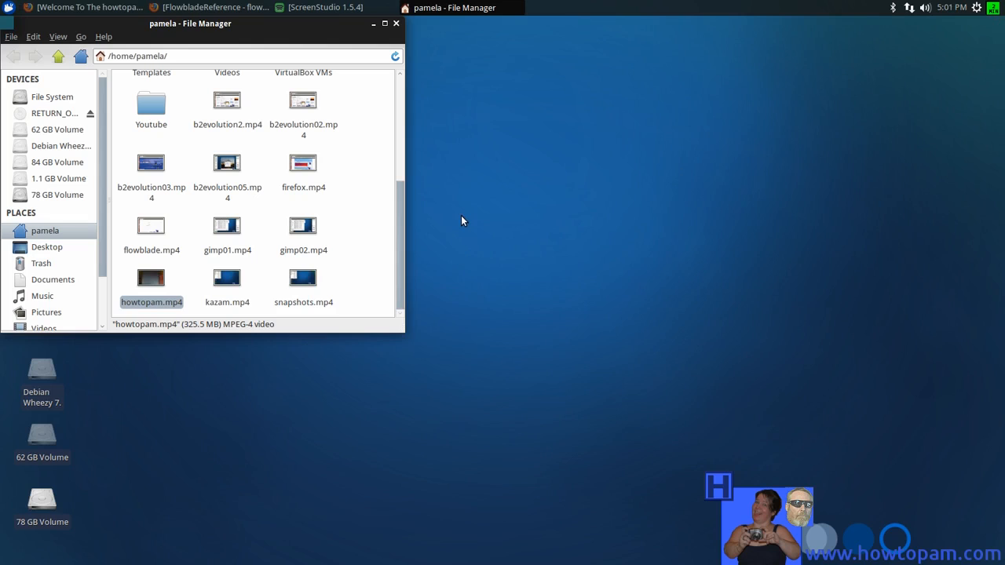
{"action": "left_click", "coordinate": [396, 23]}
Step: Launch Flowblade Movie Editor again from the Media Playback applications
{"action": "left_click", "coordinate": [13, 12]}
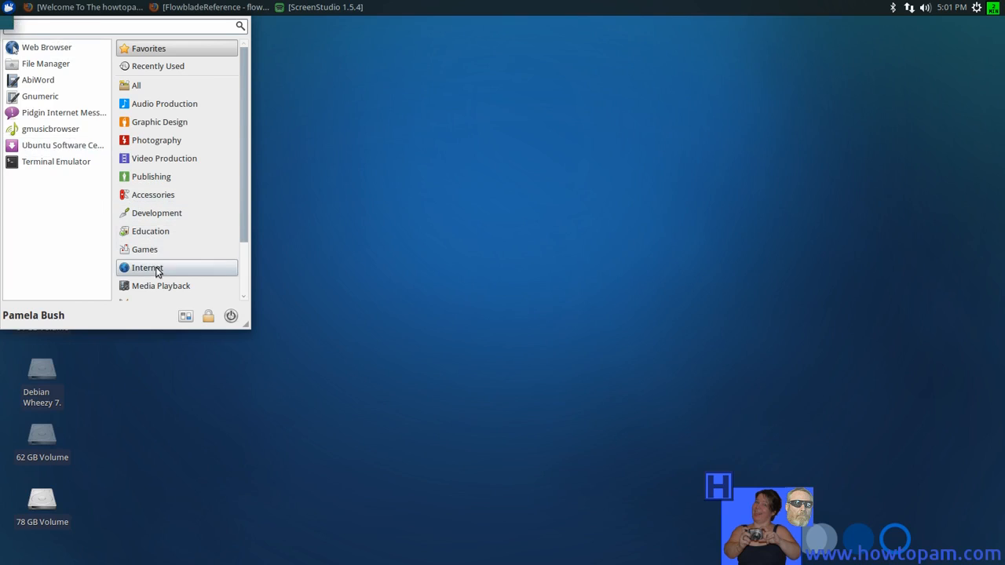
{"action": "left_click", "coordinate": [157, 286]}
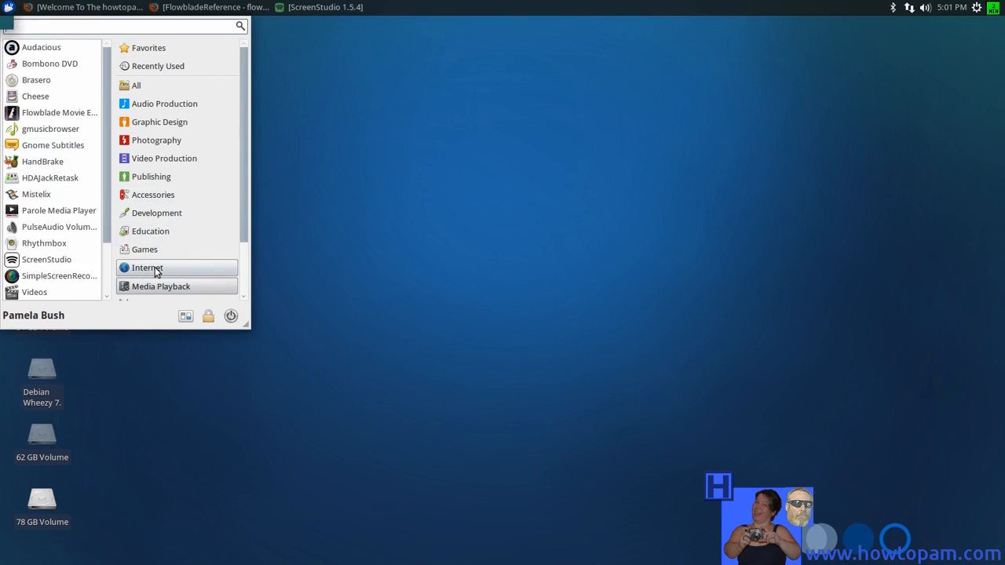
{"action": "left_click", "coordinate": [58, 112]}
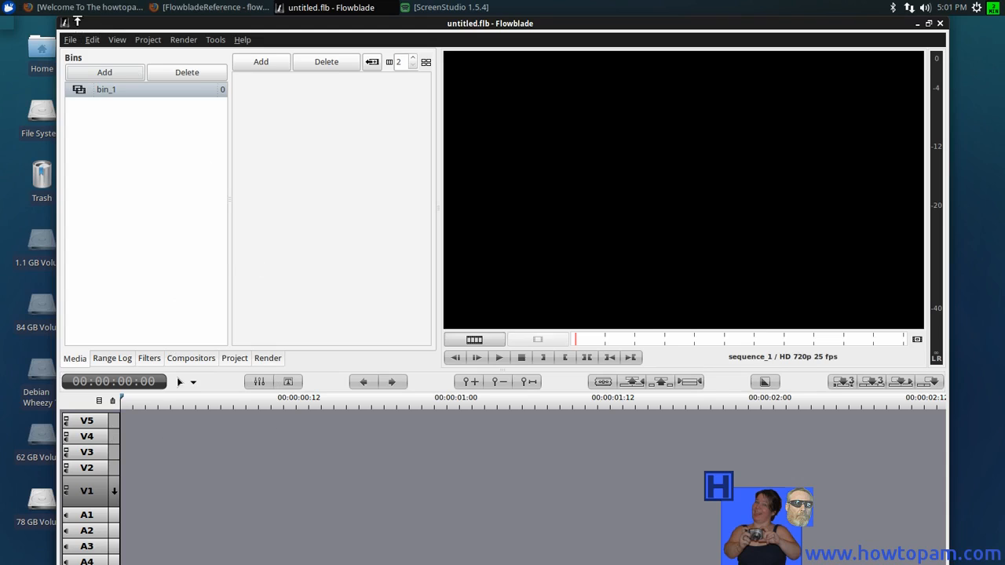
Step: Switch to Firefox, look through the table of contents of the Flowblade Reference Guide, and close the page
{"action": "left_click", "coordinate": [178, 7]}
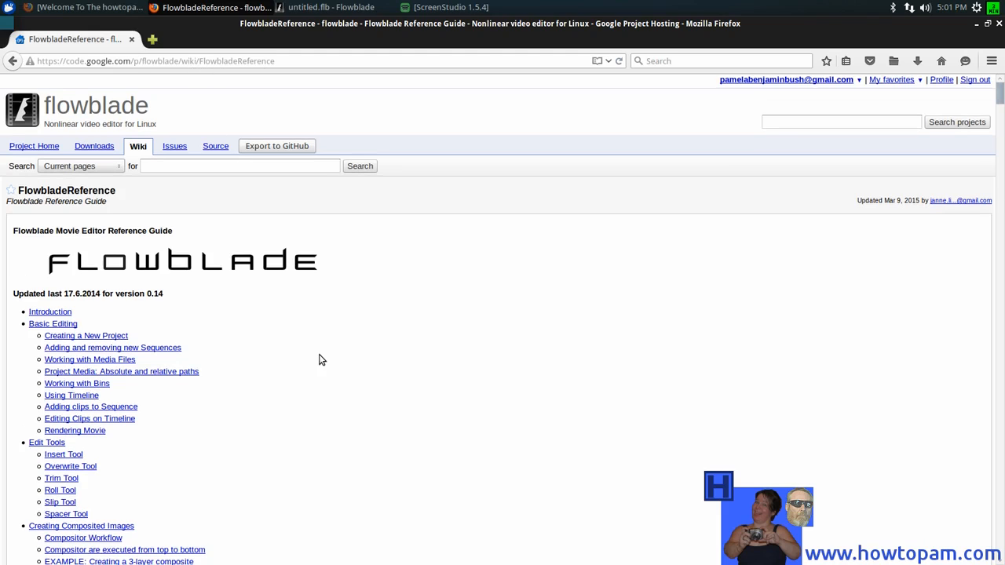
{"action": "scroll", "coordinate": [320, 359], "scroll_direction": "down", "scroll_amount": 1}
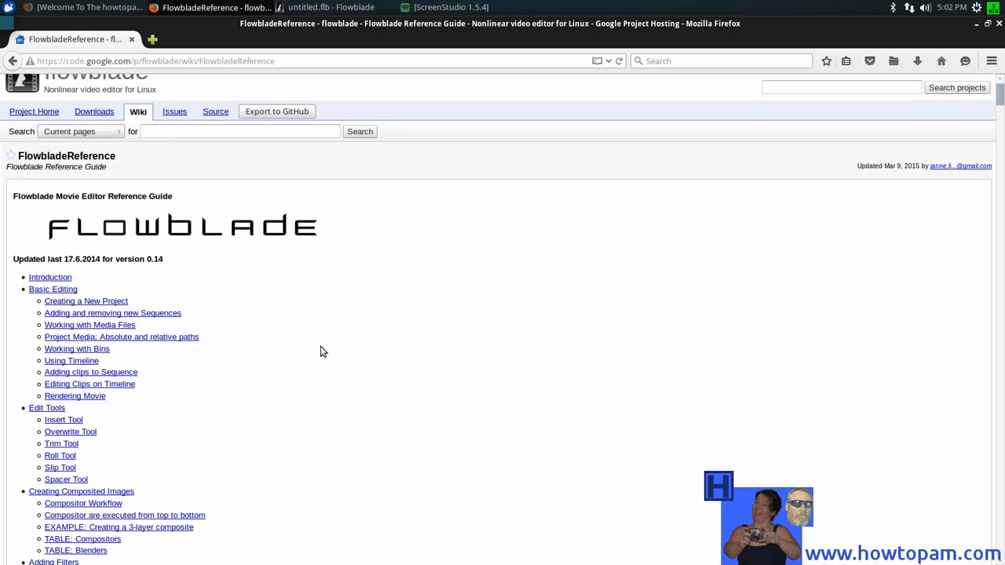
{"action": "scroll", "coordinate": [153, 145], "scroll_direction": "up", "scroll_amount": 1}
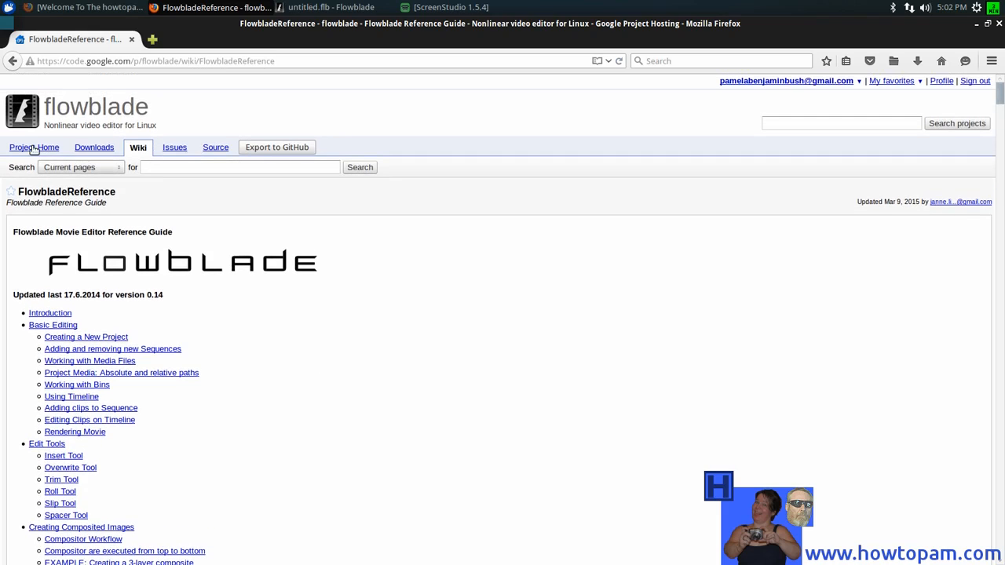
{"action": "scroll", "coordinate": [350, 285], "scroll_direction": "down", "scroll_amount": 1}
{"action": "scroll", "coordinate": [349, 285], "scroll_direction": "down", "scroll_amount": 3}
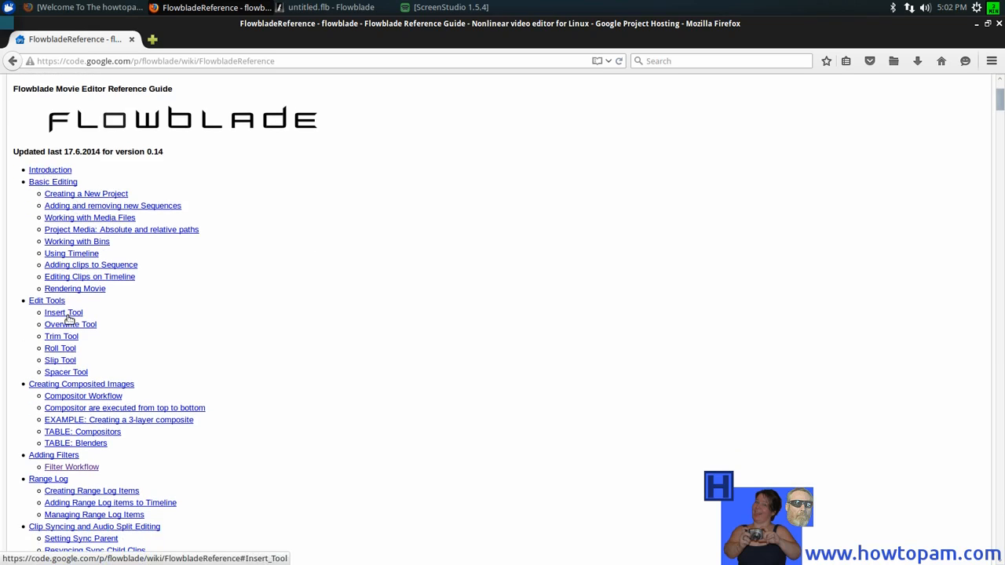
{"action": "scroll", "coordinate": [65, 314], "scroll_direction": "down", "scroll_amount": 2}
{"action": "scroll", "coordinate": [64, 314], "scroll_direction": "down", "scroll_amount": 5}
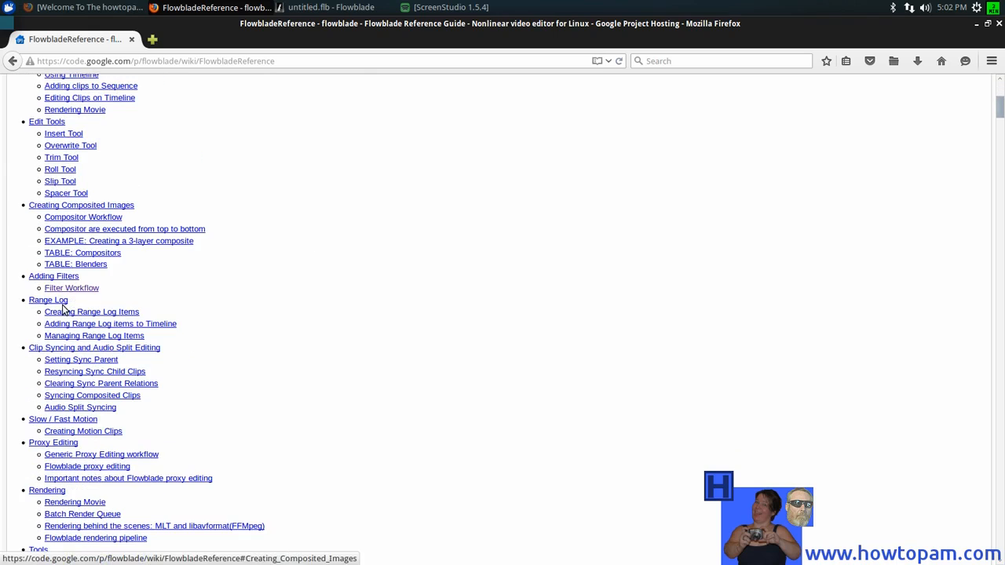
{"action": "scroll", "coordinate": [299, 234], "scroll_direction": "up", "scroll_amount": 10}
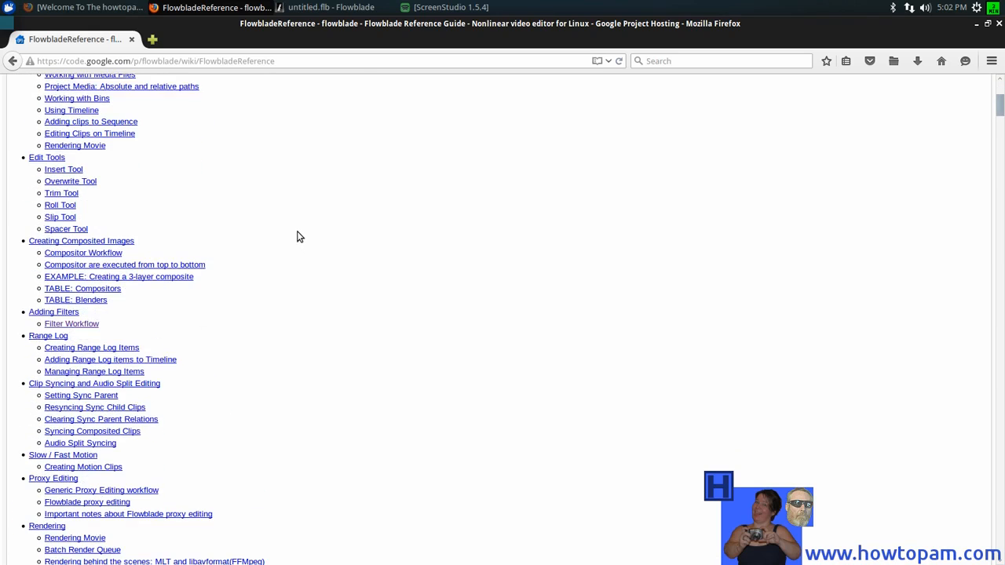
{"action": "left_click", "coordinate": [131, 40]}
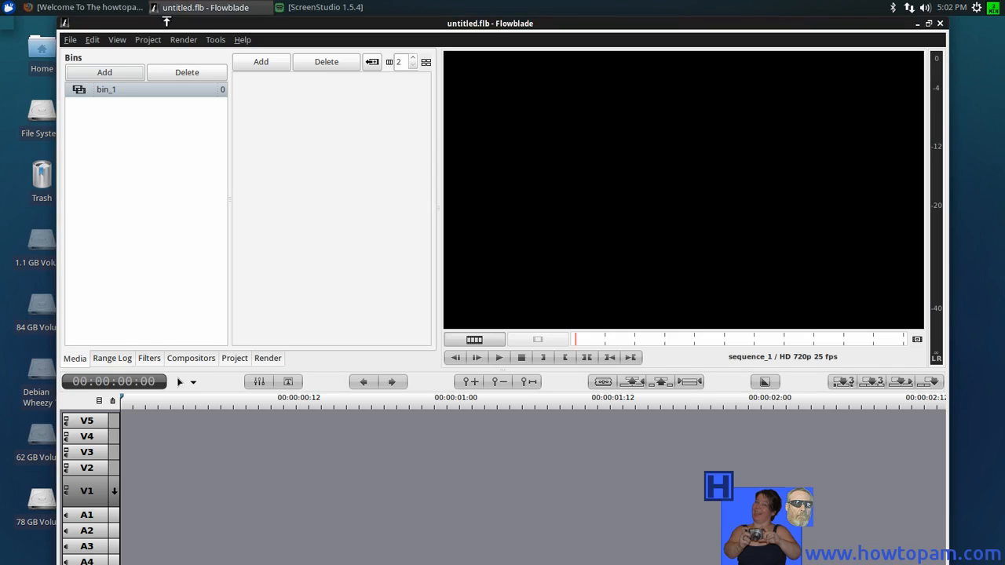
Step: Bring the Flowblade window back to the front and quit the editor, discarding the empty project
{"action": "left_click", "coordinate": [202, 10]}
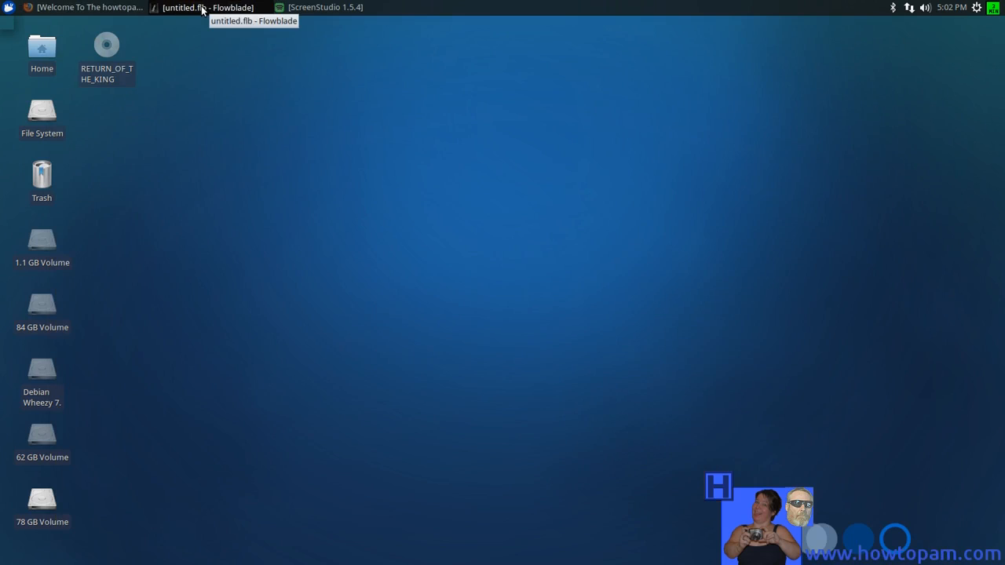
{"action": "left_click", "coordinate": [202, 10]}
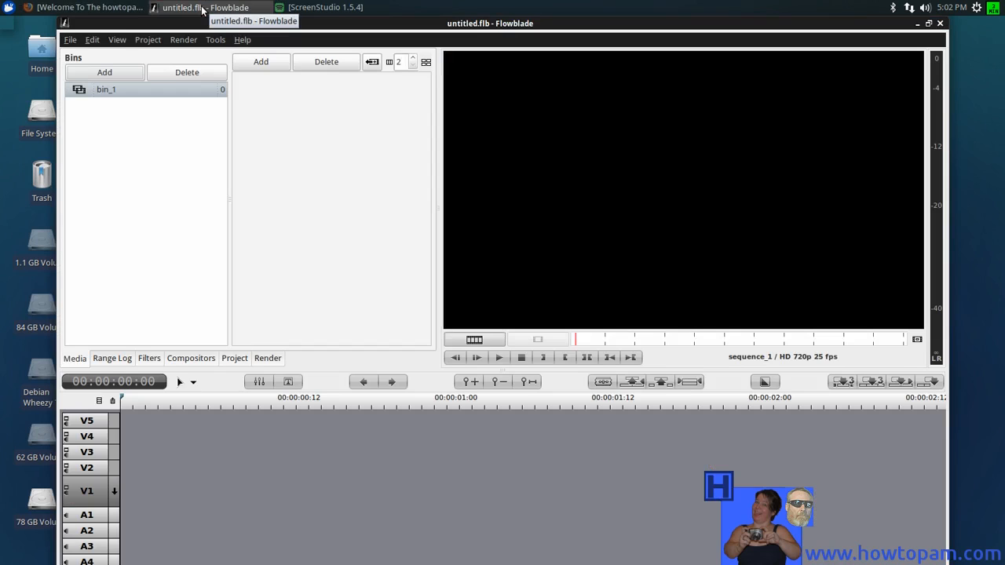
{"action": "left_click", "coordinate": [68, 43]}
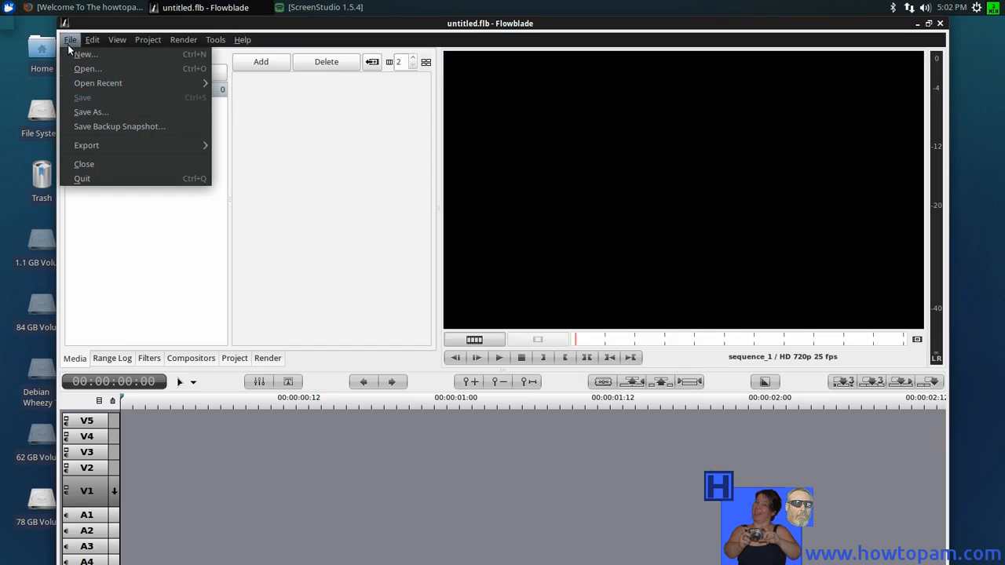
{"action": "left_click", "coordinate": [98, 179]}
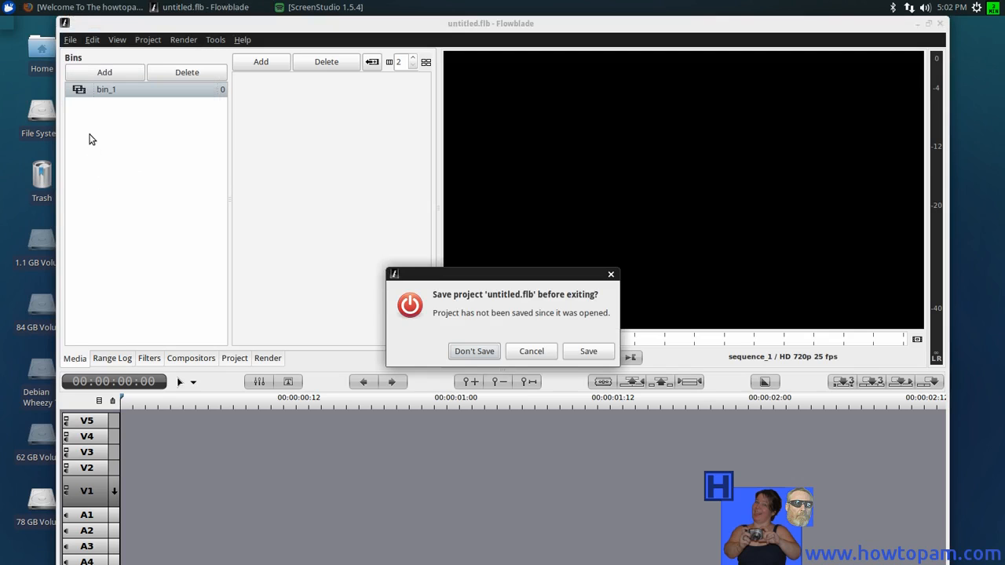
{"action": "left_click", "coordinate": [488, 350]}
Step: Switch to the howtopam blog in Firefox and view its howtopam.com page with the link to the video site
{"action": "left_click", "coordinate": [78, 8]}
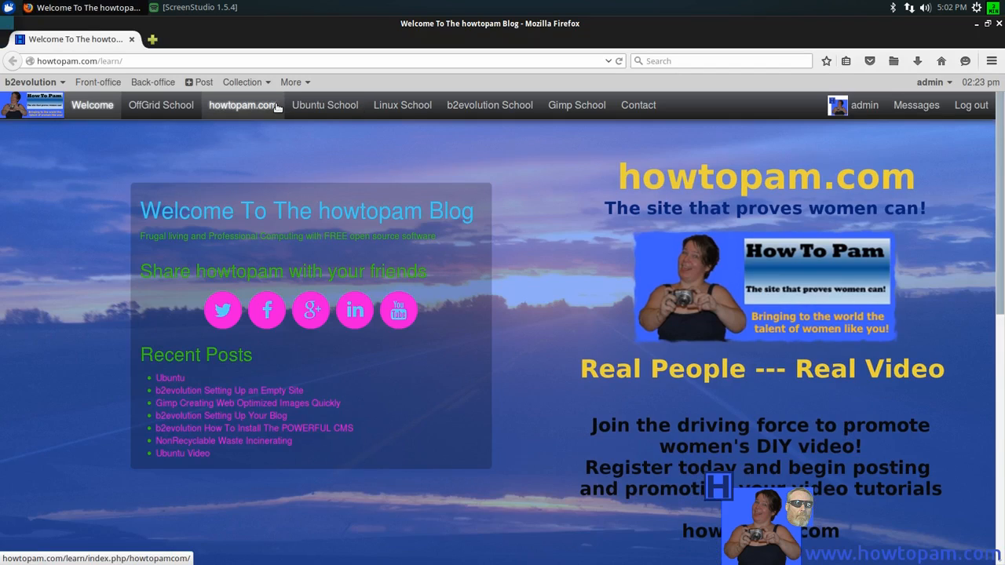
{"action": "left_click", "coordinate": [271, 108]}
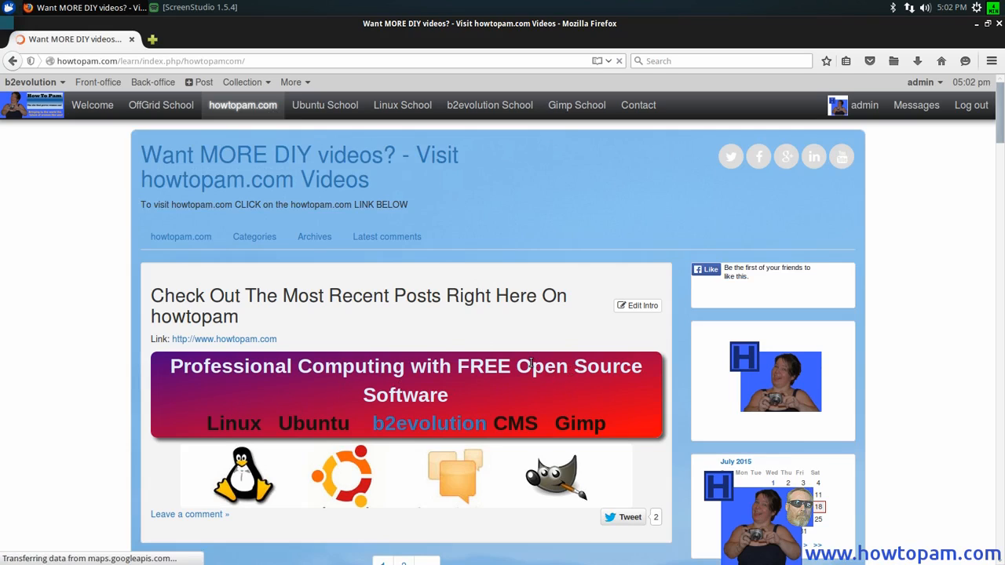
{"action": "scroll", "coordinate": [493, 341], "scroll_direction": "down", "scroll_amount": 2}
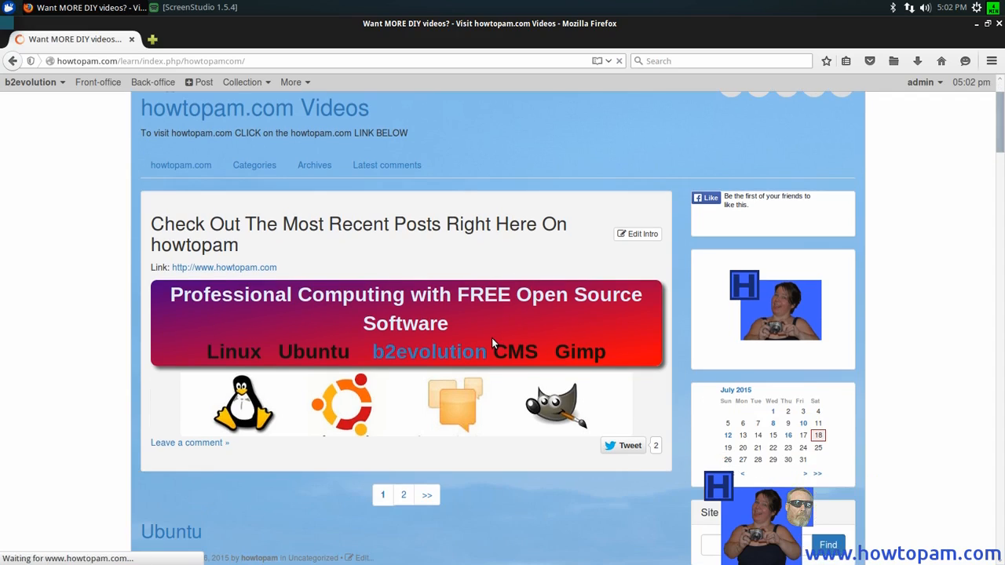
{"action": "scroll", "coordinate": [489, 328], "scroll_direction": "up", "scroll_amount": 2}
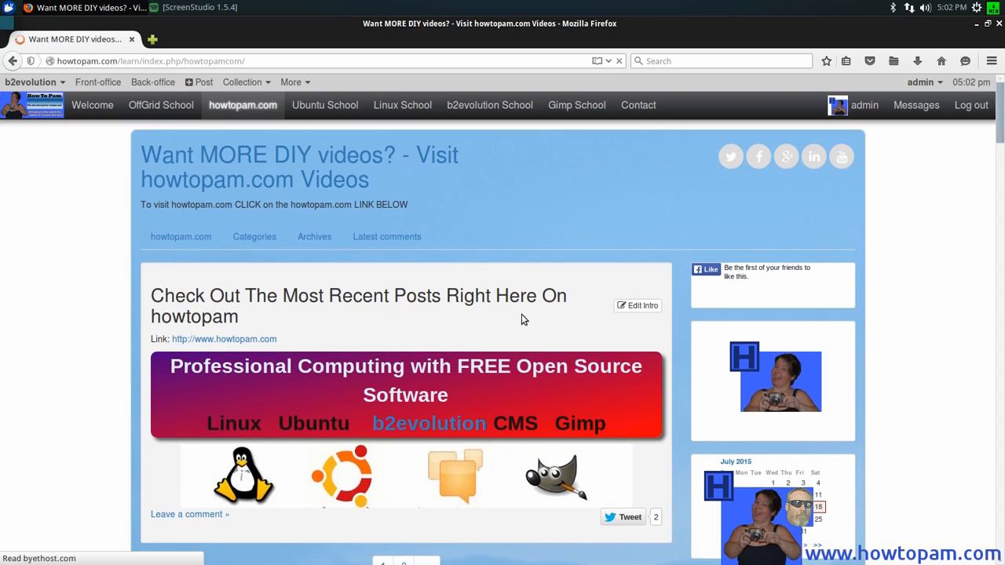